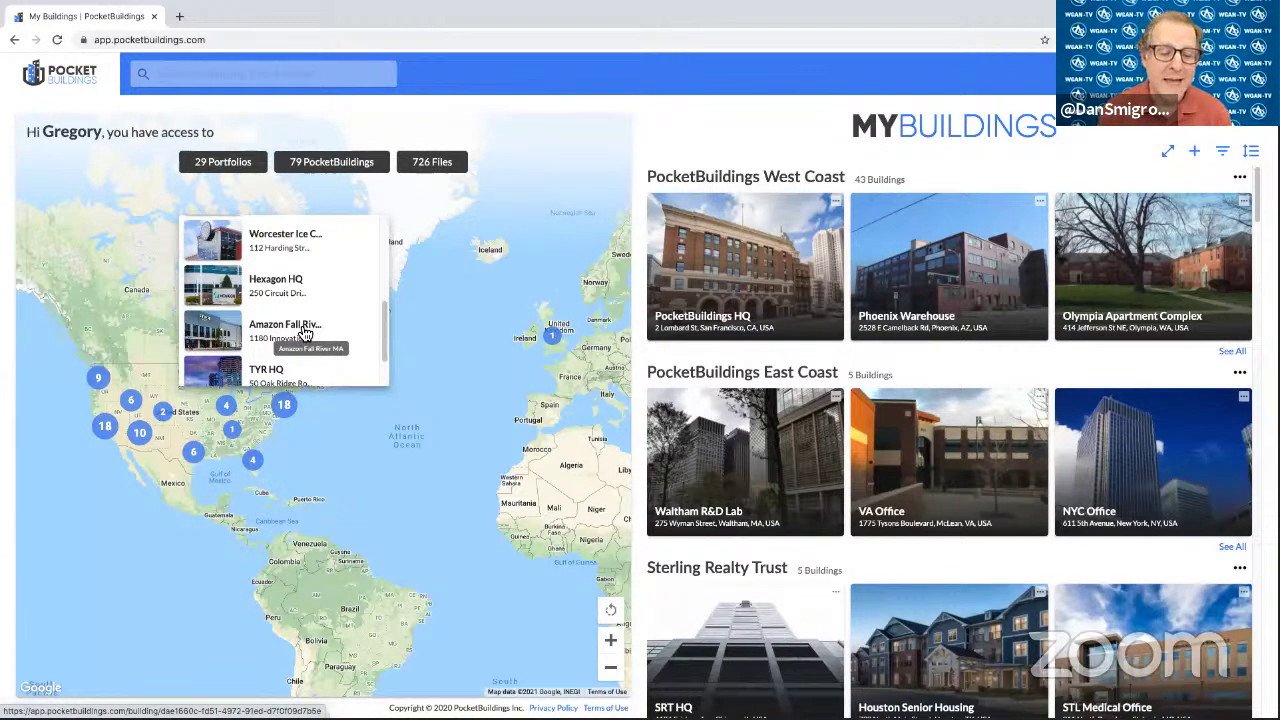
Open the PocketBuildings HQ building profile from the PocketBuildings West Coast portfolio and go to its links.
left_click(708, 288)
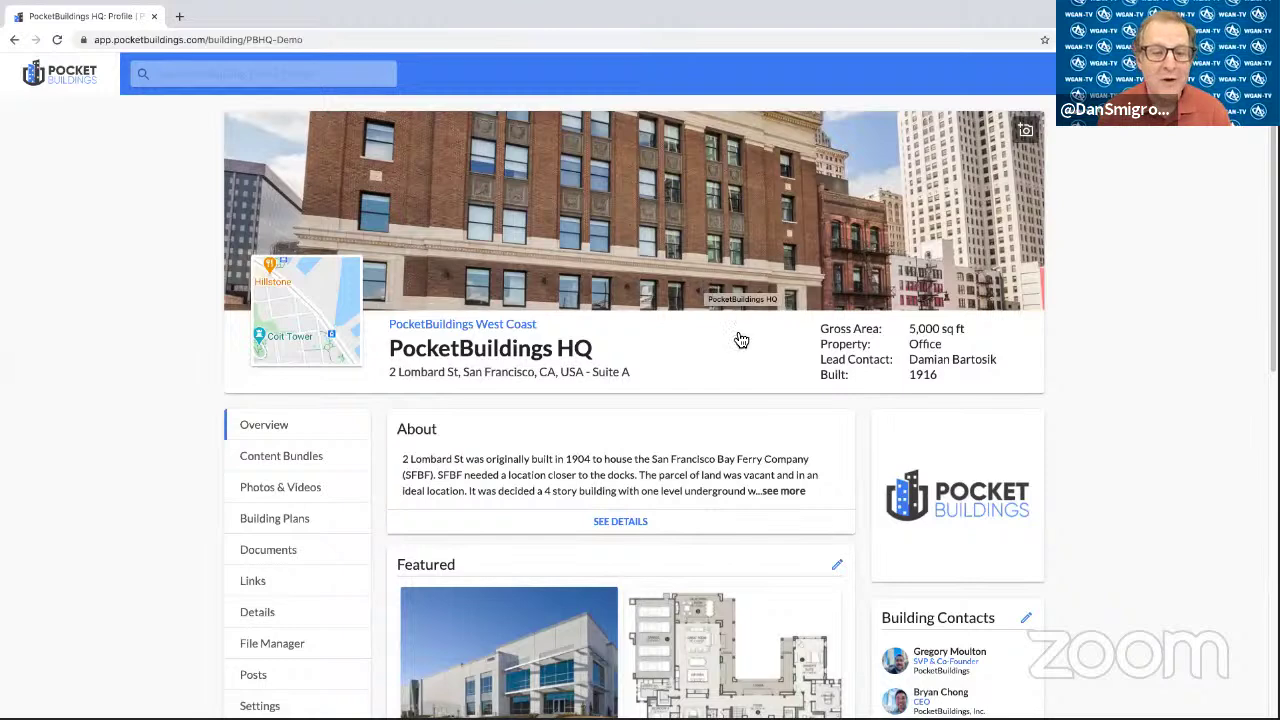
scroll(778, 400, "down", 2)
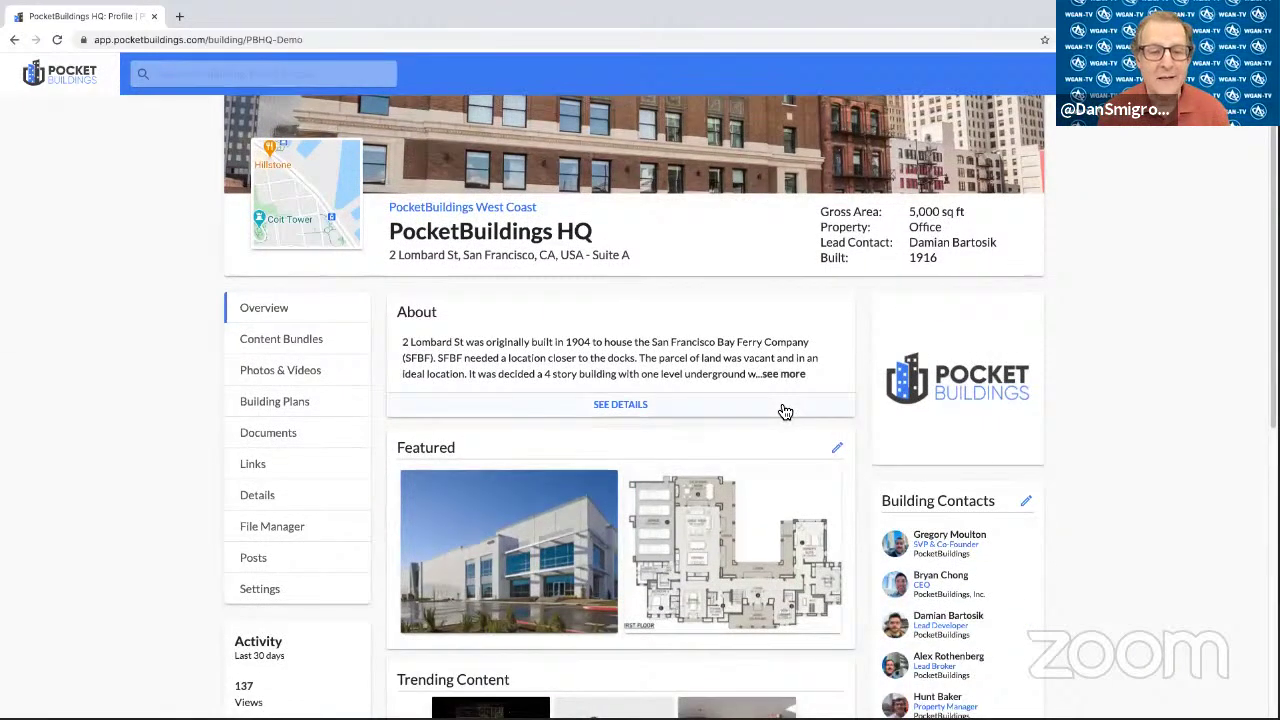
left_click(293, 471)
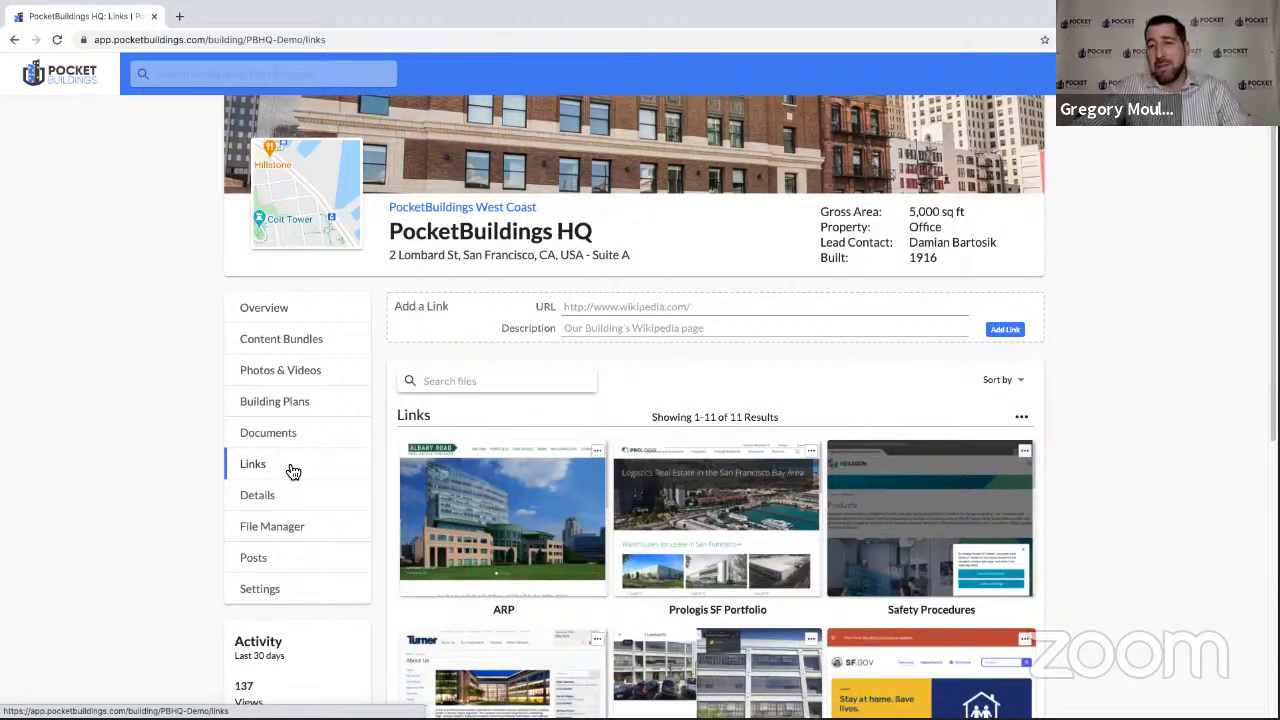
Look through the web links saved for PocketBuildings HQ, from the first row to the last.
scroll(757, 521, "down", 3)
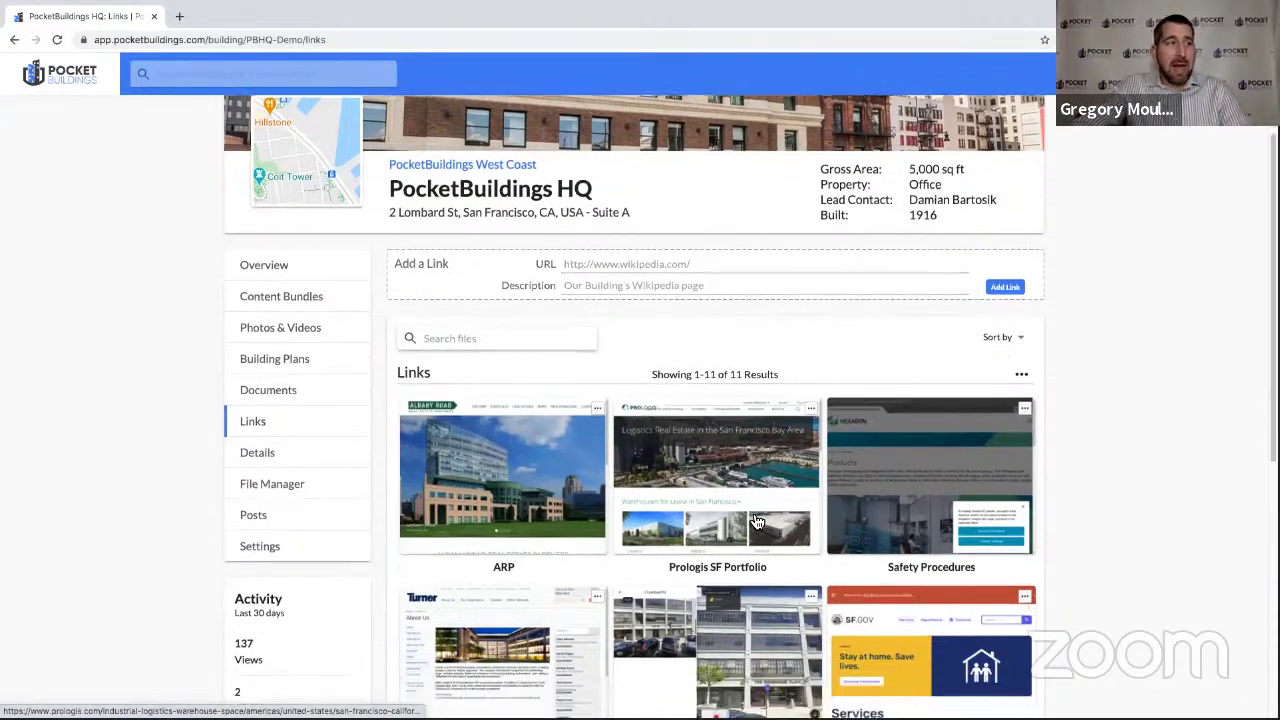
scroll(757, 521, "up", 1)
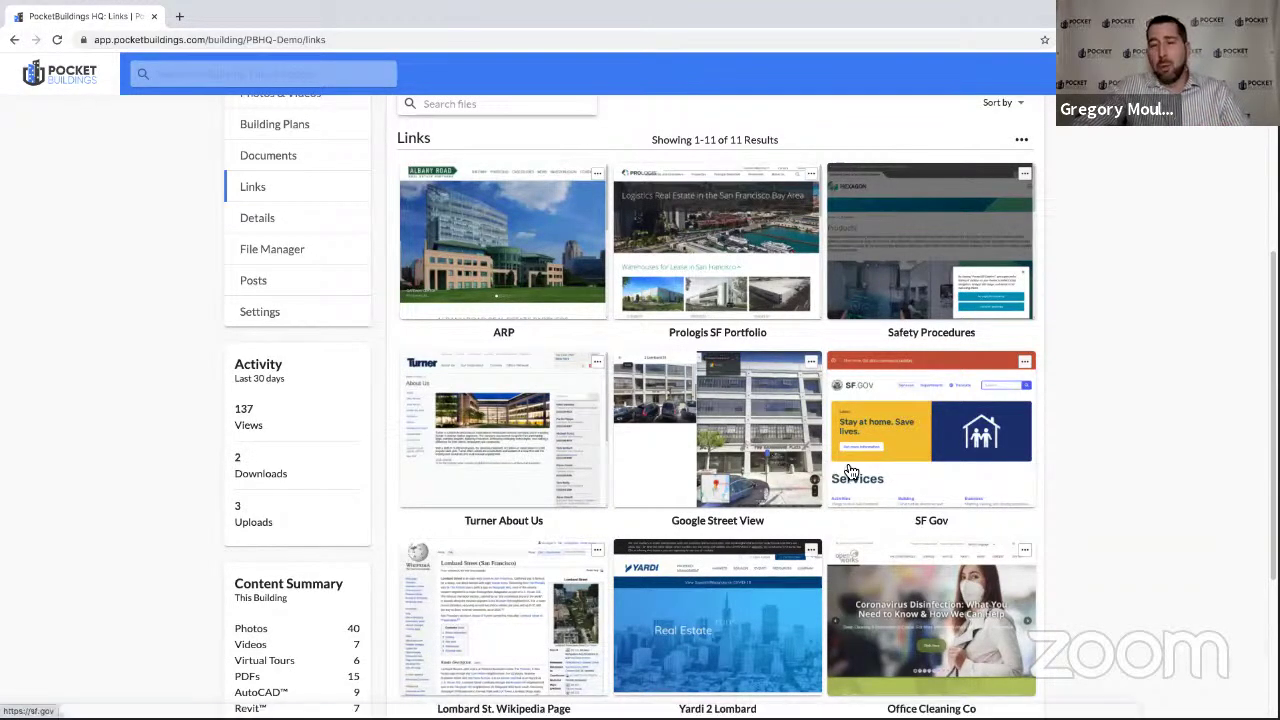
scroll(846, 460, "up", 1)
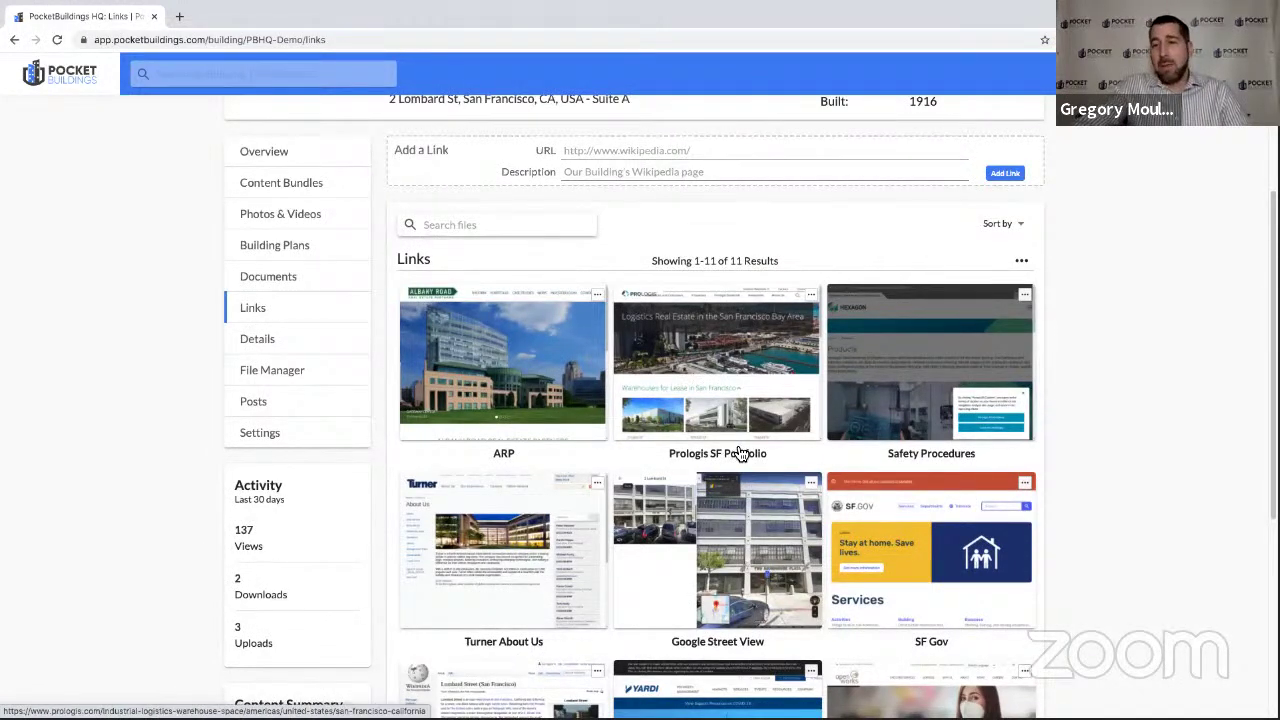
scroll(742, 452, "down", 1)
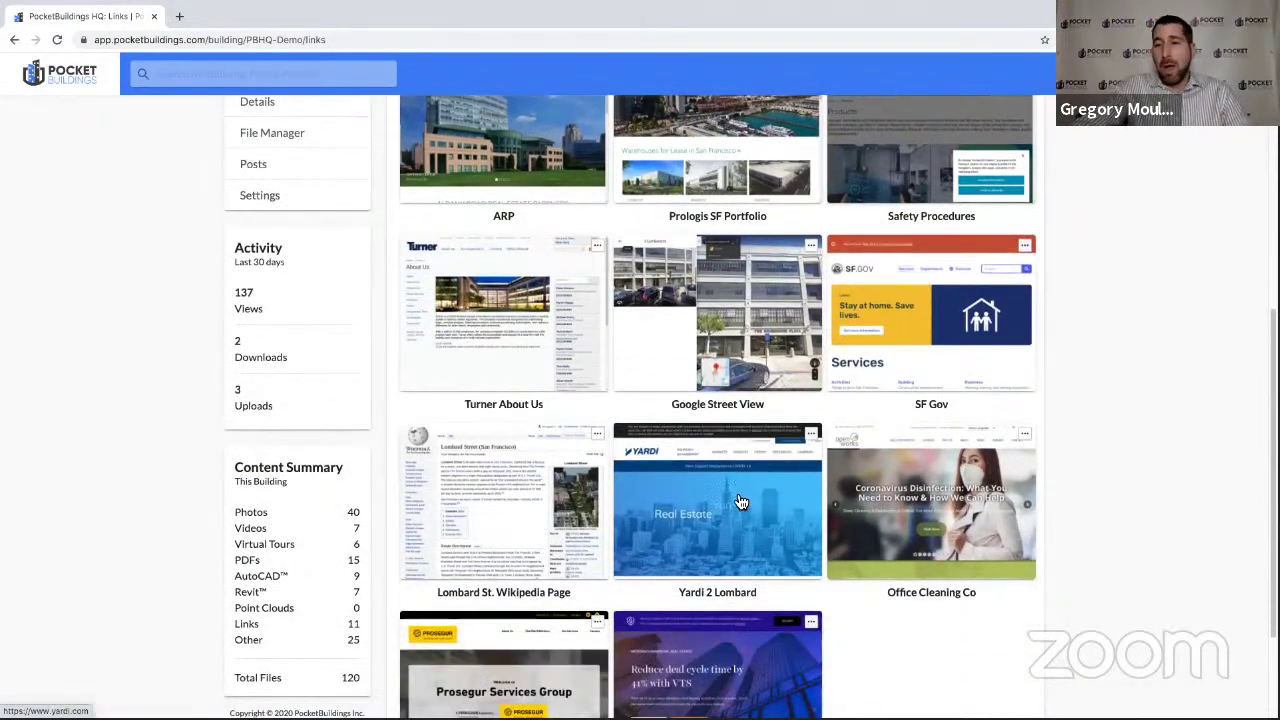
scroll(742, 503, "down", 1)
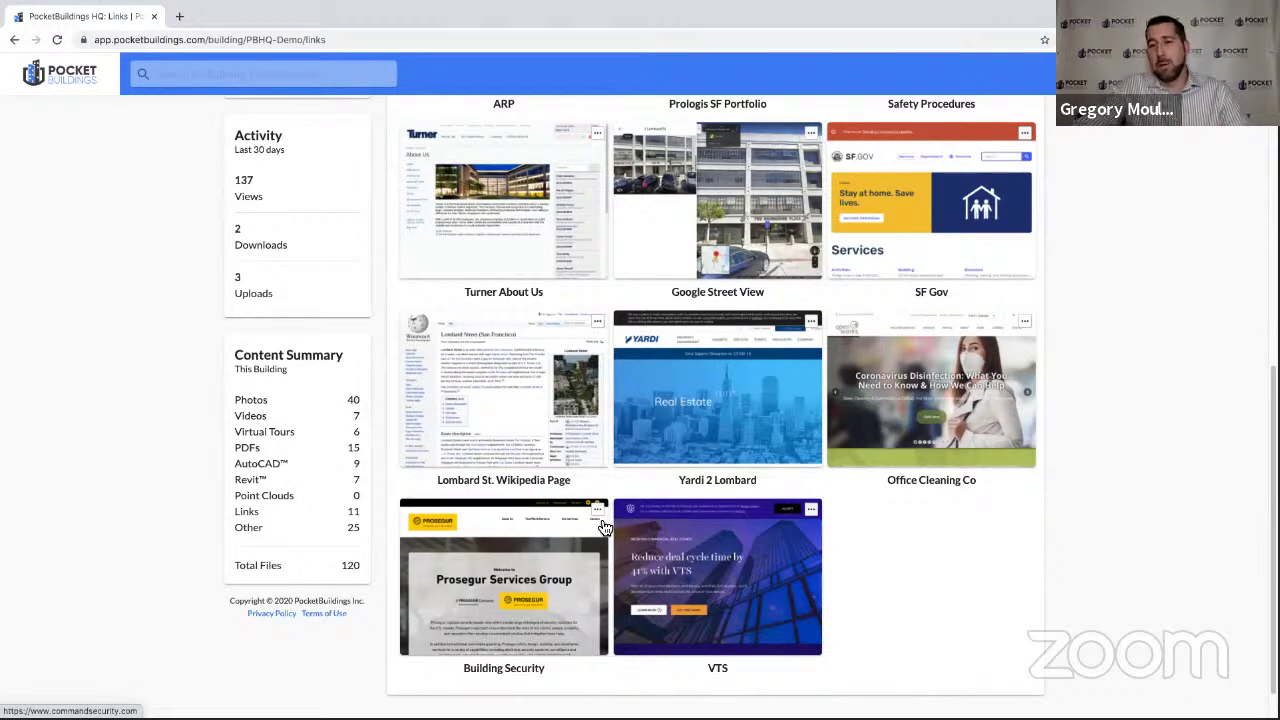
scroll(565, 420, "up", 2)
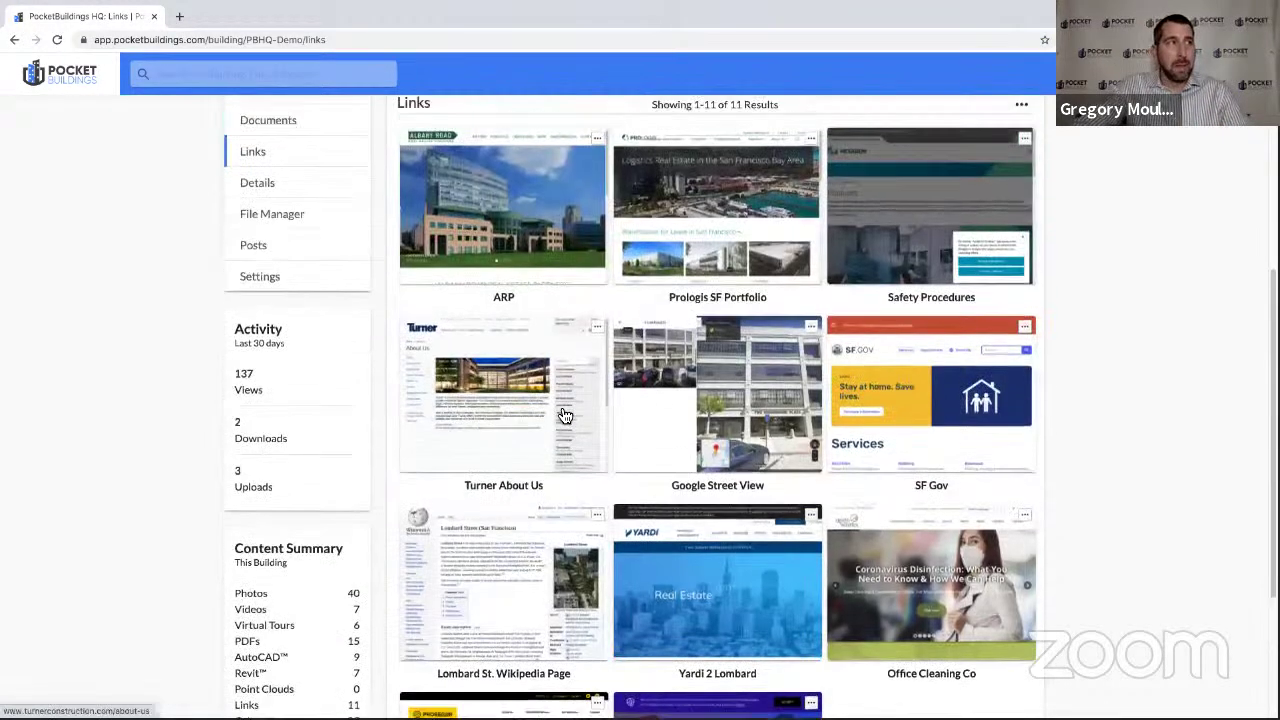
scroll(575, 397, "up", 3)
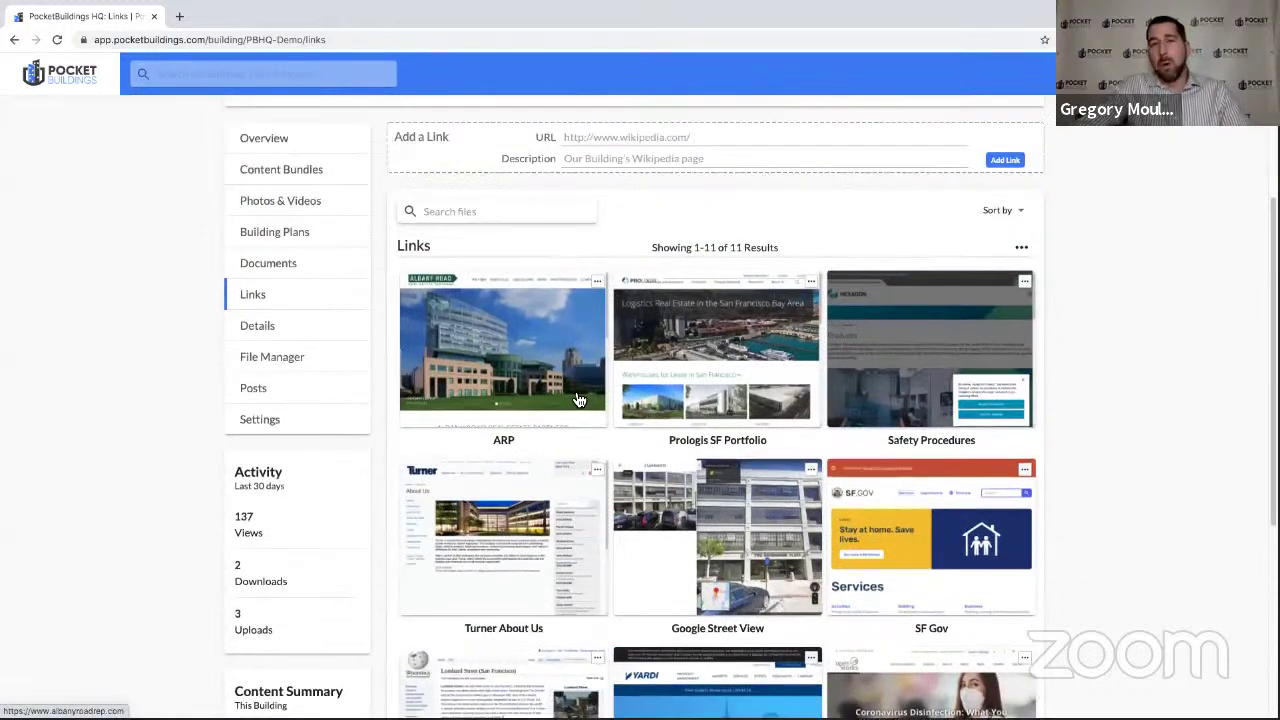
Review the PocketBuildings HQ details, including its description, building and parcel data.
left_click(305, 326)
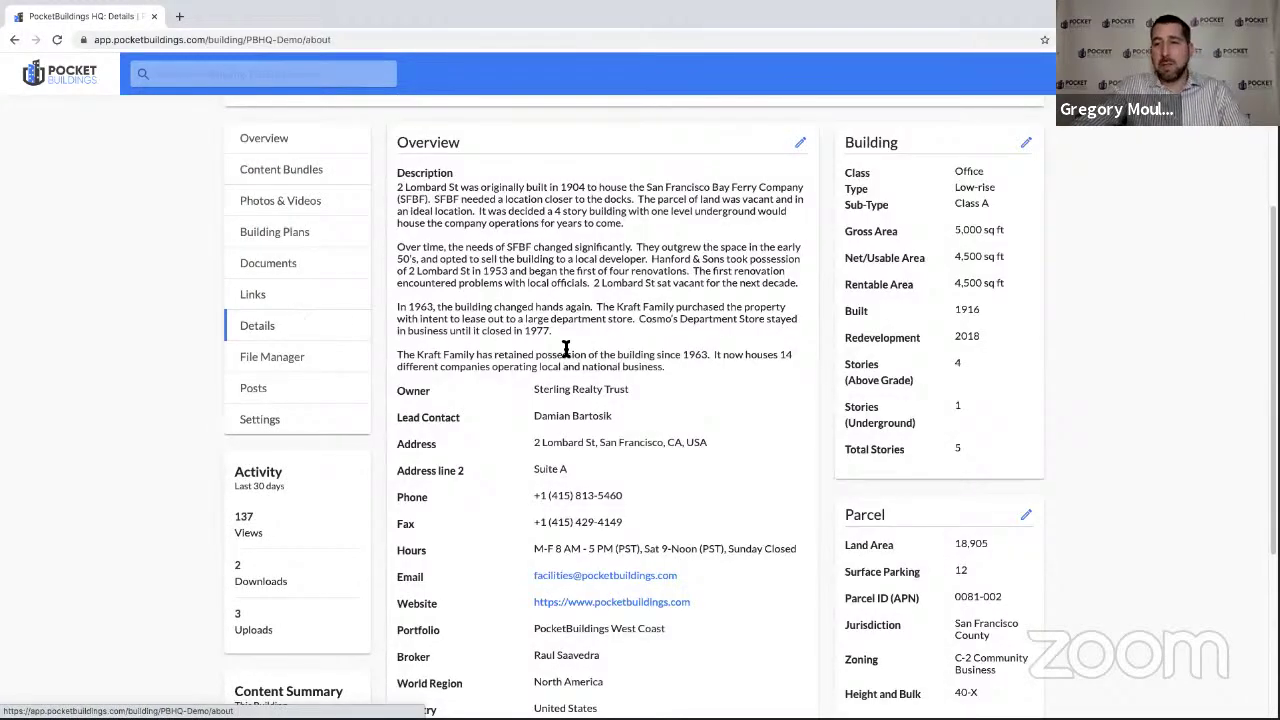
scroll(565, 348, "up", 2)
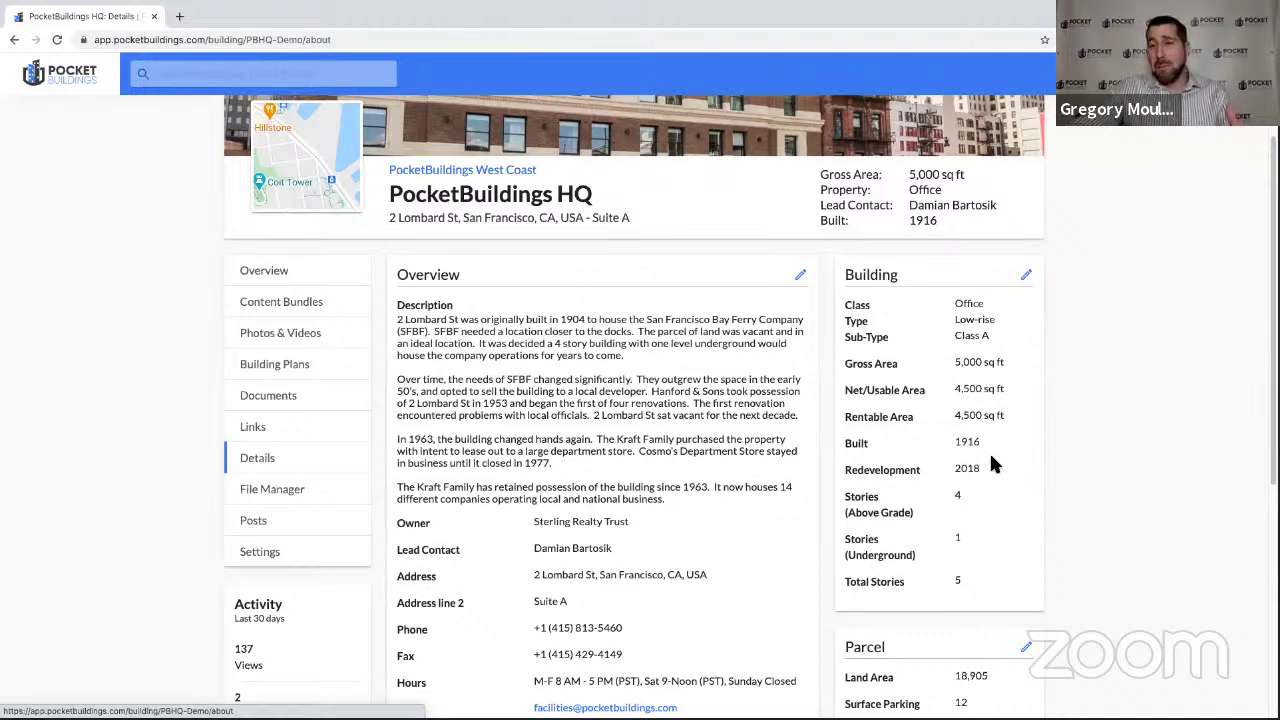
scroll(985, 540, "down", 1)
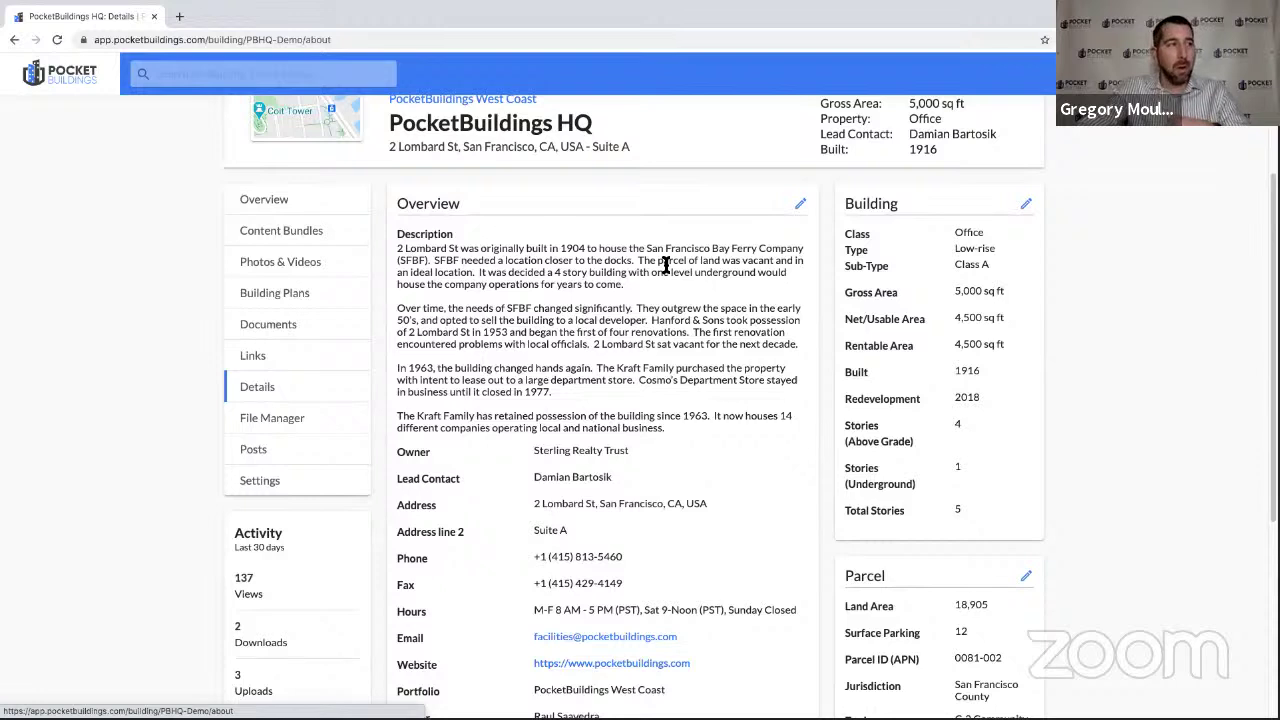
View the building's uploaded files in the file manager and its posts.
left_click(355, 418)
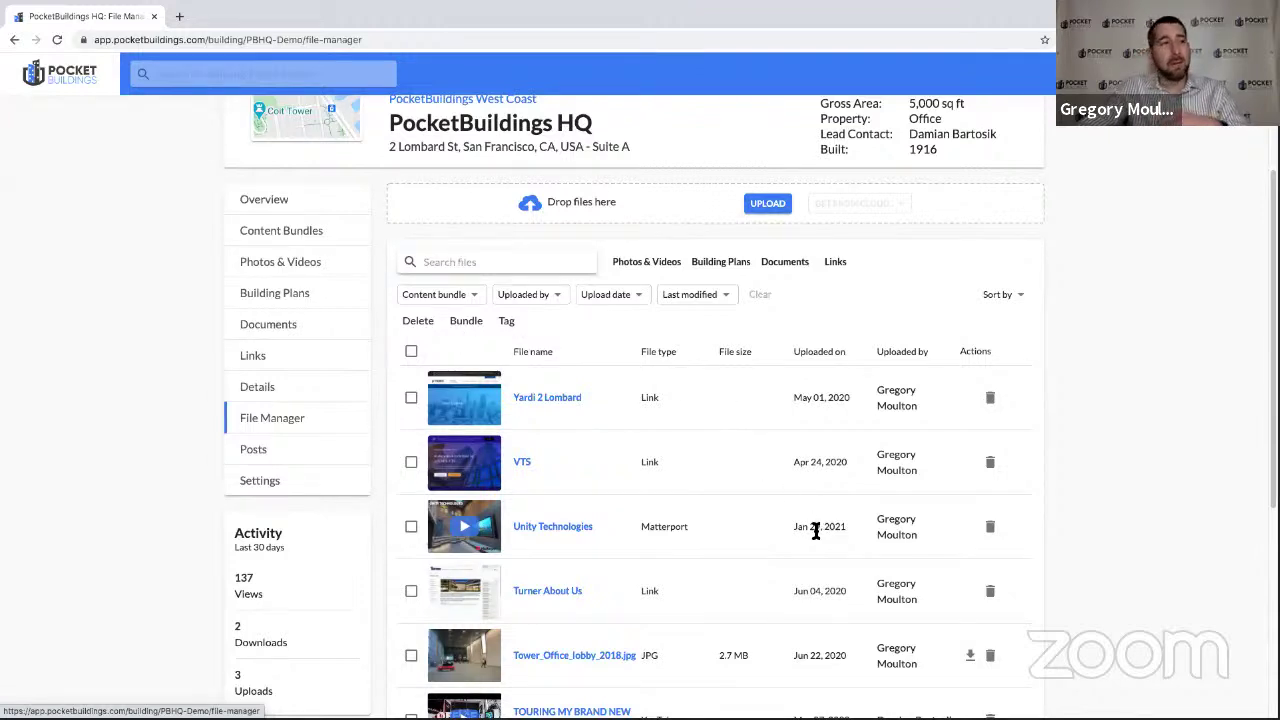
left_click(329, 458)
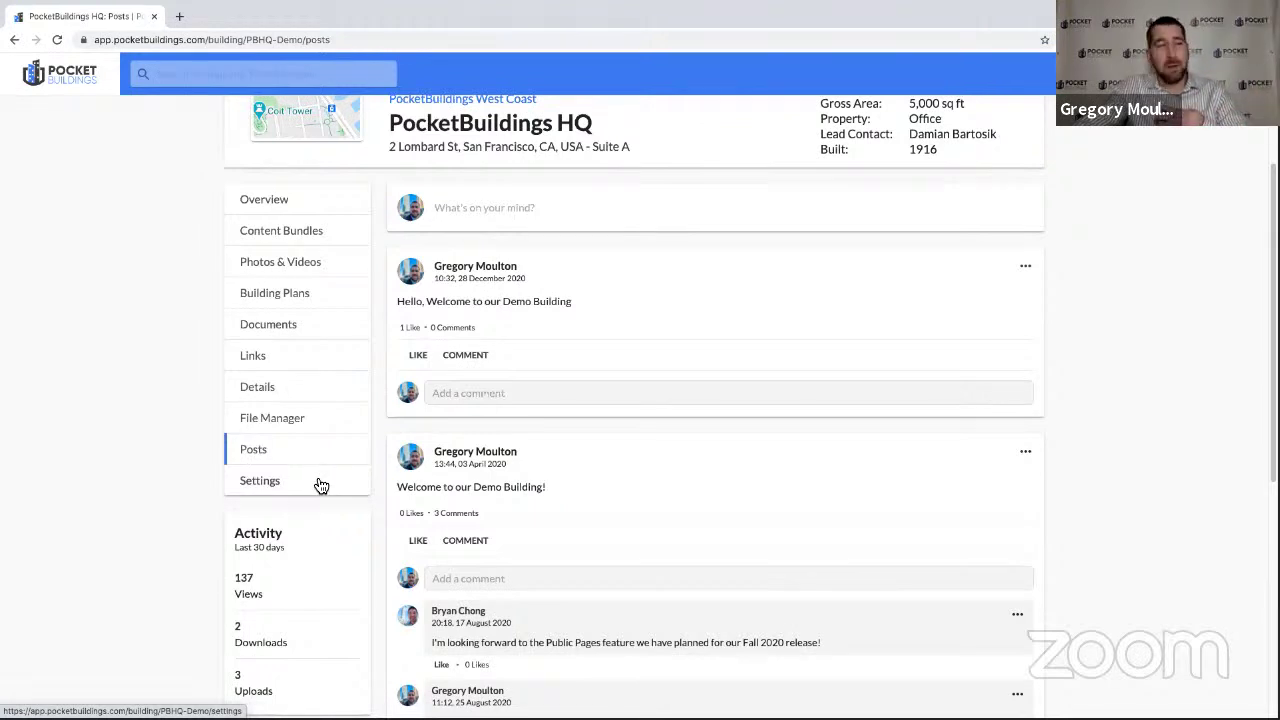
Review the building's settings, including its user roles and public access options.
left_click(320, 485)
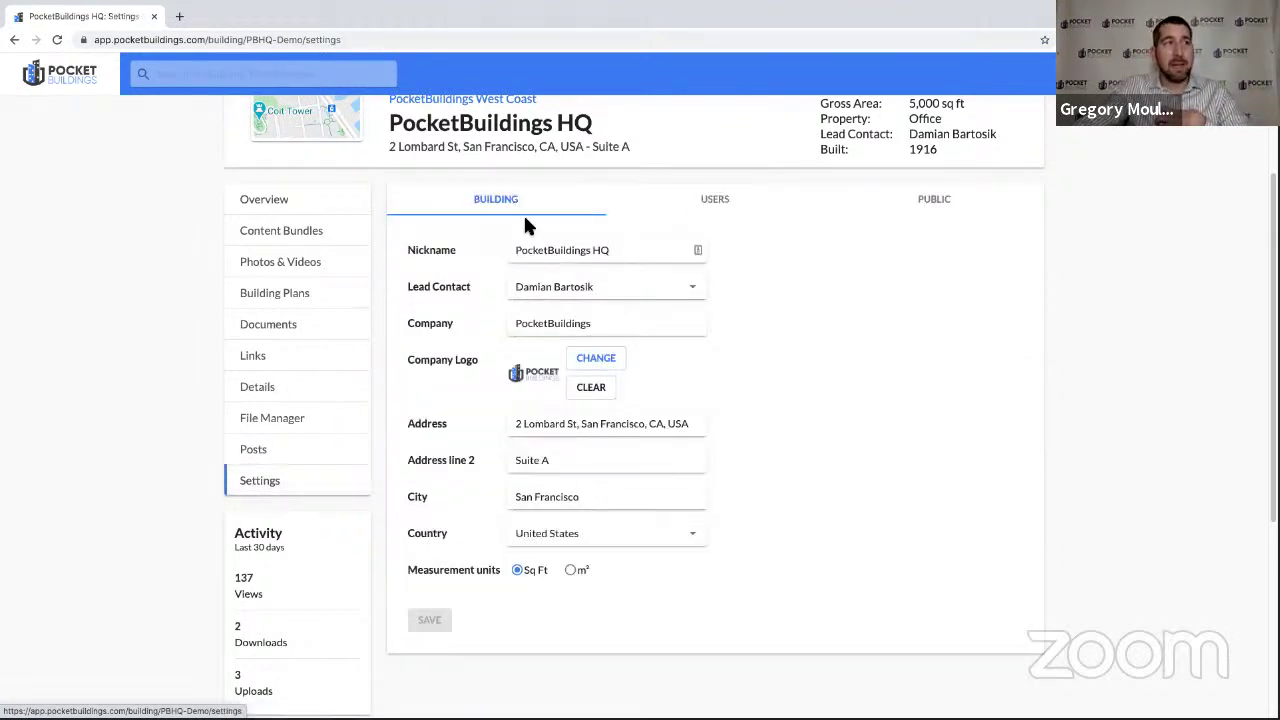
left_click(745, 205)
scroll(858, 450, "down", 2)
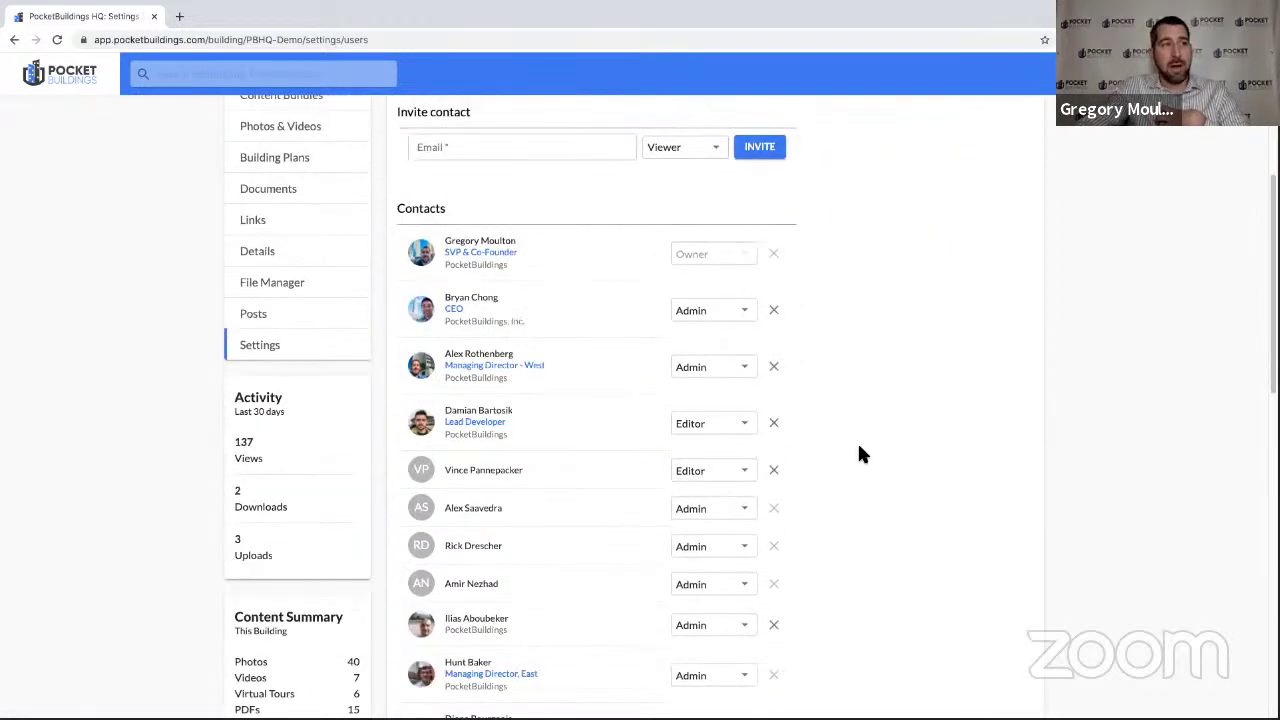
scroll(795, 410, "up", 2)
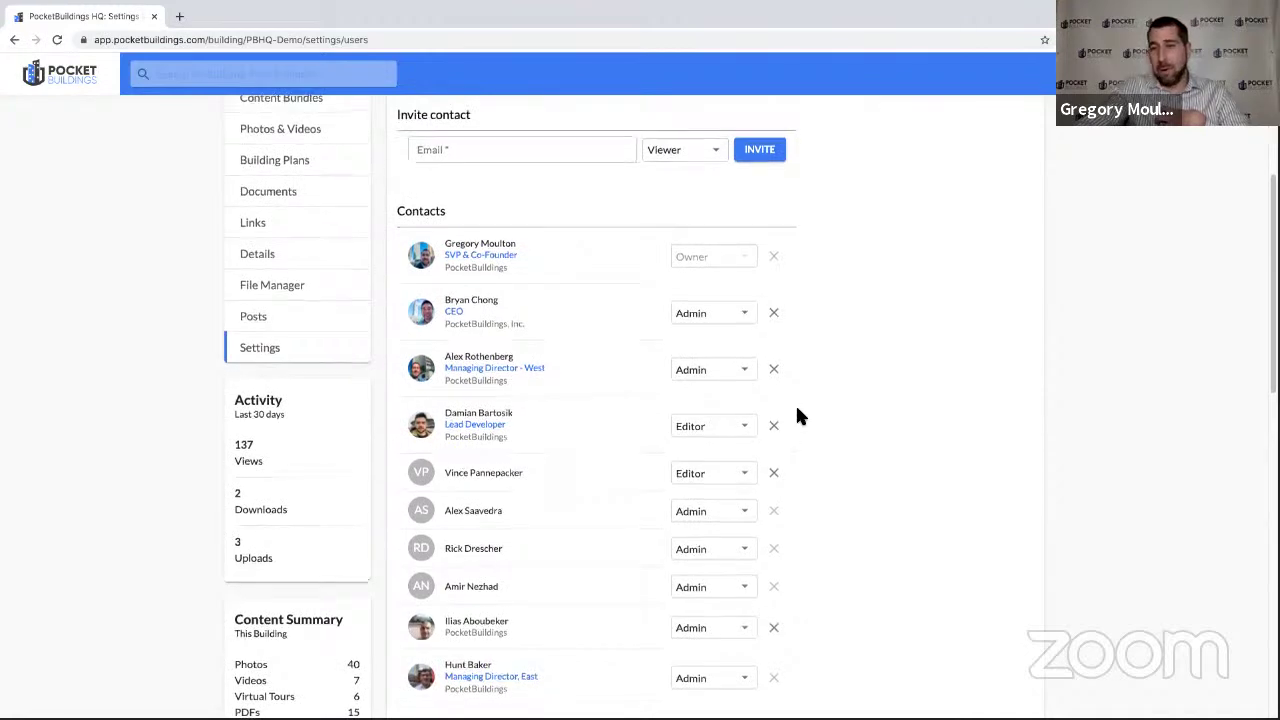
scroll(804, 386, "up", 2)
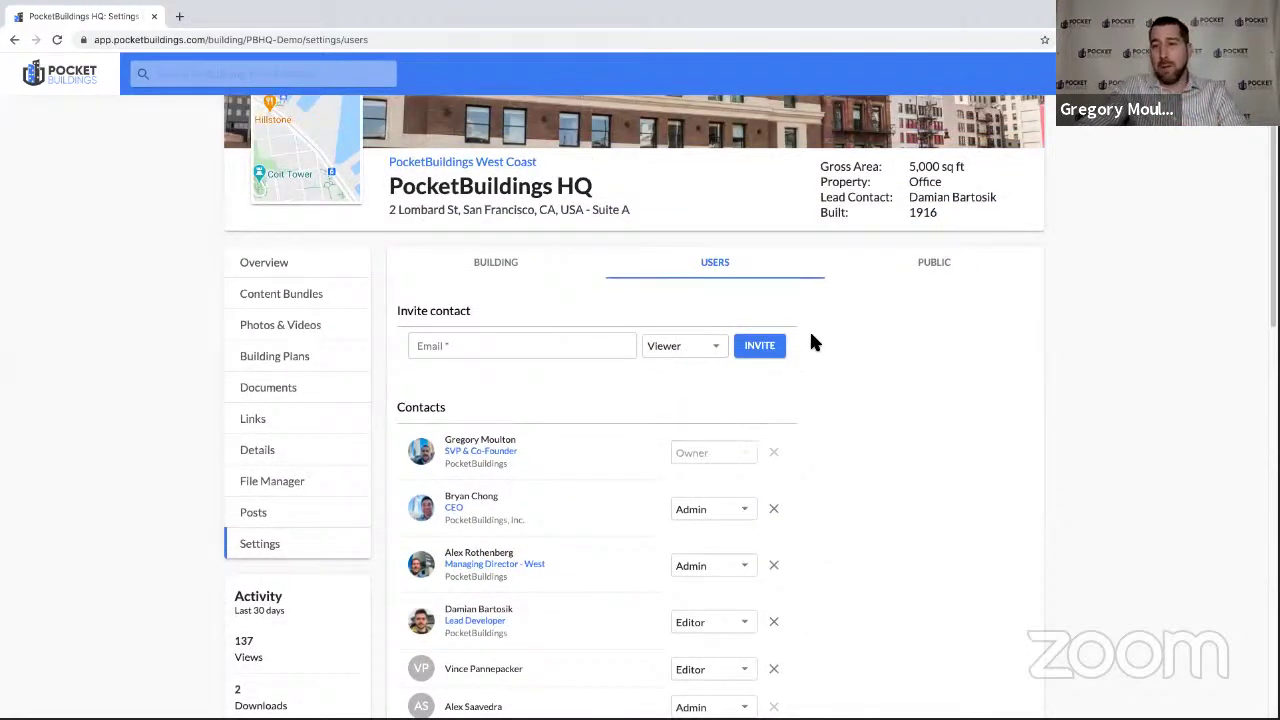
left_click(934, 263)
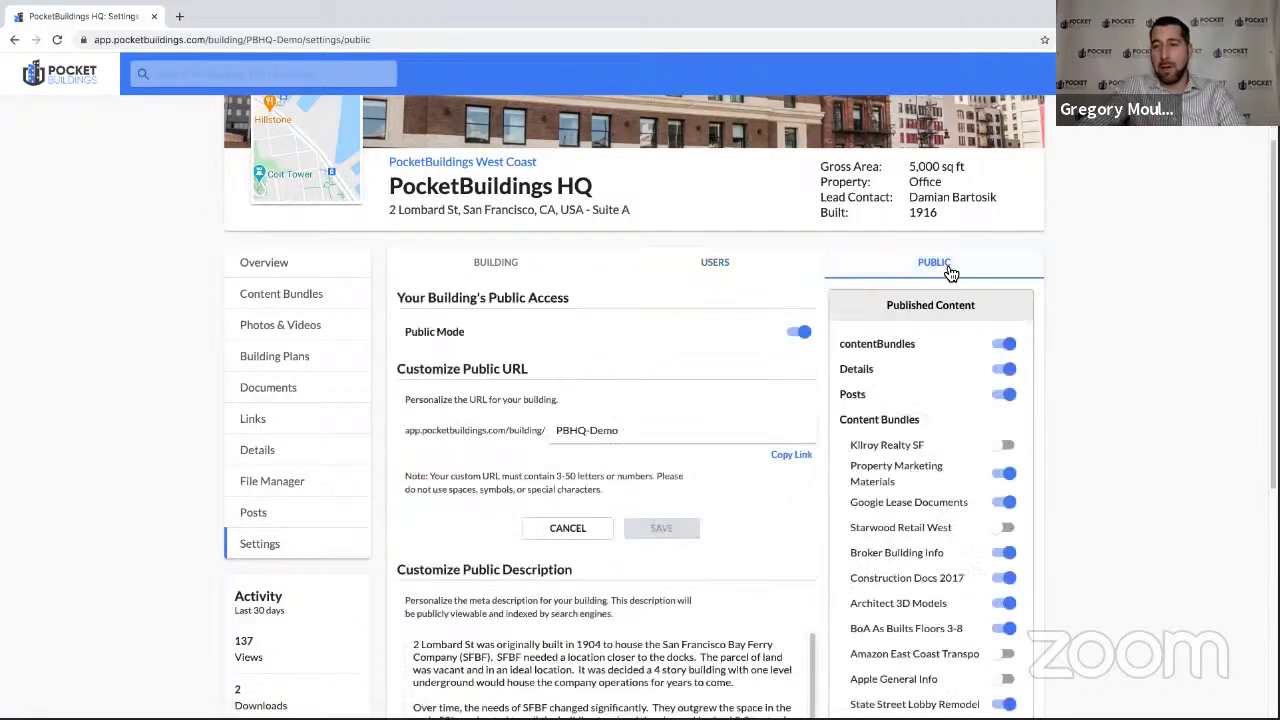
Browse the building's content bundles and look inside Property Marketing Materials, collapsing it when done.
left_click(308, 300)
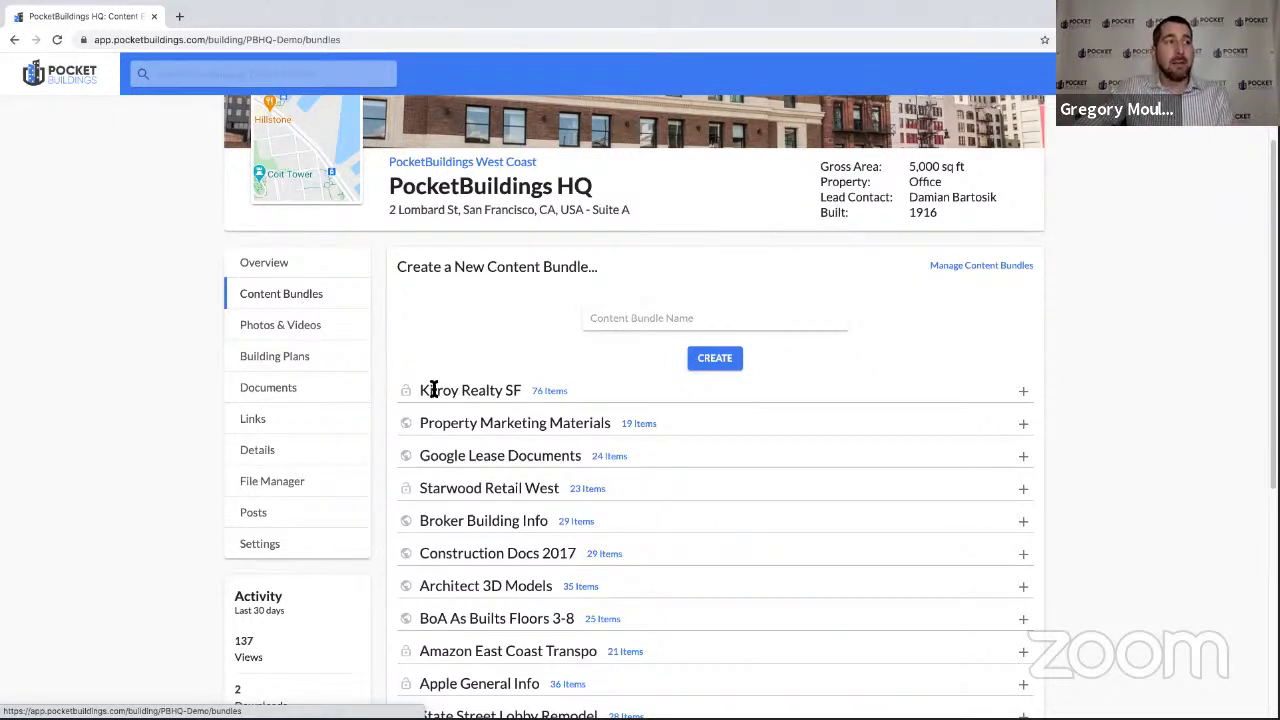
scroll(649, 463, "down", 1)
scroll(649, 465, "down", 1)
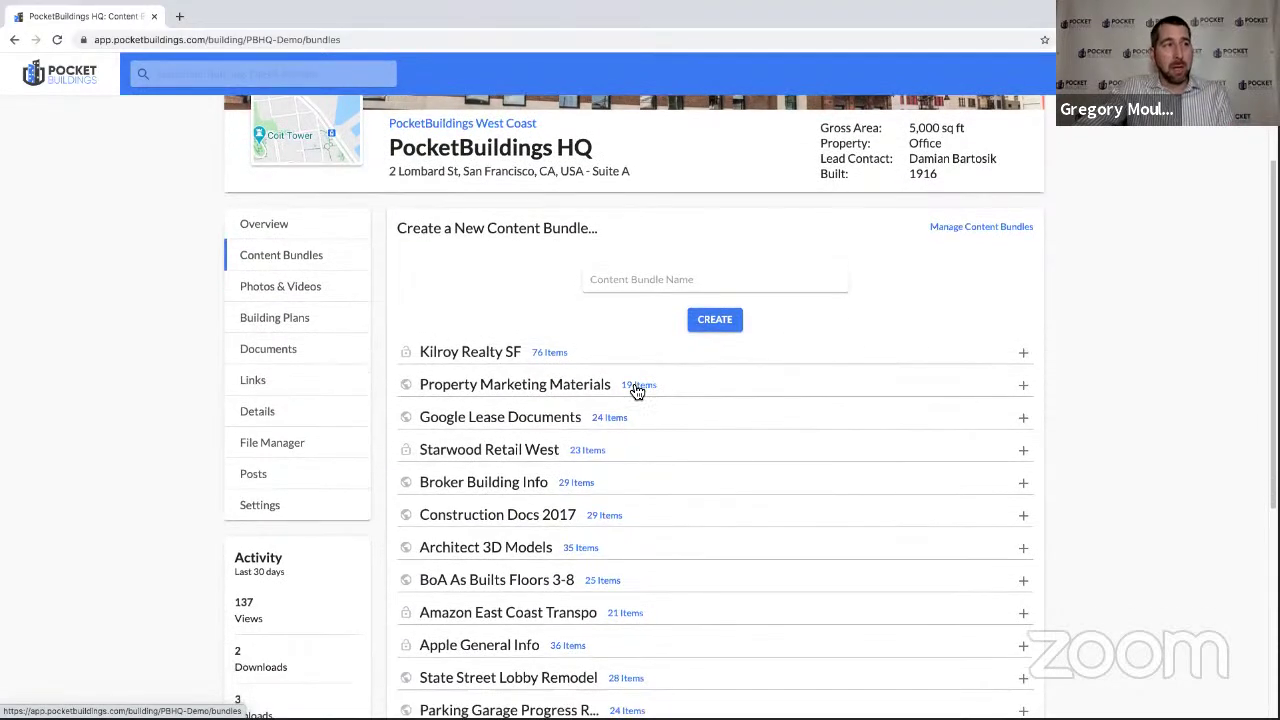
left_click(637, 388)
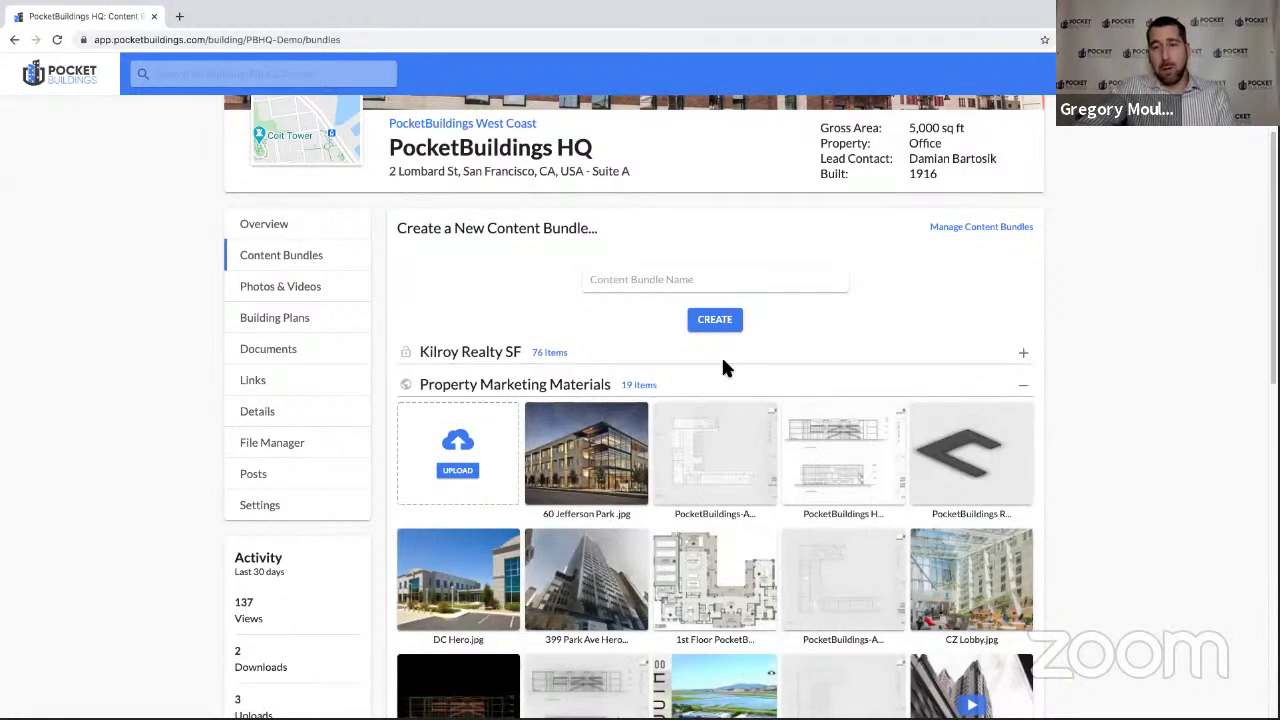
scroll(780, 508, "down", 2)
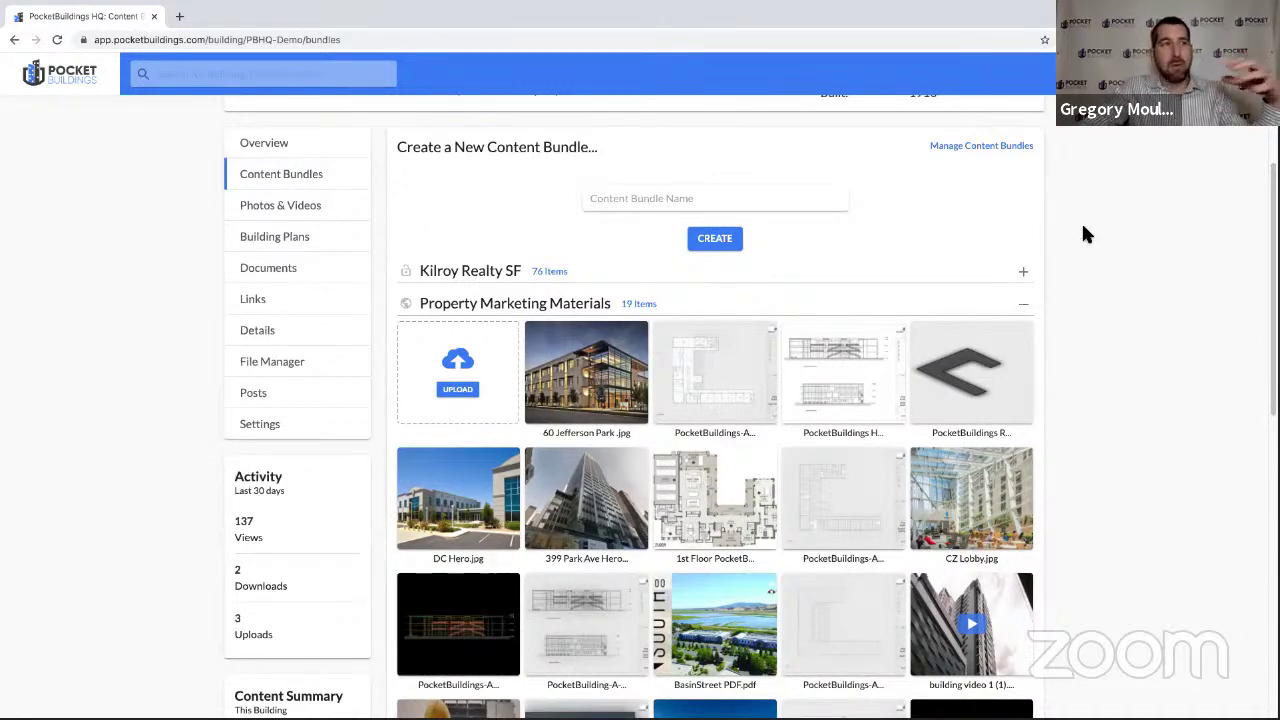
left_click(1024, 307)
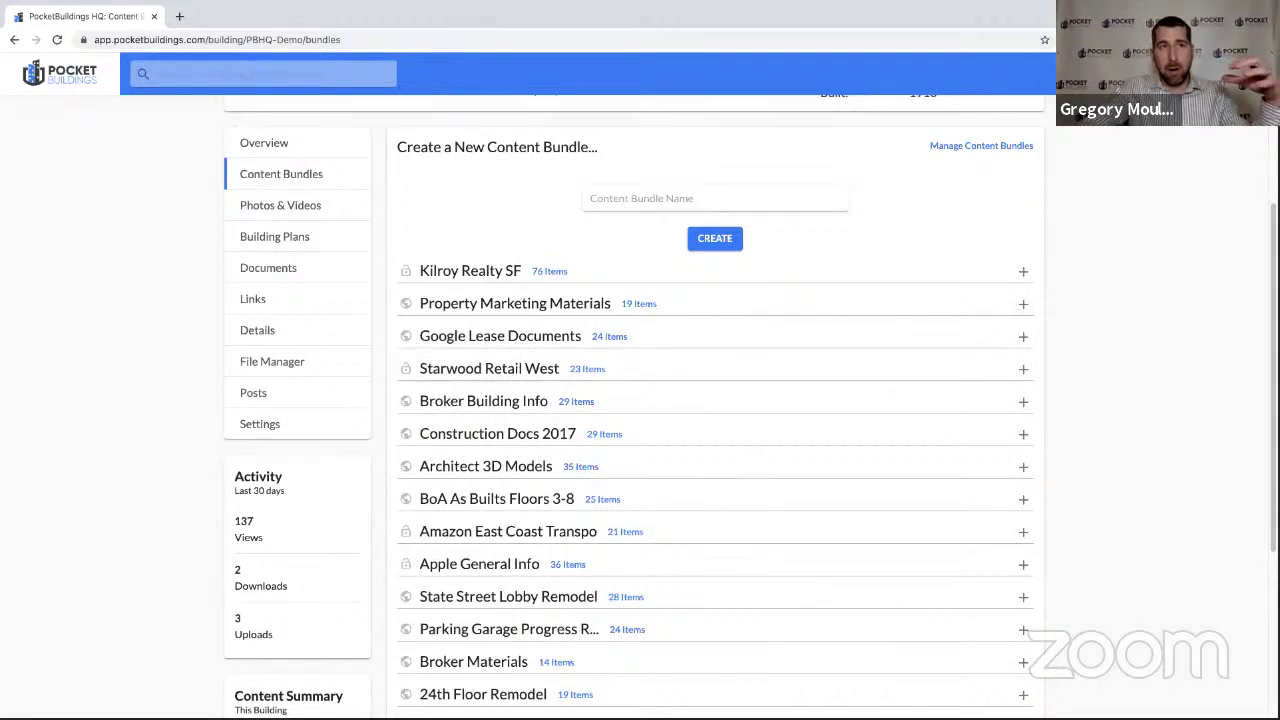
Open the sharing dialog and compare user access at portfolio, building and content bundle level.
left_click(1052, 103)
left_click(516, 262)
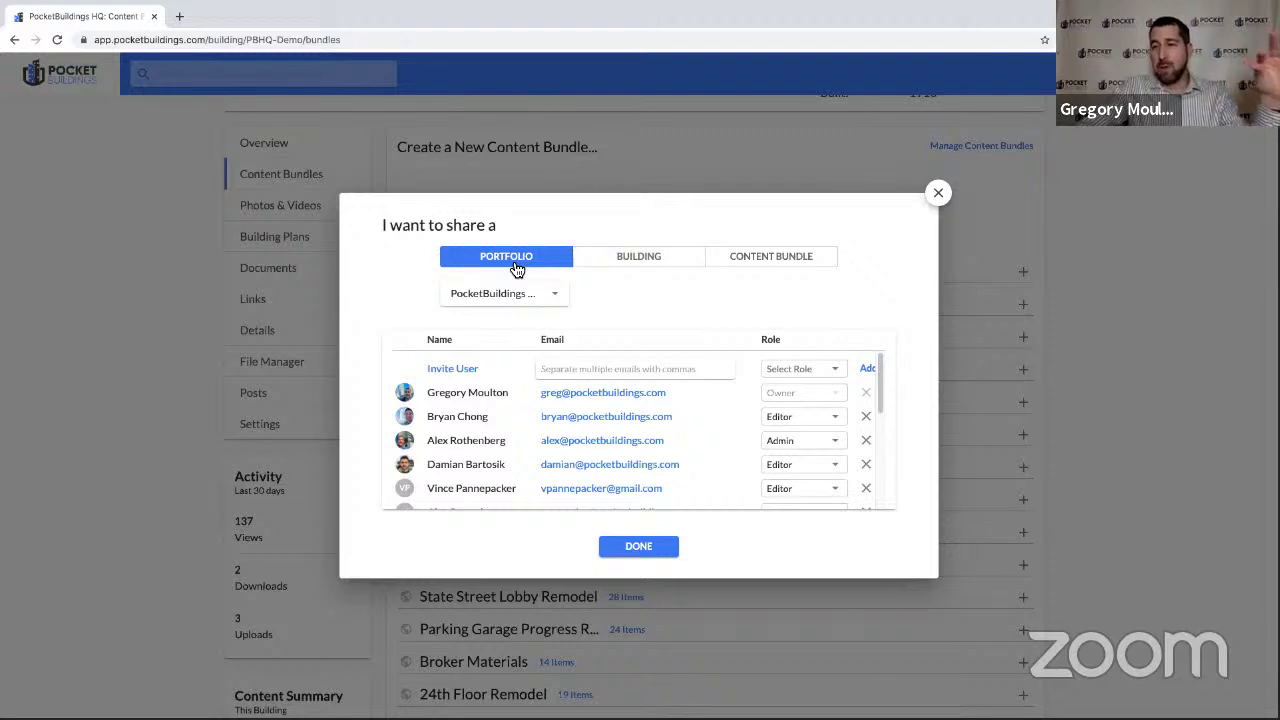
left_click(676, 266)
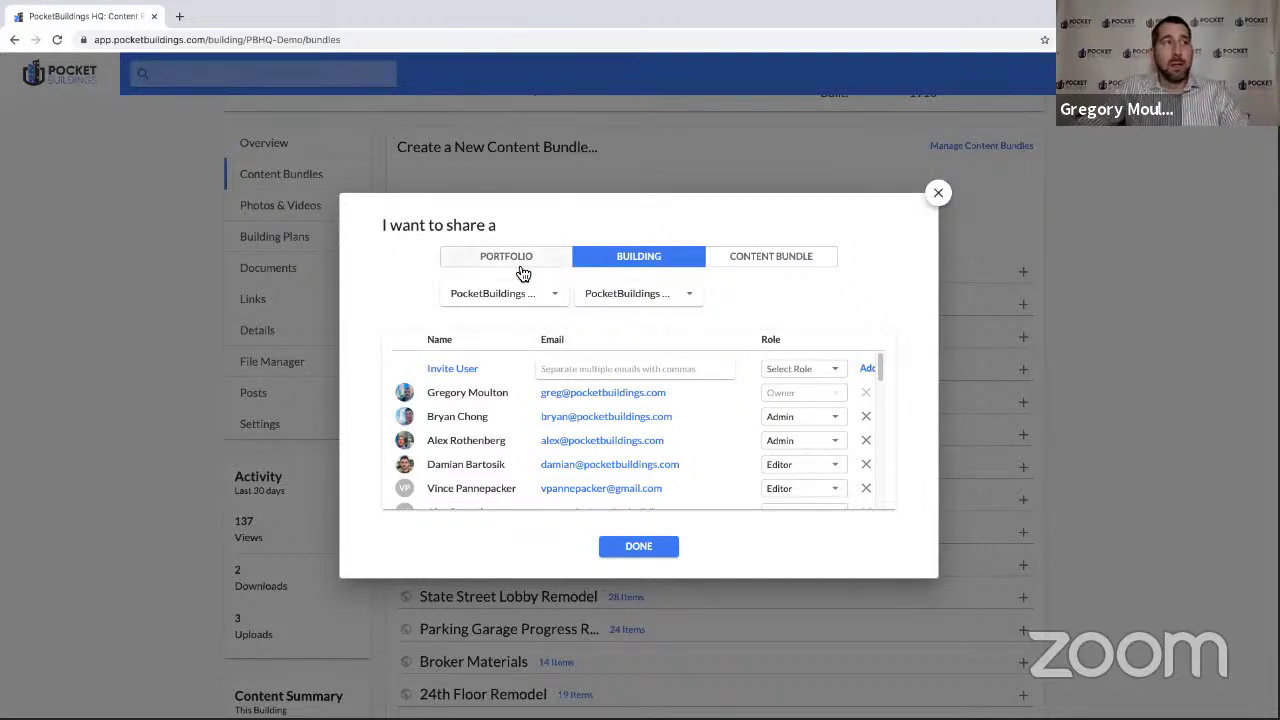
left_click(787, 265)
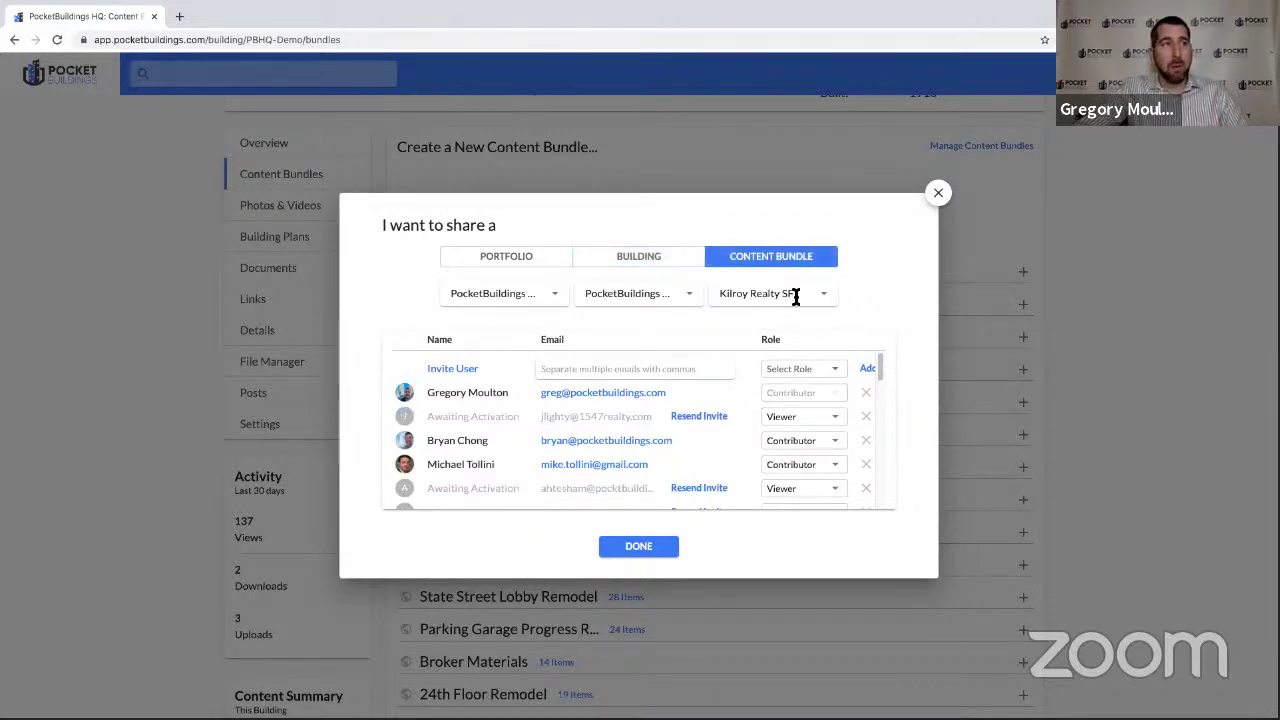
Fill in a Contributor invitation to the Property Marketing Materials bundle with the contact's email, and close the sharing dialog without adding it.
left_click(828, 298)
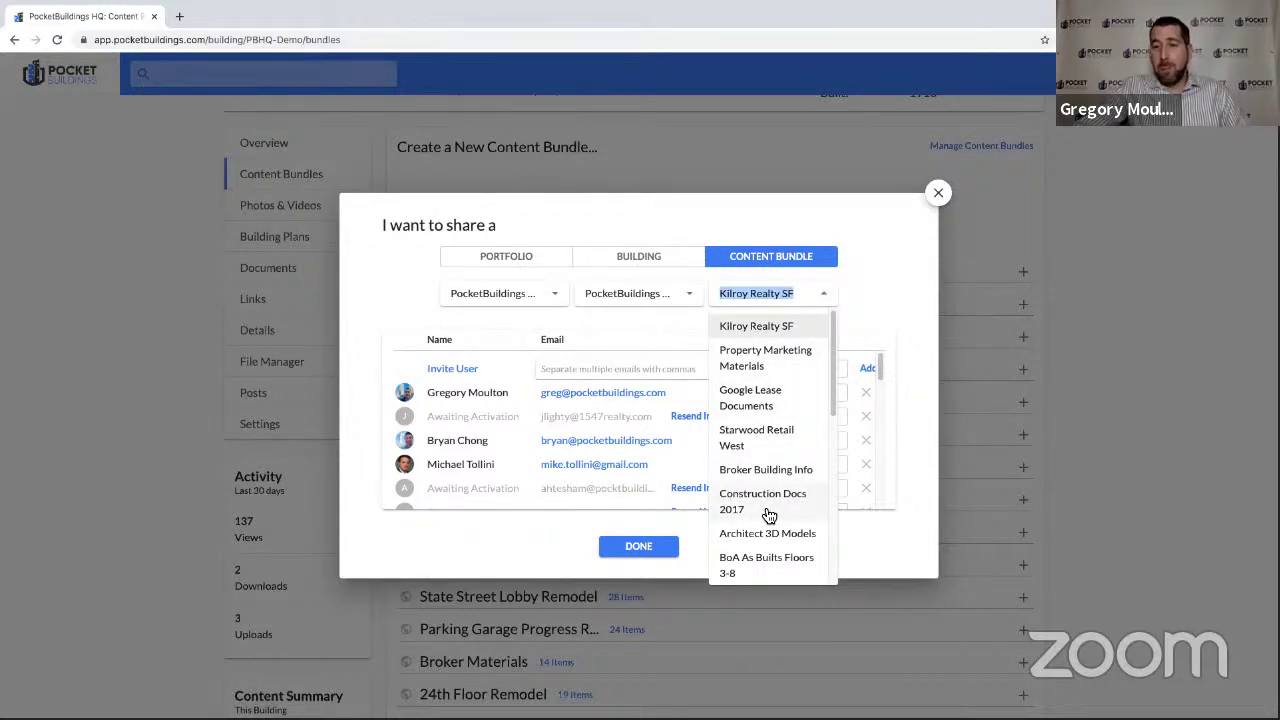
left_click(767, 364)
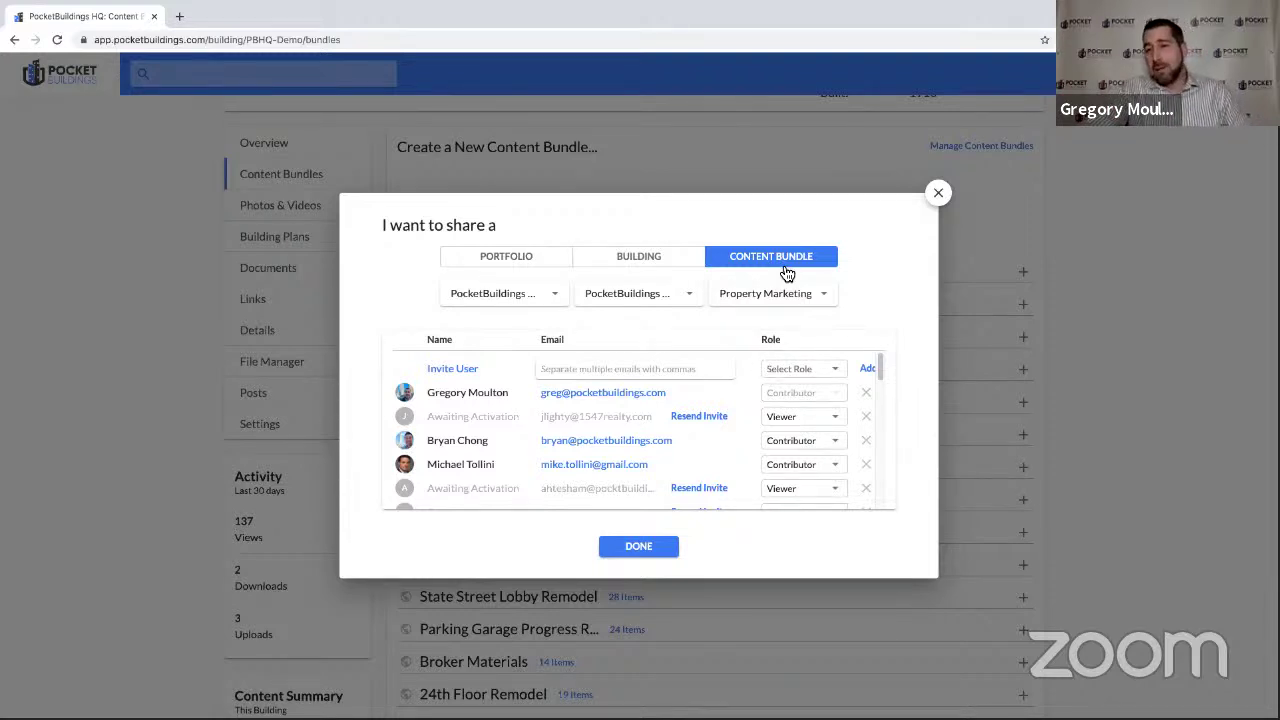
left_click(635, 369)
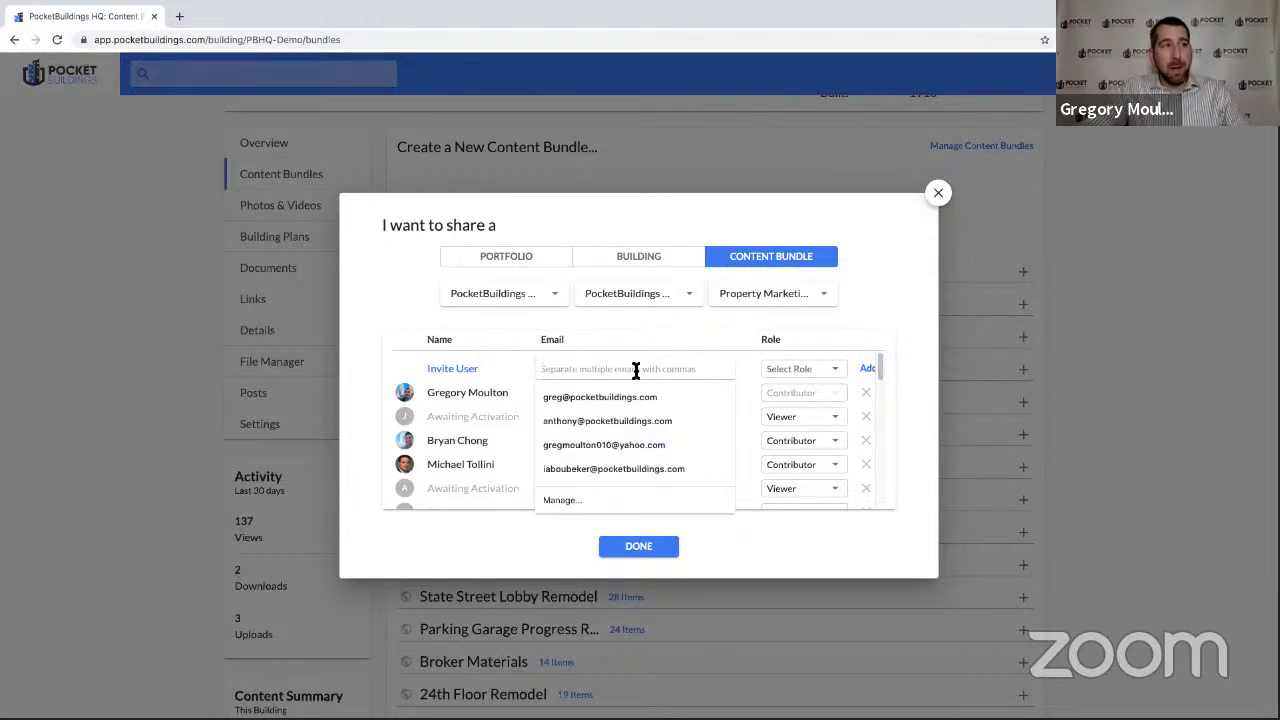
left_click(628, 444)
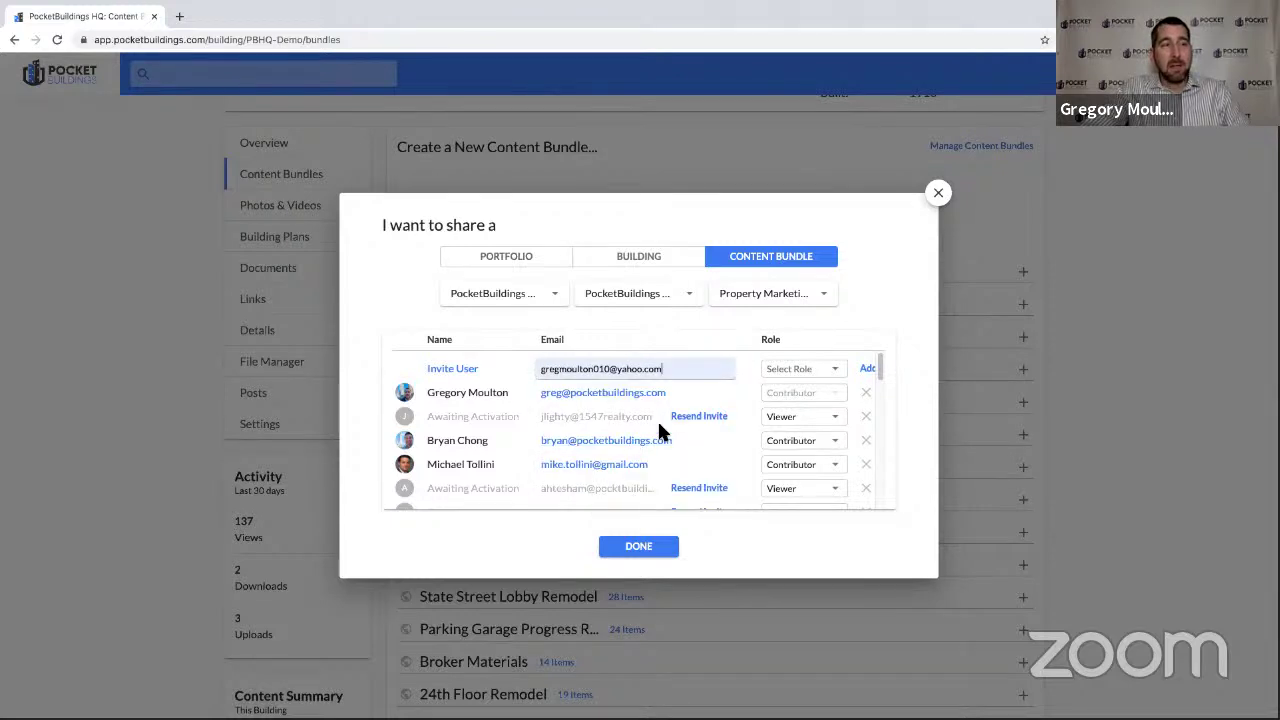
left_click(827, 370)
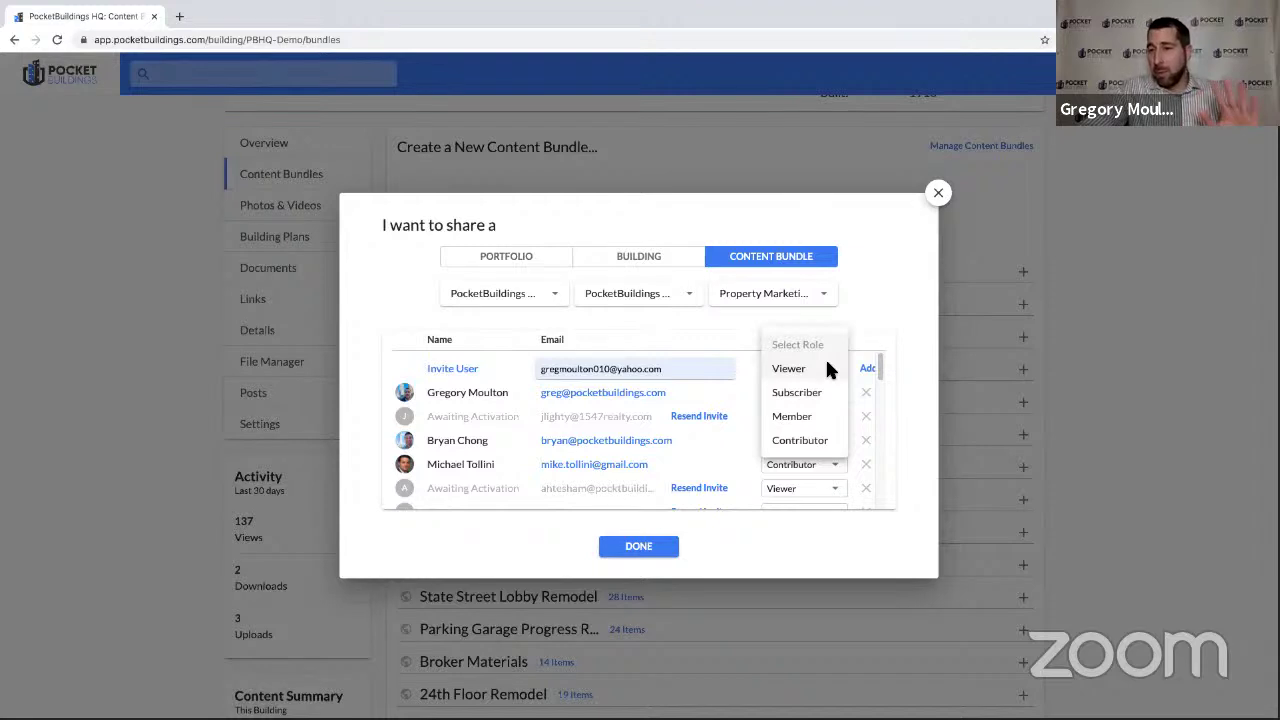
left_click(818, 440)
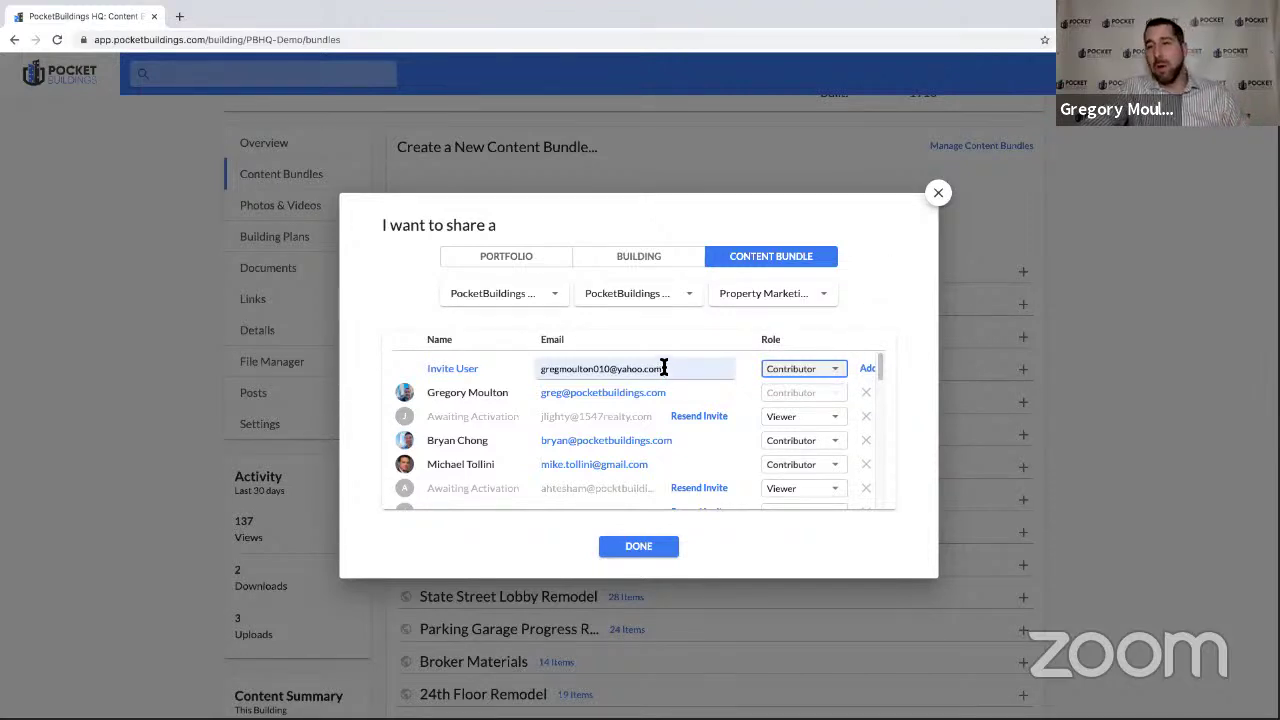
left_click(938, 193)
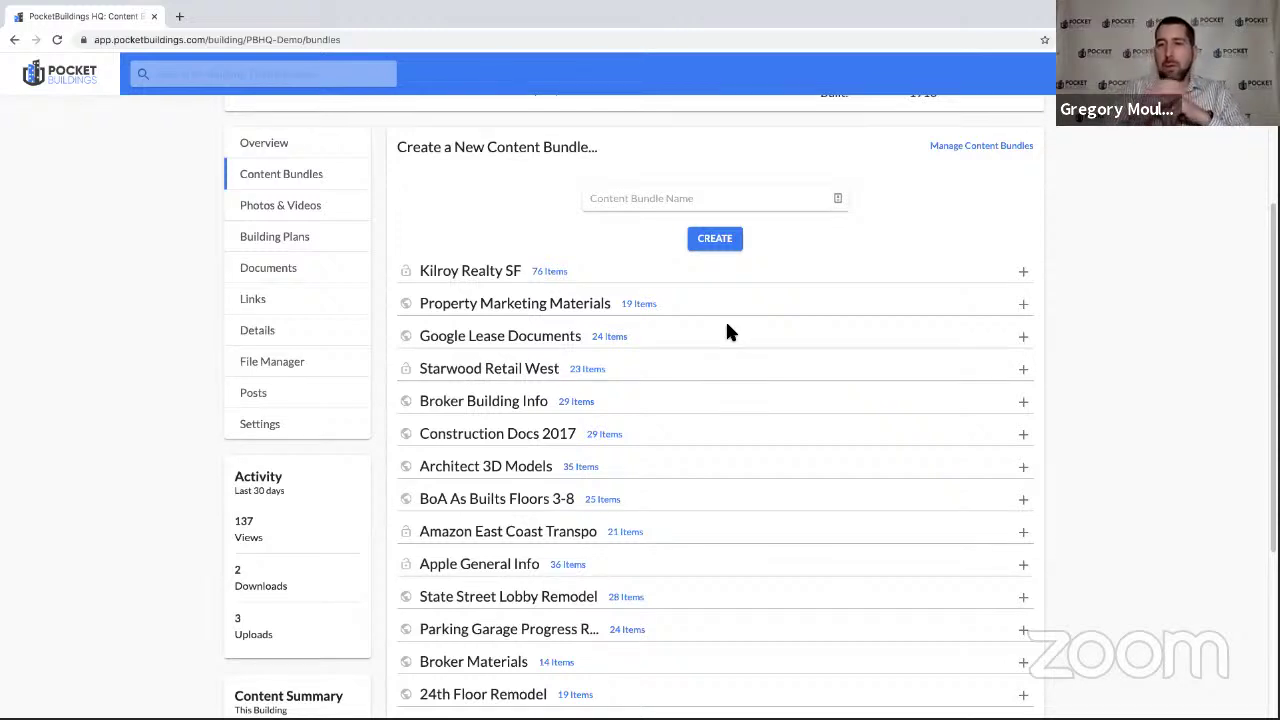
Review the building's posts and its overview page, including the building contacts, content summary and portfolio buildings.
left_click(262, 399)
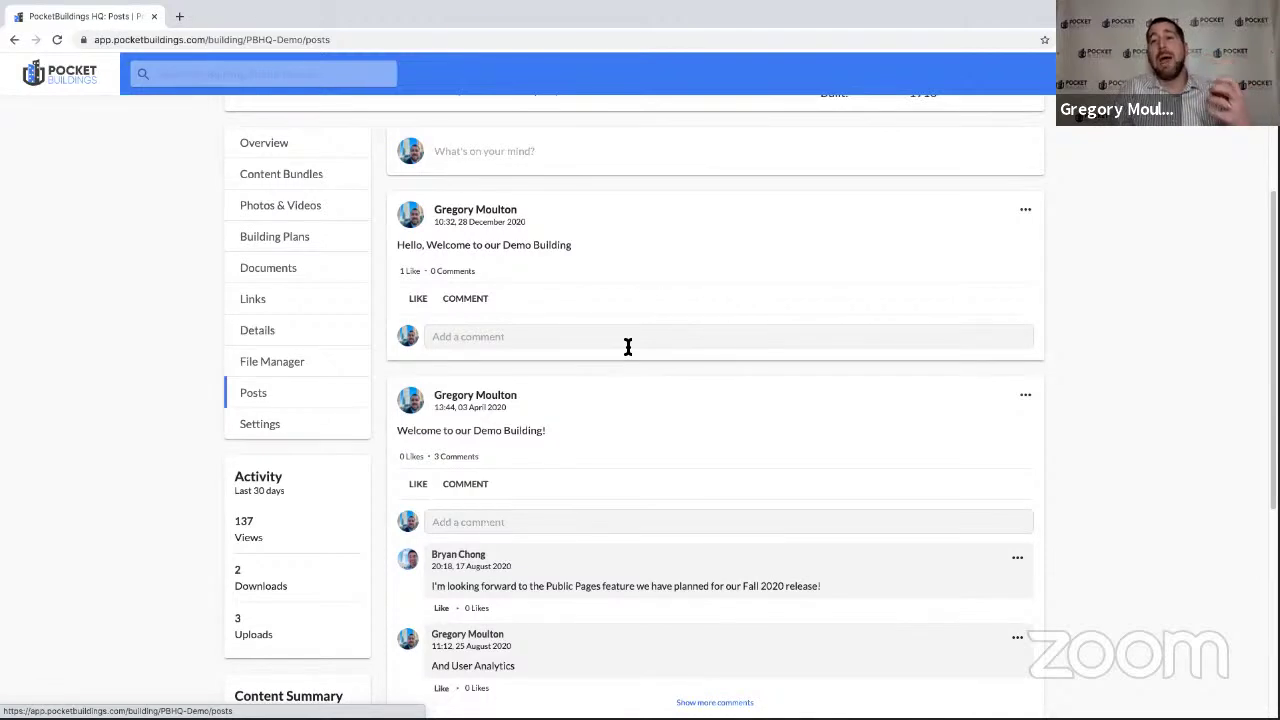
left_click(313, 149)
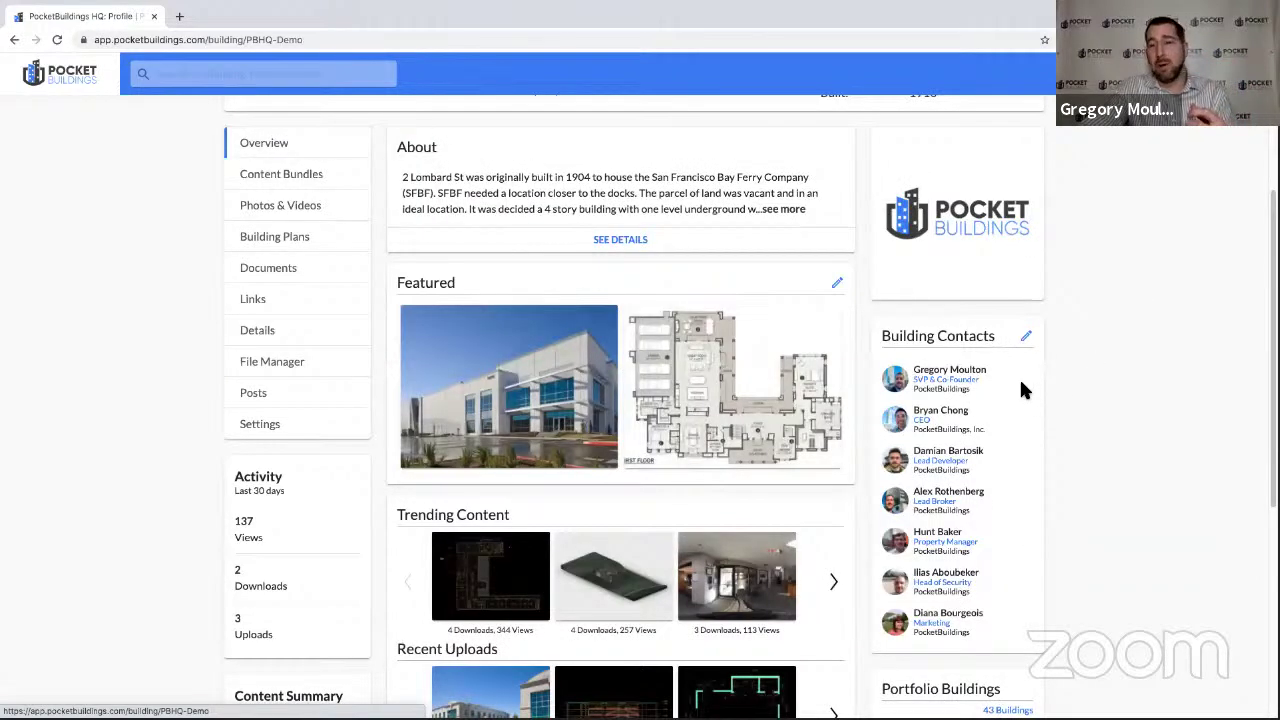
scroll(1175, 453, "down", 5)
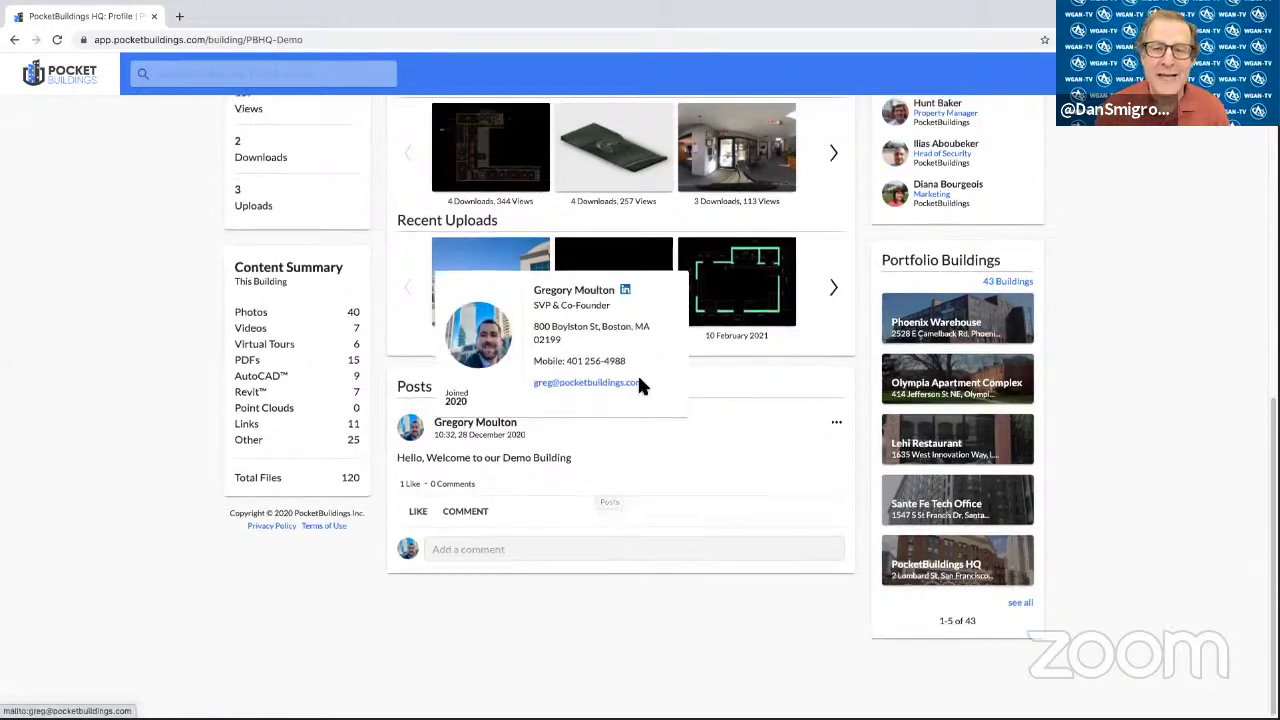
scroll(543, 409, "up", 5)
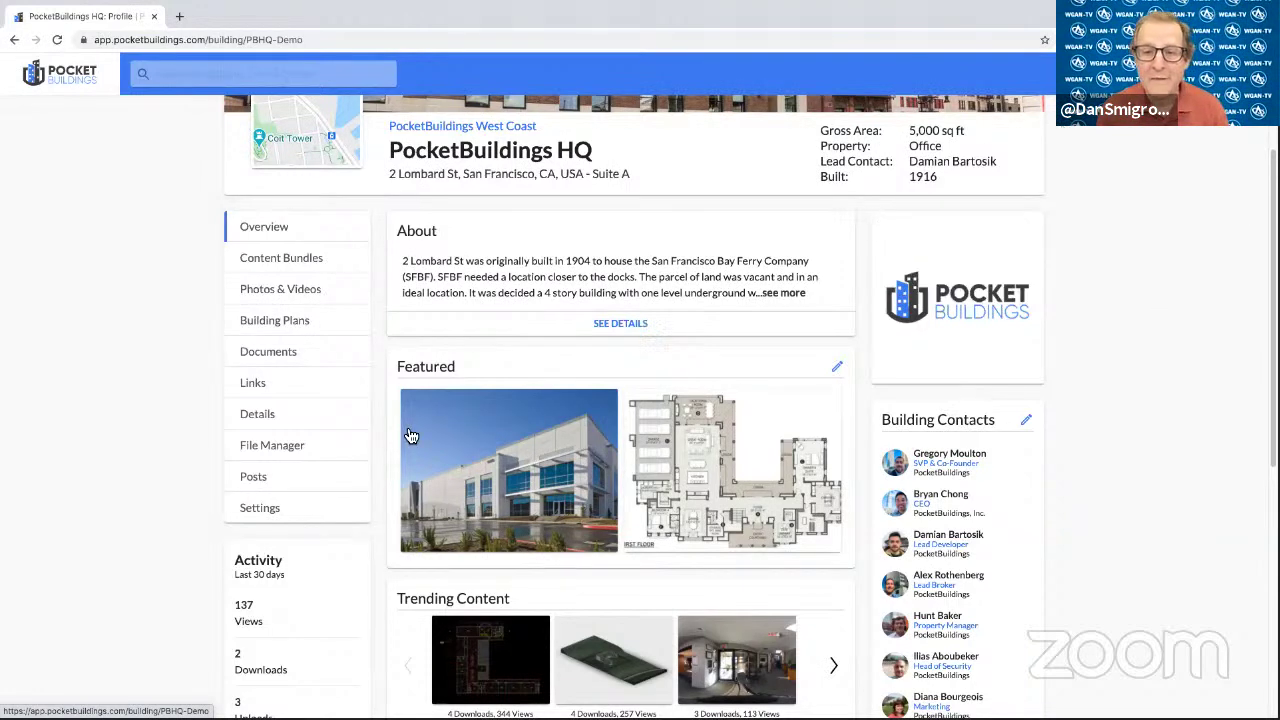
Review the published content in the building's public access settings and copy the link for the PBHQ-Demo custom URL.
left_click(307, 514)
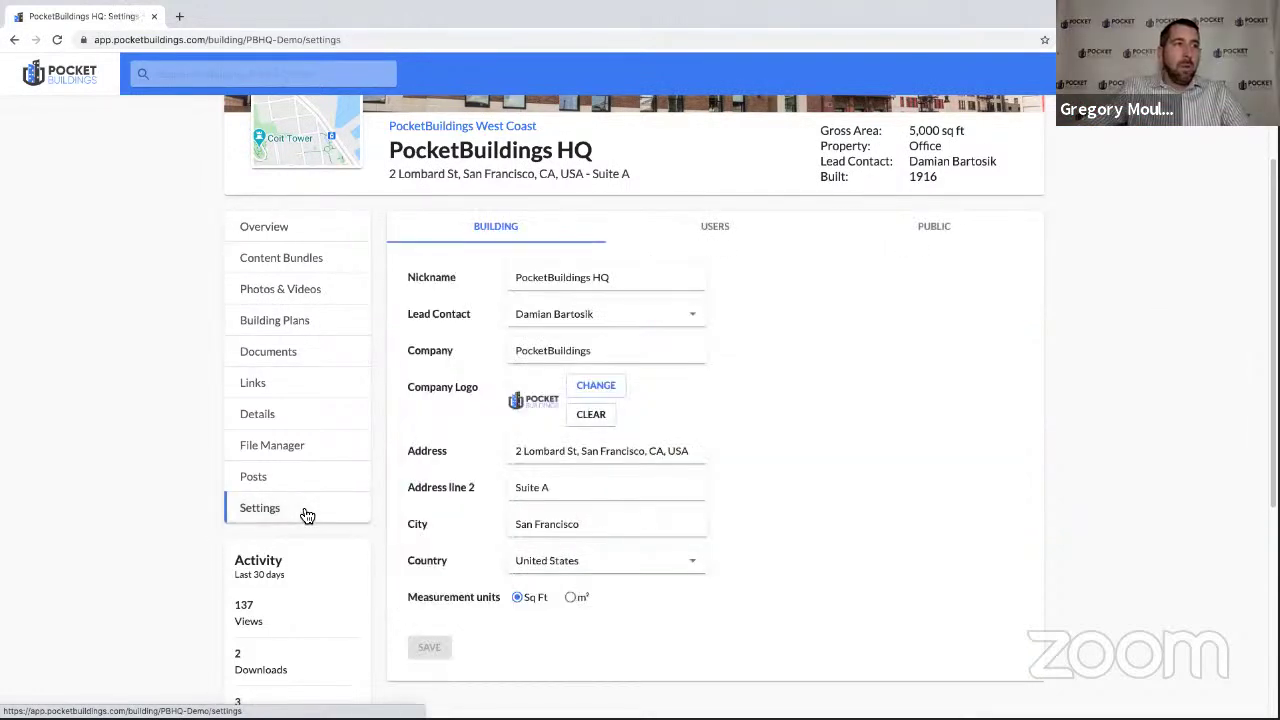
left_click(936, 228)
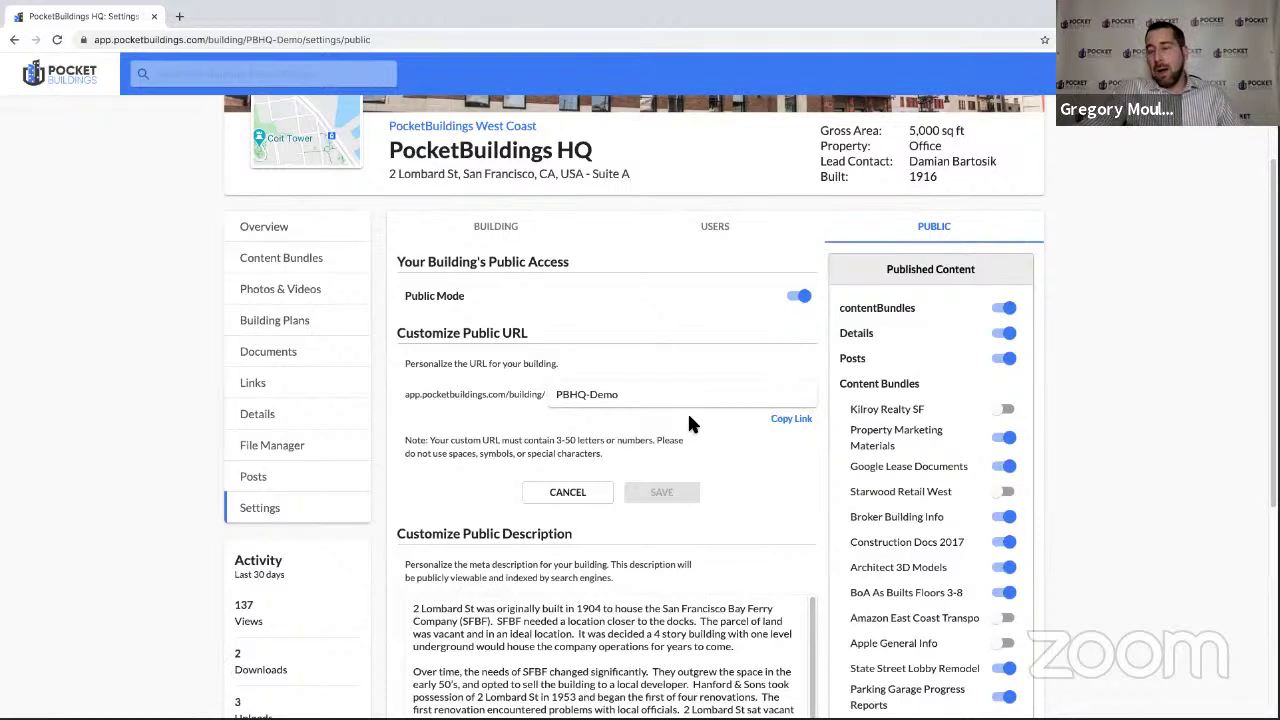
scroll(710, 440, "down", 1)
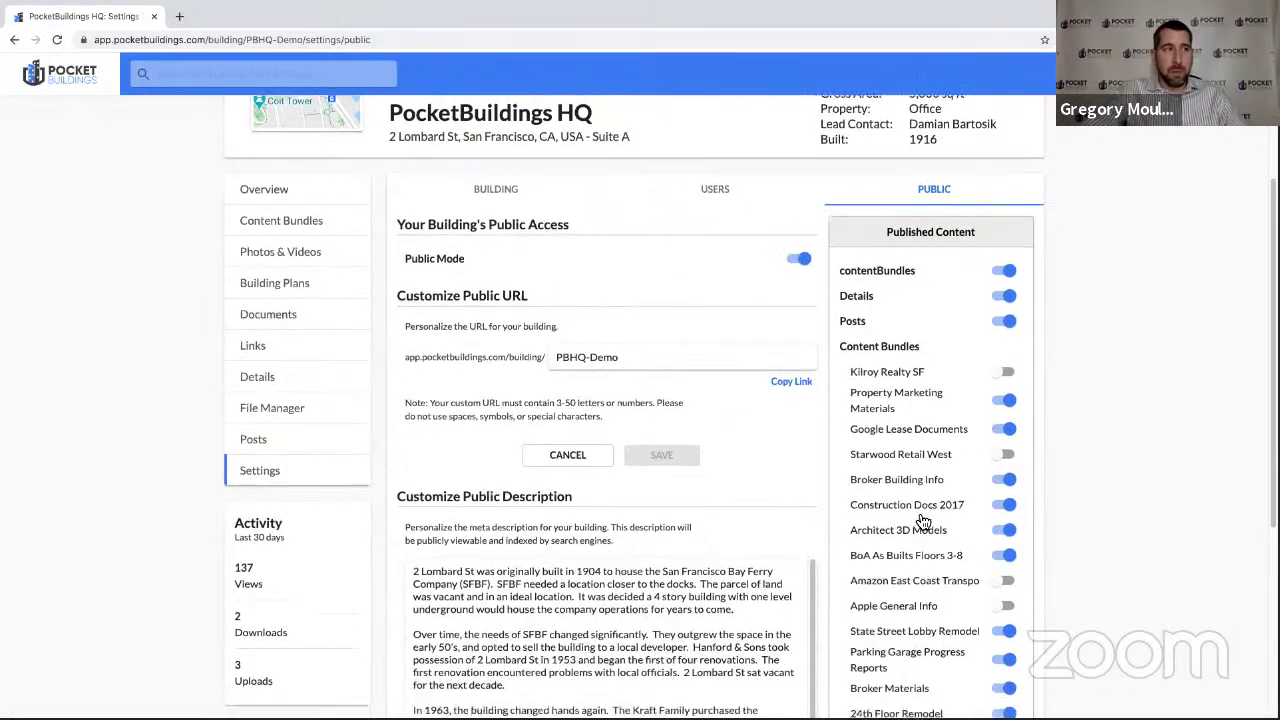
scroll(920, 523, "down", 1)
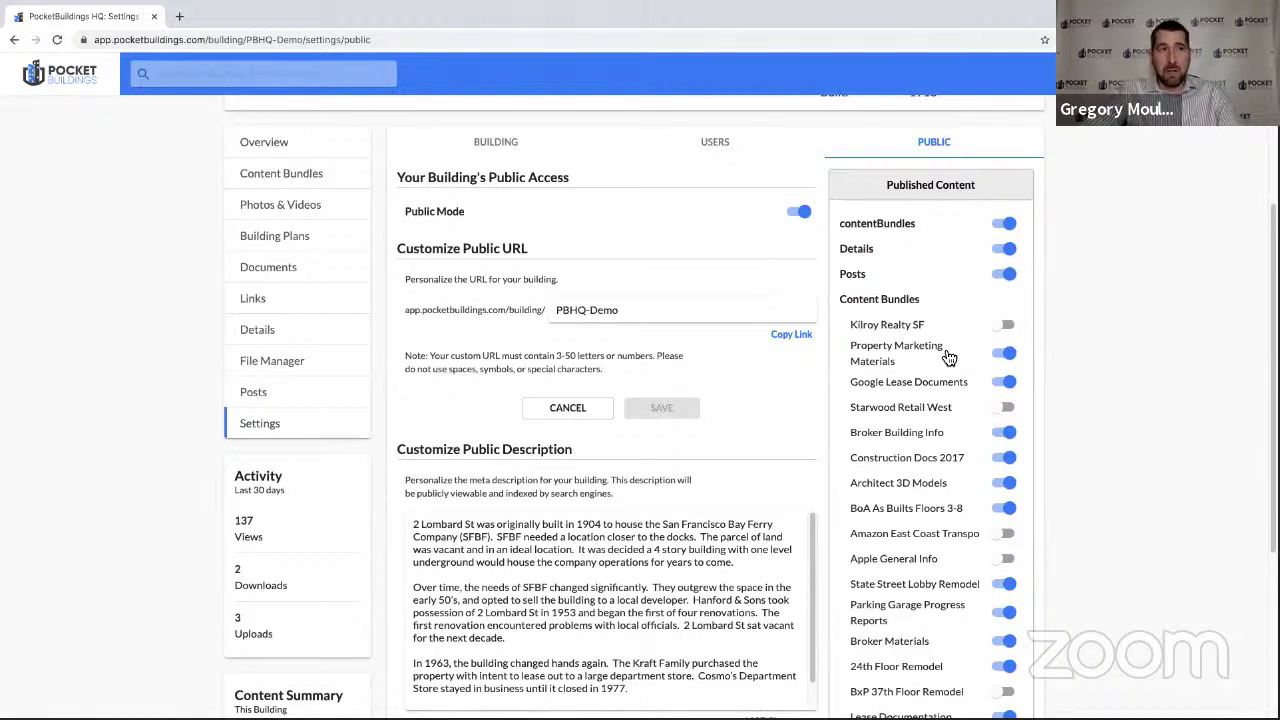
scroll(932, 330, "down", 1)
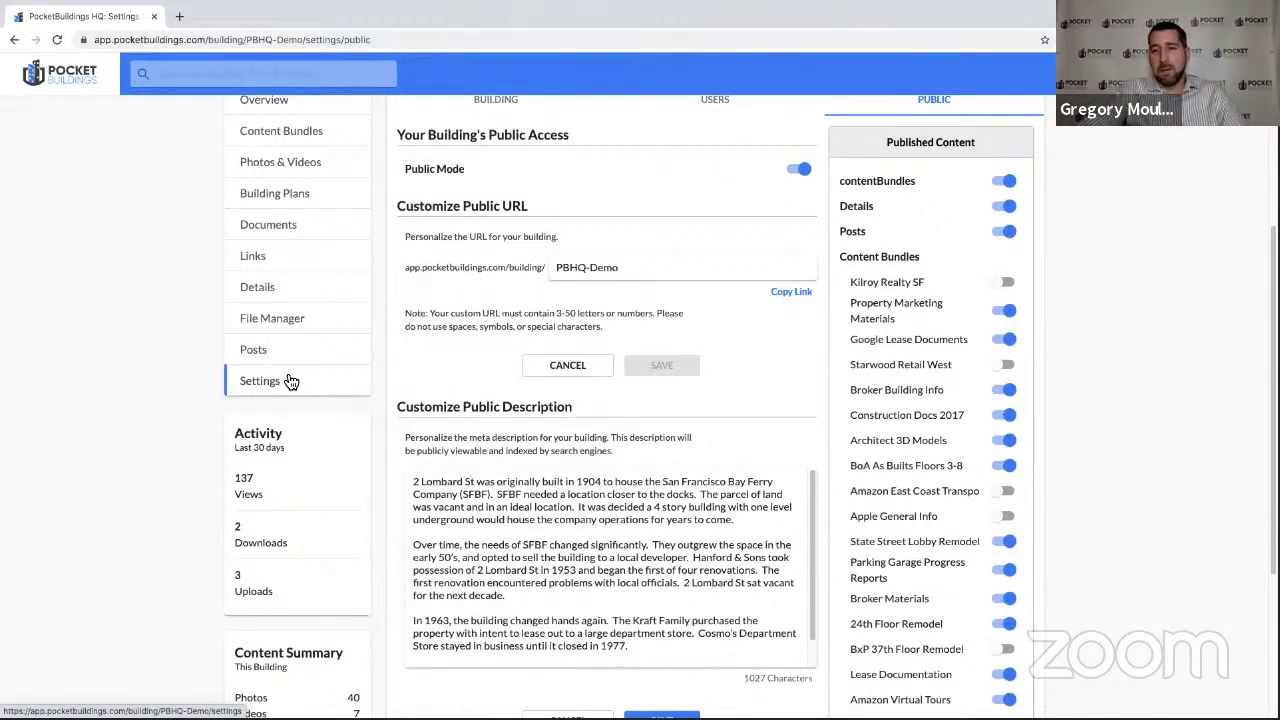
scroll(290, 381, "up", 1)
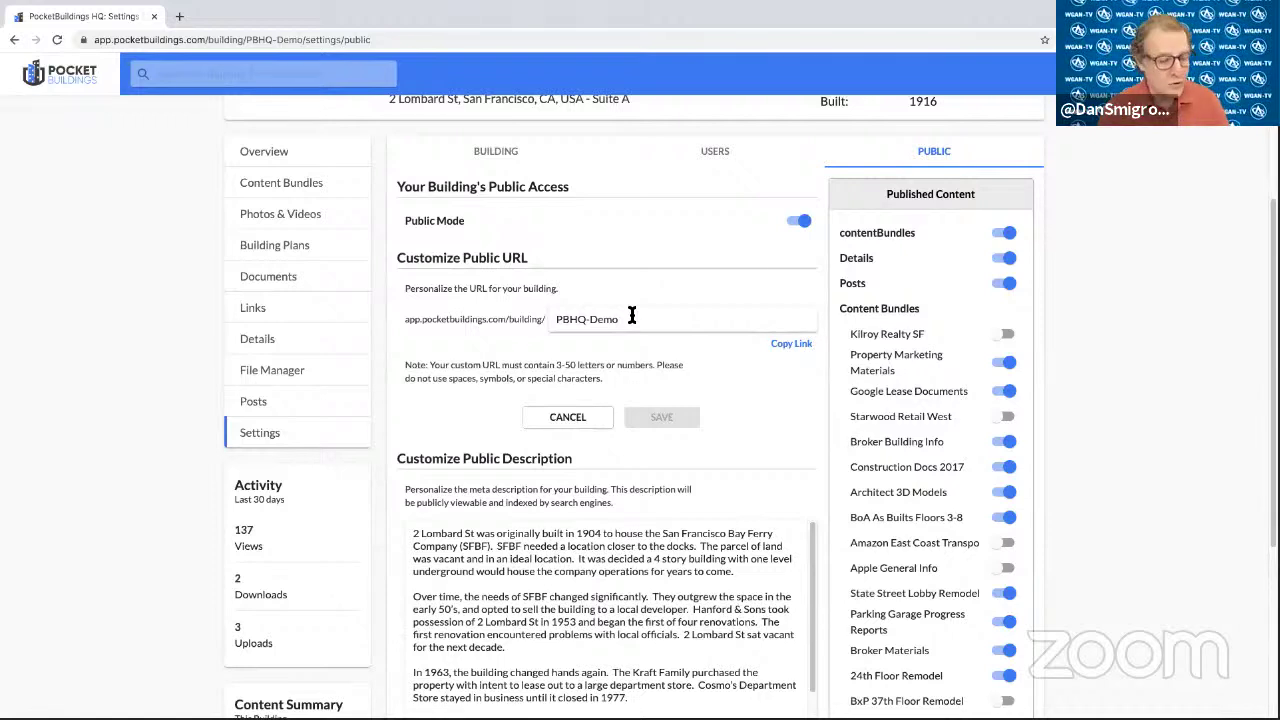
left_click(790, 343)
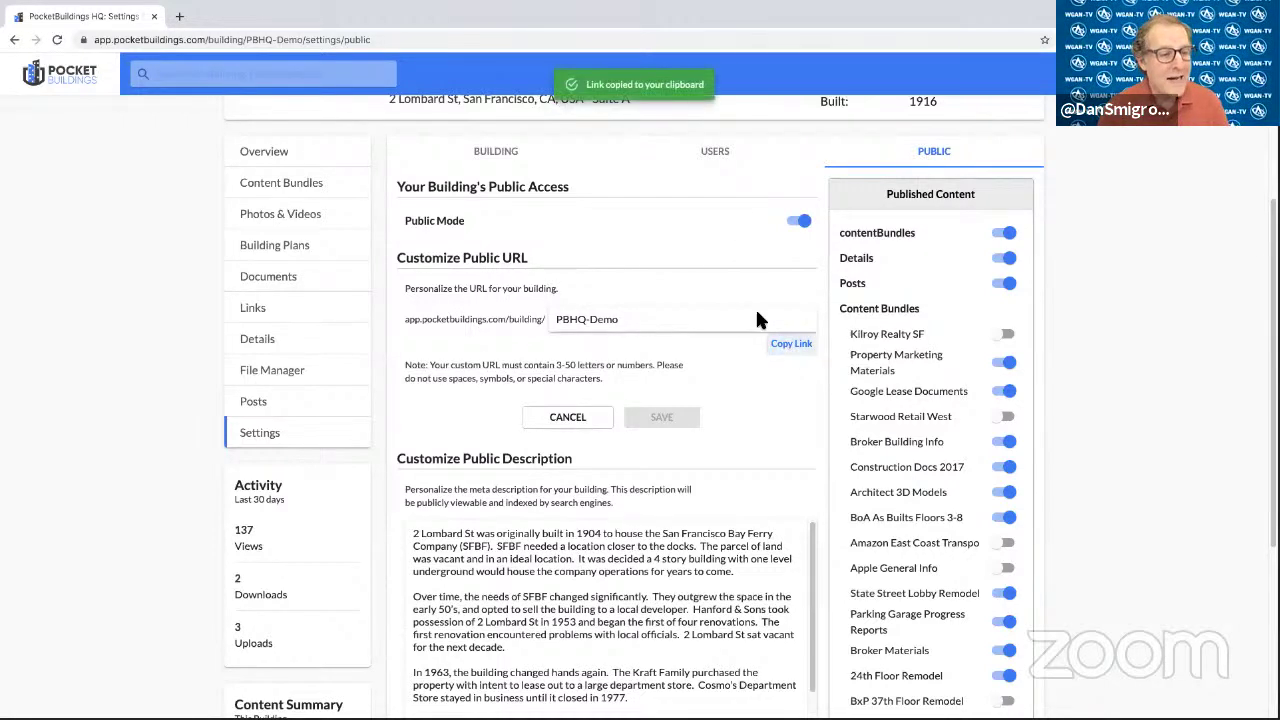
Hide the current browser, switch to Safari and show the signed-out public PocketBuildings HQ page in full screen.
mouse_move(690, 14)
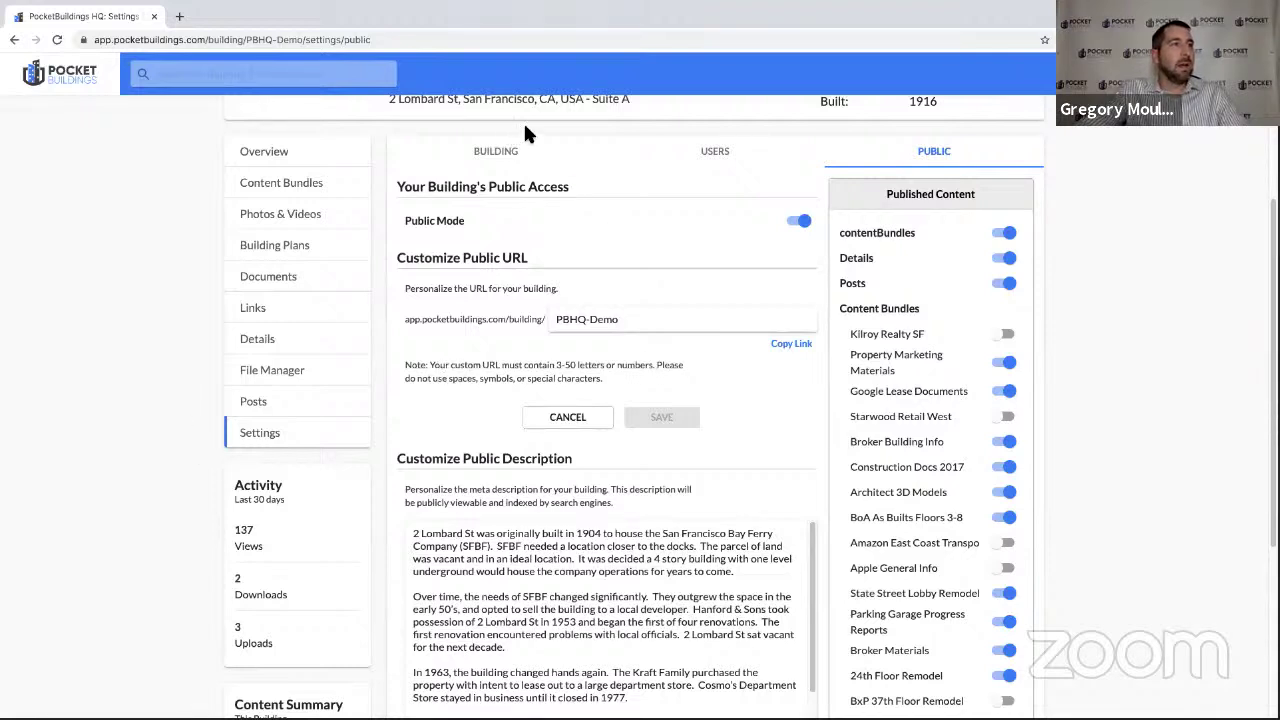
key("super+h")
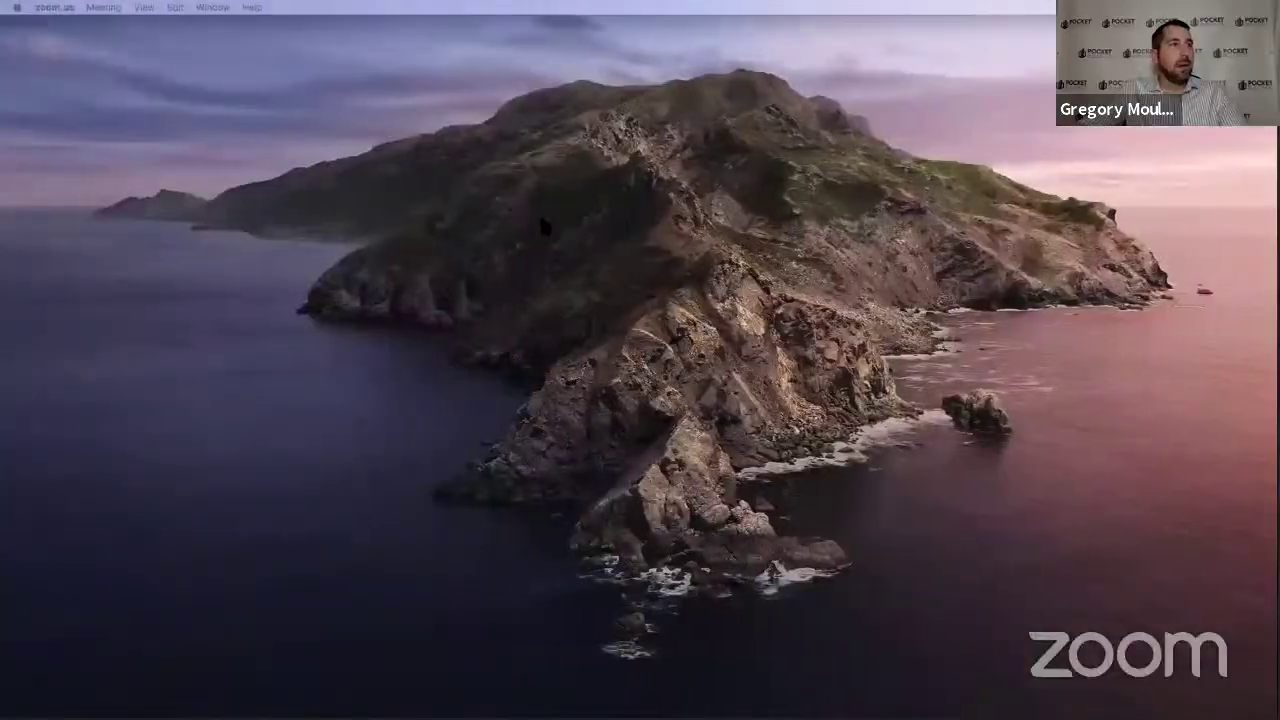
key("super+Tab")
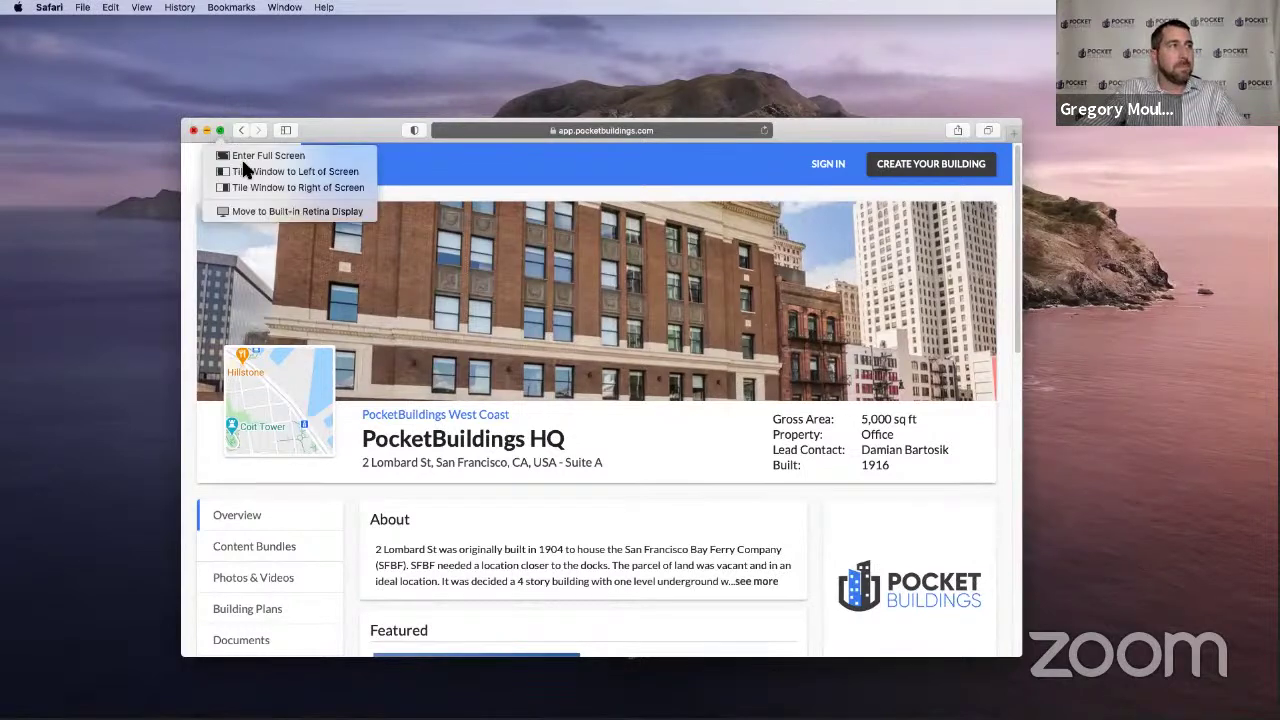
key("ctrl+super+f")
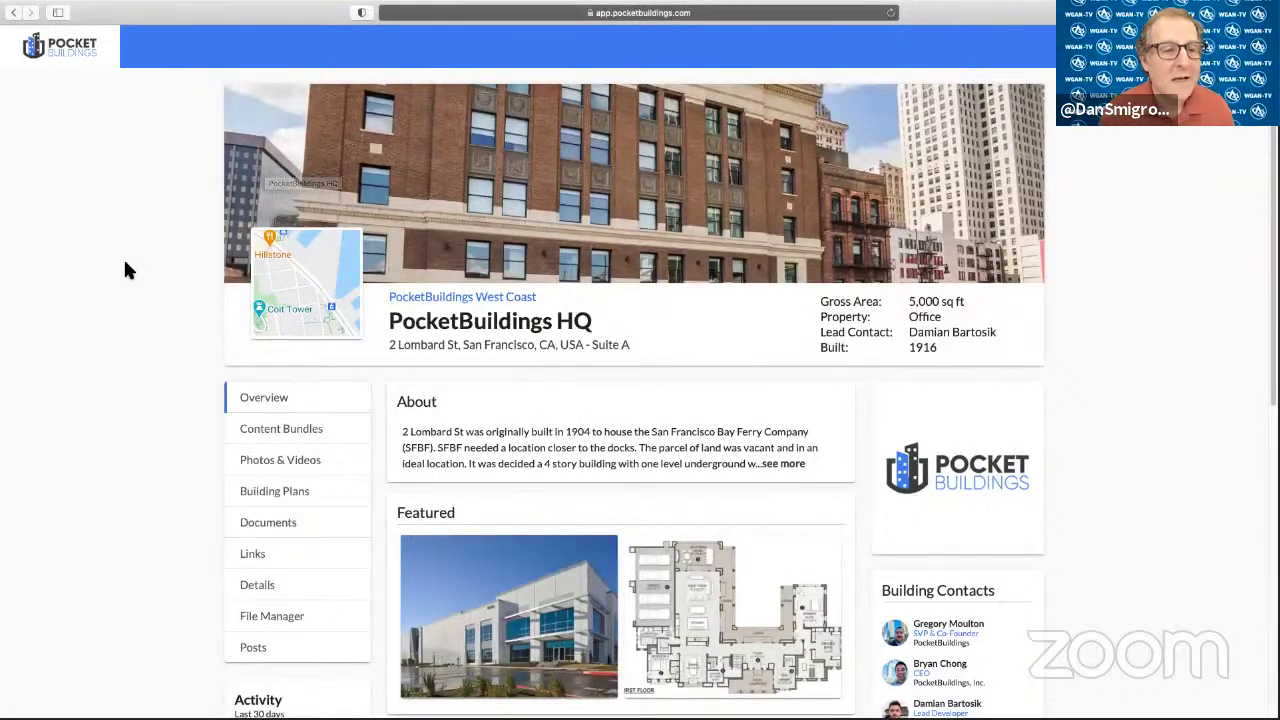
Look over the public PocketBuildings HQ overview page and reveal its full web address.
mouse_move(1036, 314)
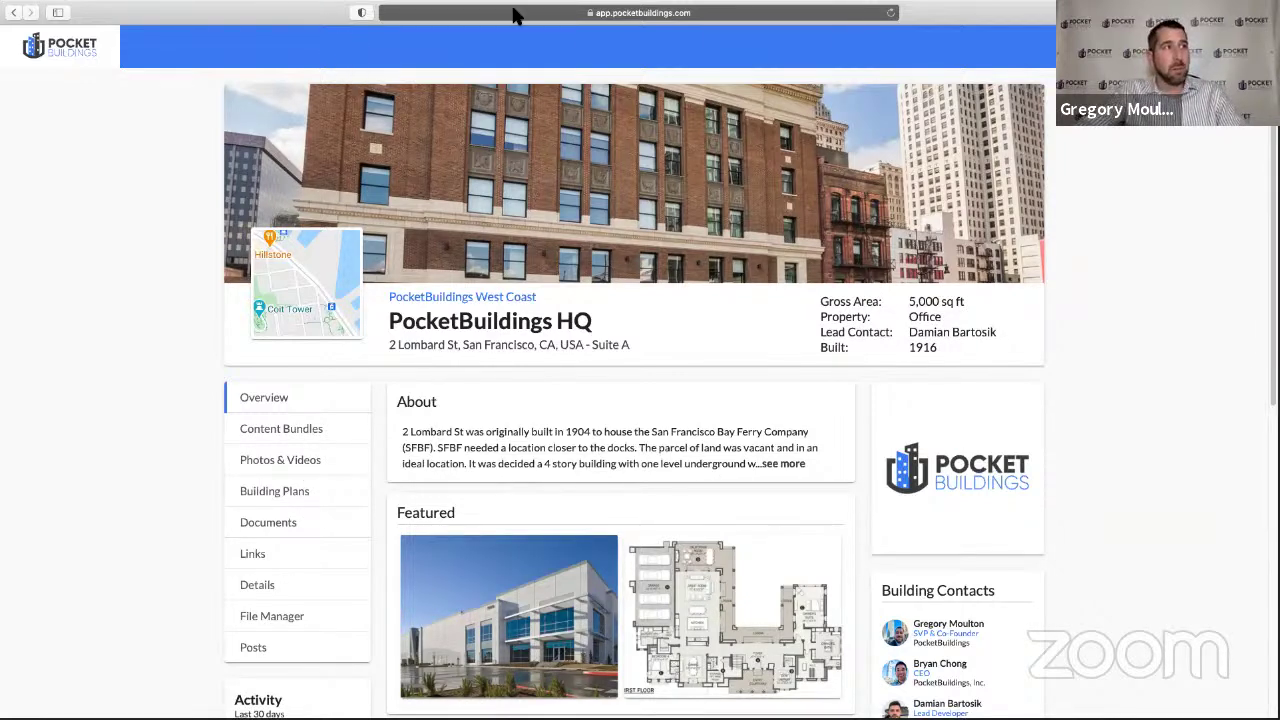
scroll(1117, 583, "down", 5)
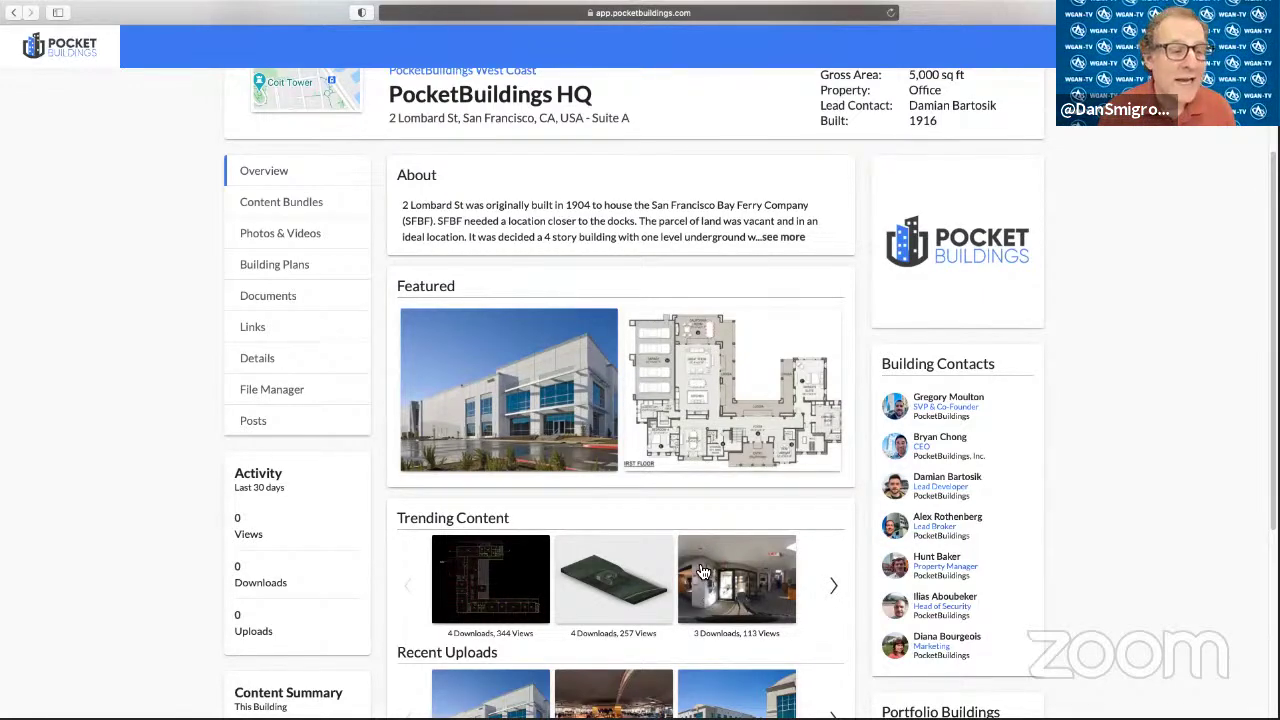
scroll(620, 352, "up", 5)
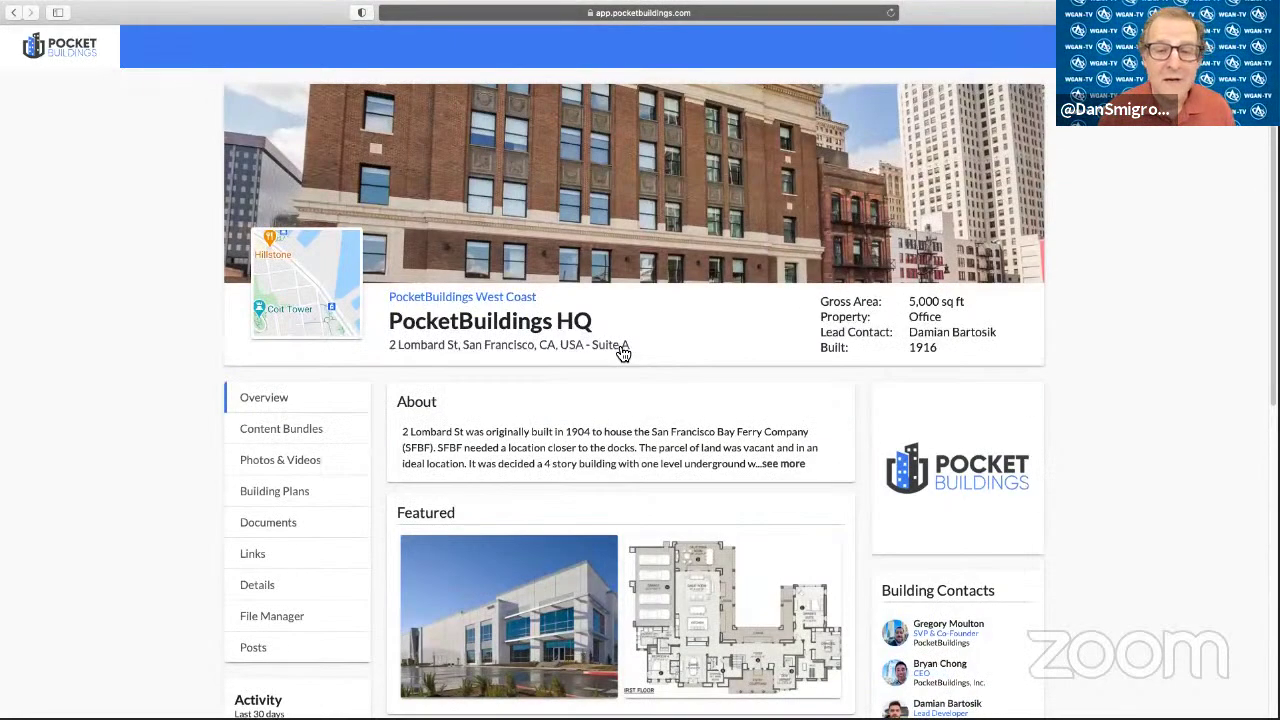
left_click(484, 13)
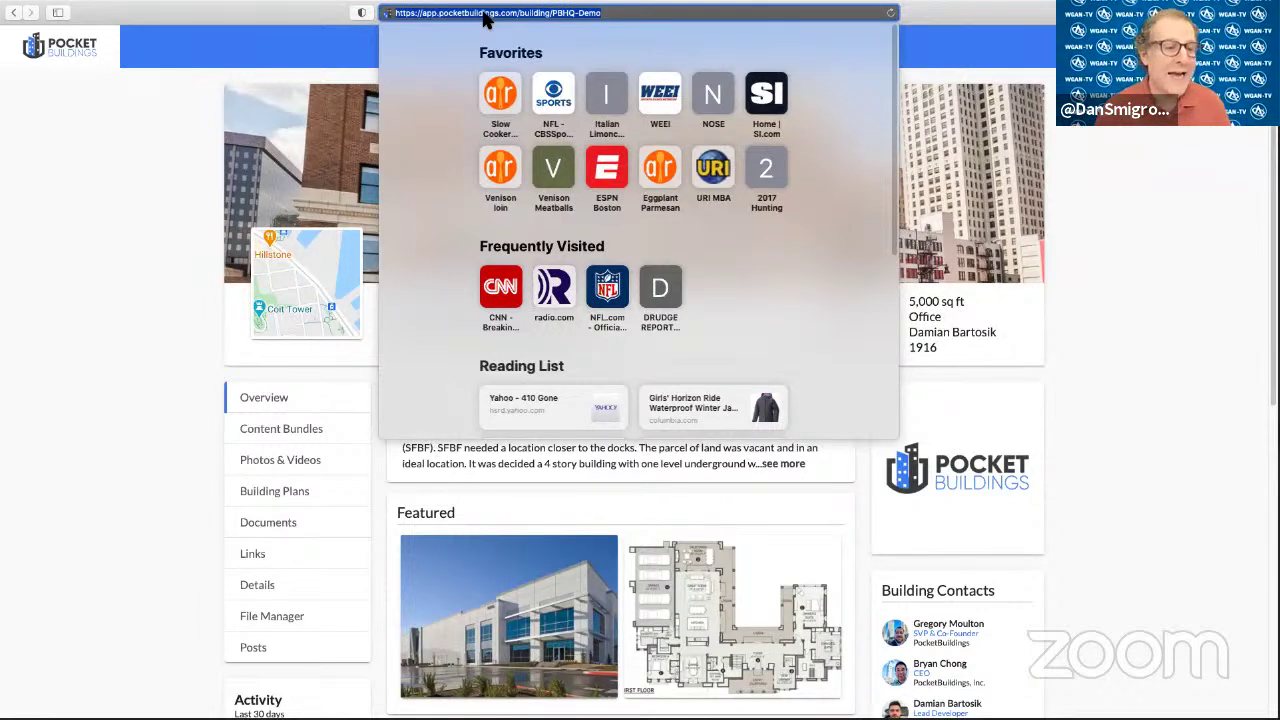
left_click(1020, 20)
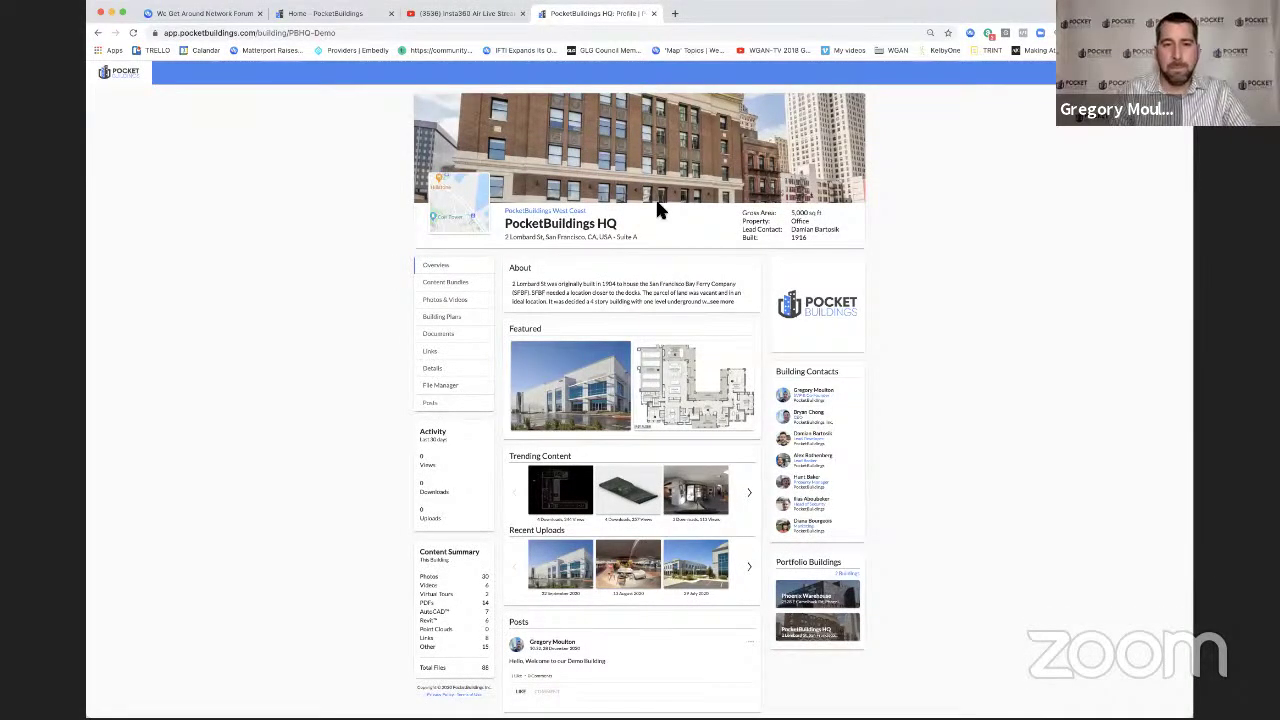
Examine the public PocketBuildings HQ page in the other Chrome window and highlight its web address.
left_click(350, 33)
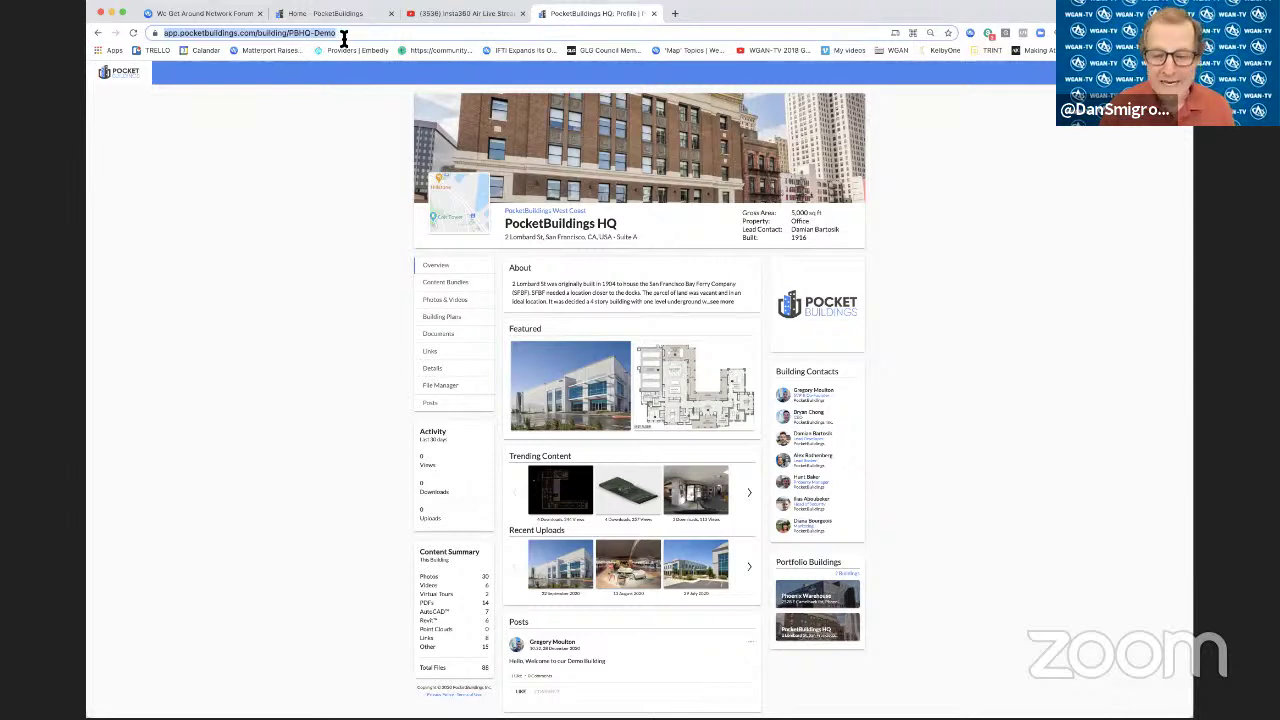
scroll(386, 206, "down", 1)
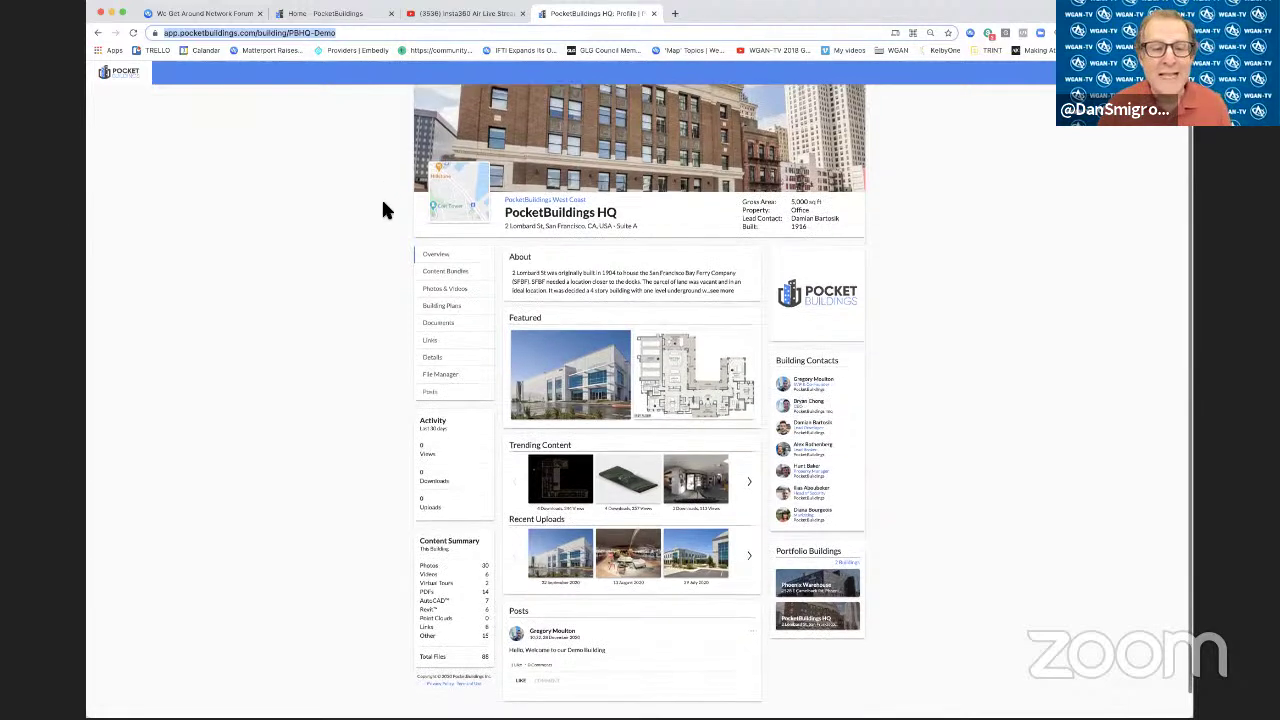
scroll(525, 262, "up", 1)
scroll(467, 447, "down", 2)
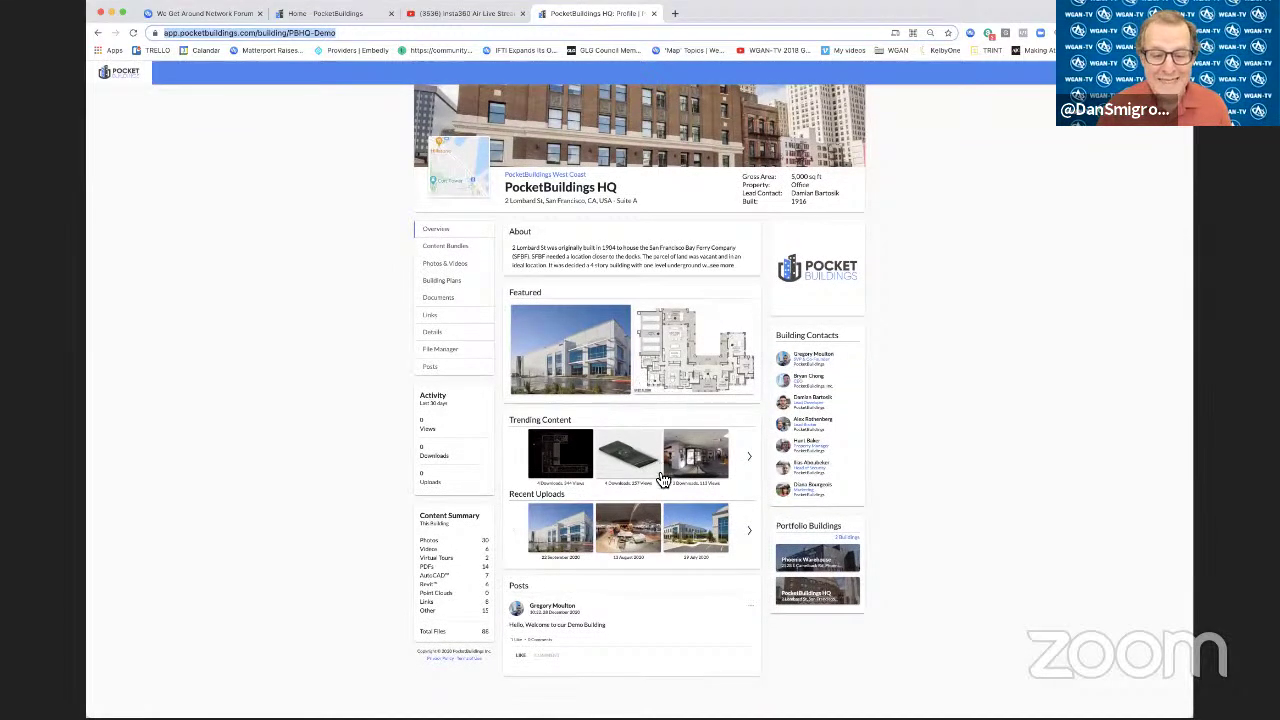
scroll(663, 475, "up", 1)
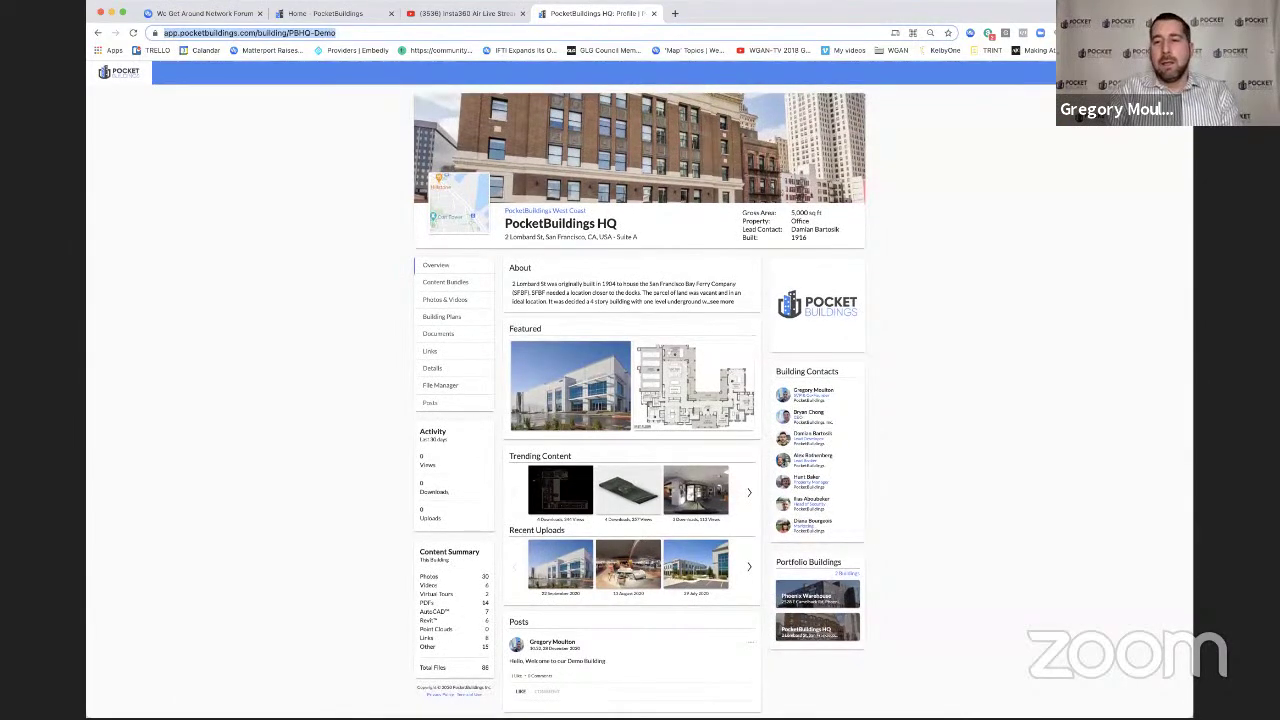
left_click(588, 32)
key("super+a")
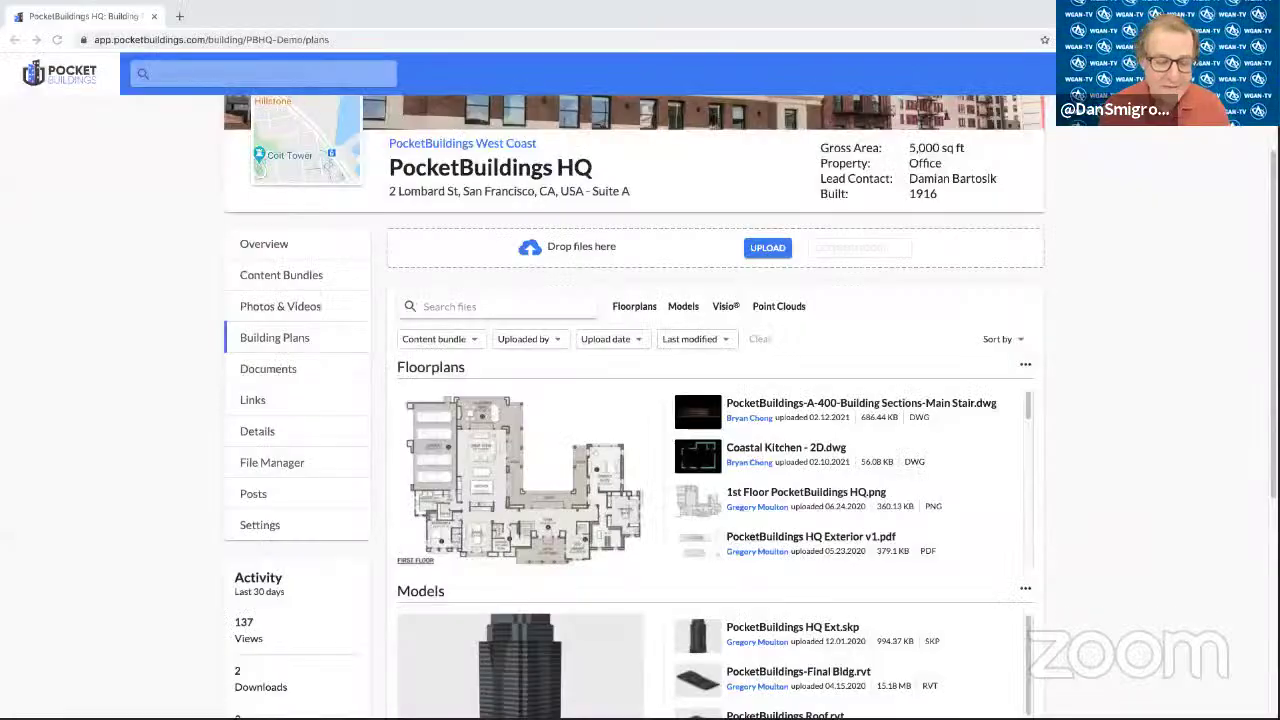
Browse the list of floorplan files in the building plans of PocketBuildings HQ.
scroll(1183, 300, "down", 1)
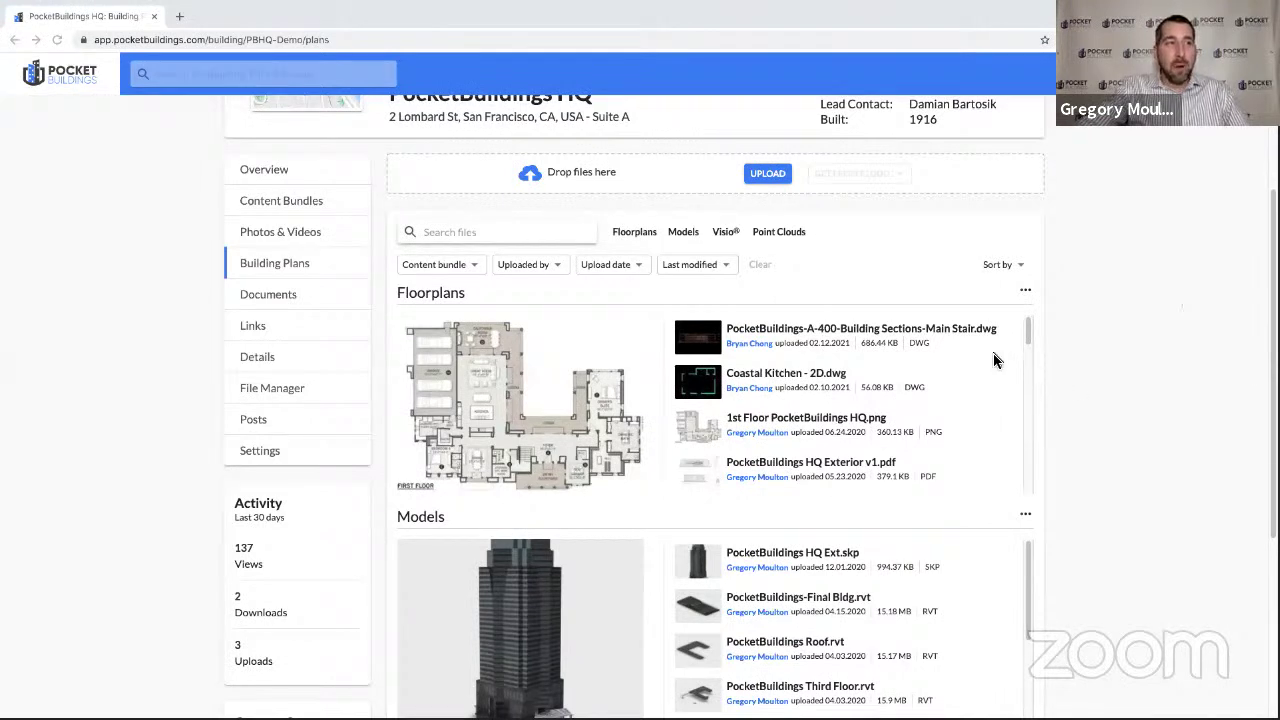
scroll(995, 355, "down", 5)
scroll(995, 355, "up", 1)
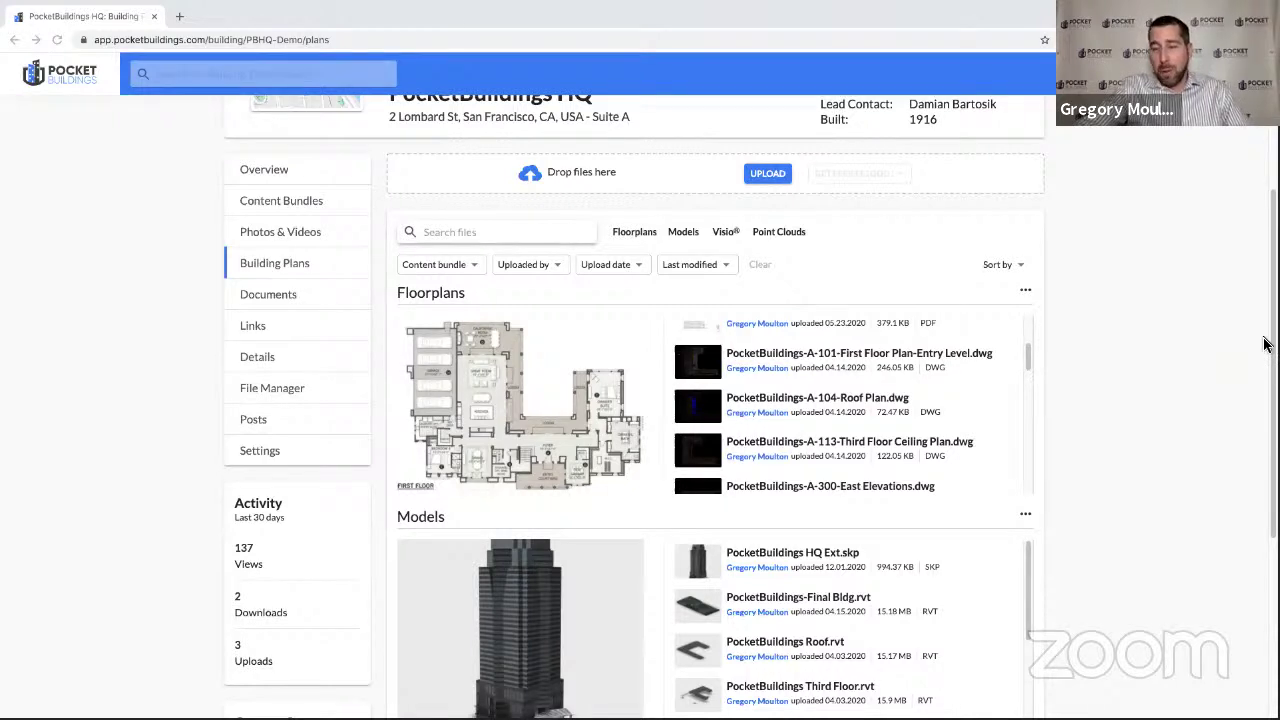
scroll(704, 370, "down", 1)
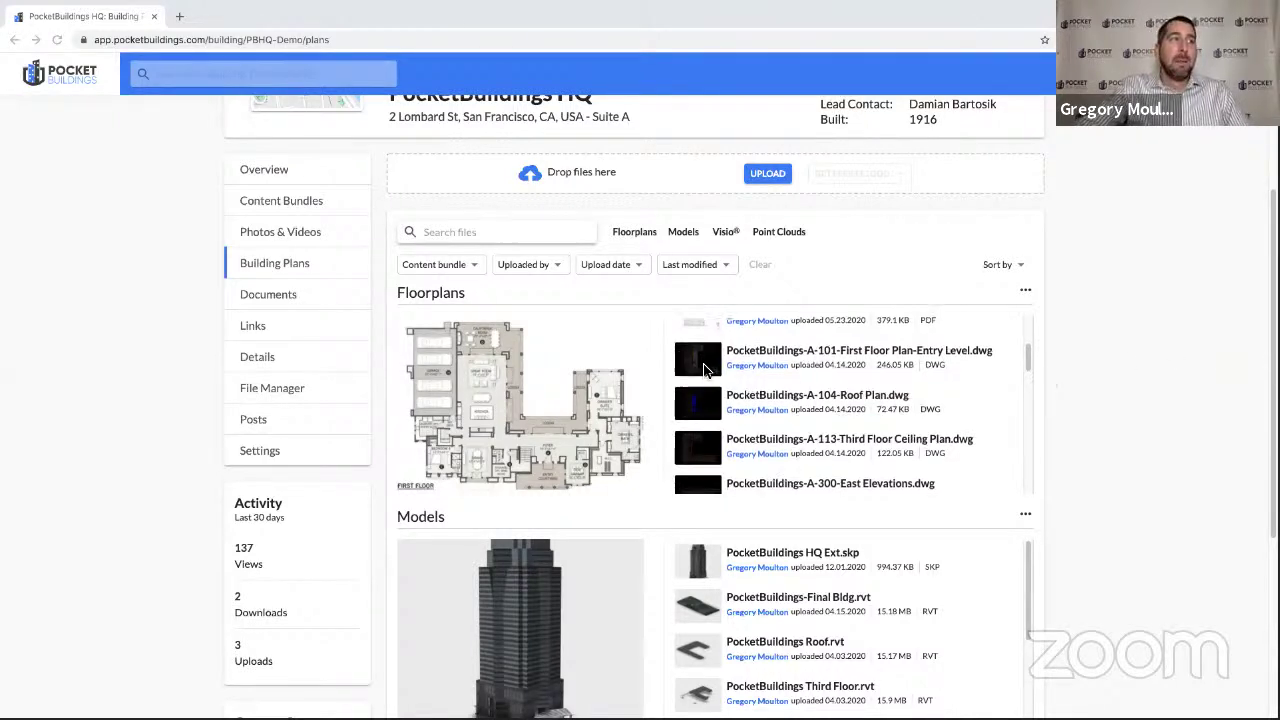
scroll(704, 375, "down", 1)
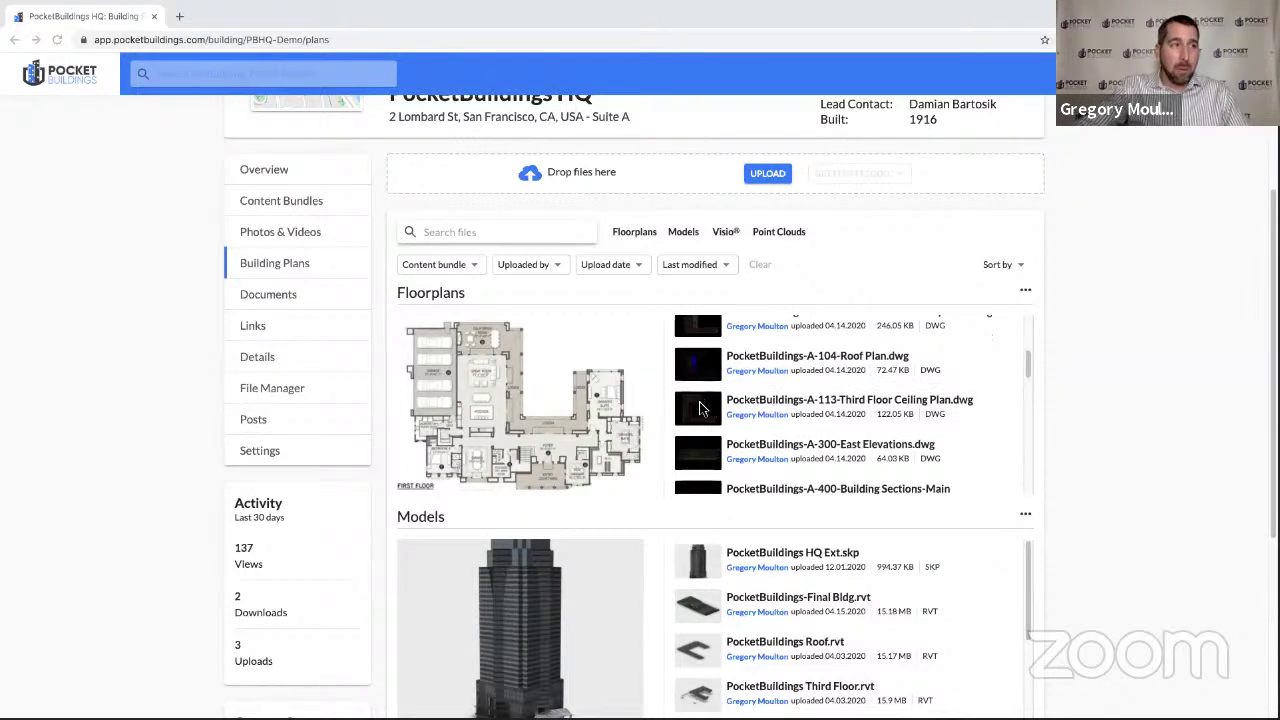
scroll(700, 410, "down", 2)
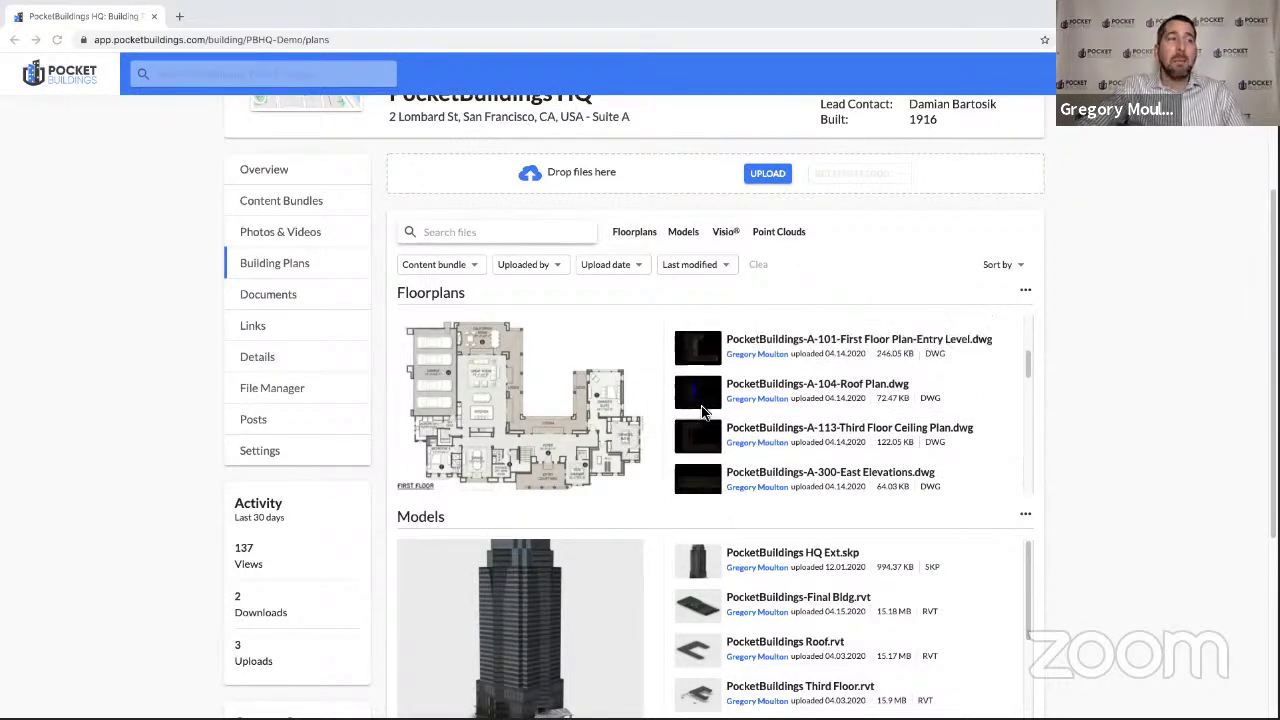
Preview the Building Sections-Main Stair, Coastal Kitchen - 2D and First Floor Plan-Entry Level DWG drawings in the floorplans.
mouse_move(707, 347)
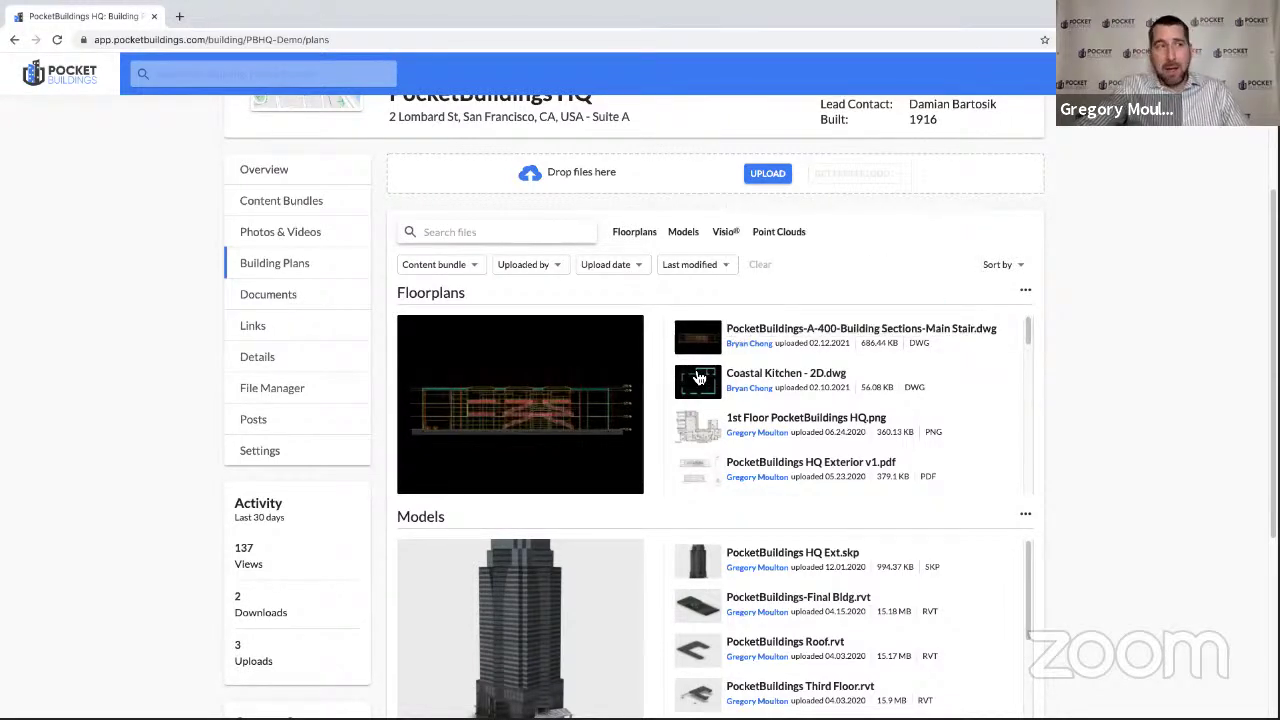
mouse_move(700, 378)
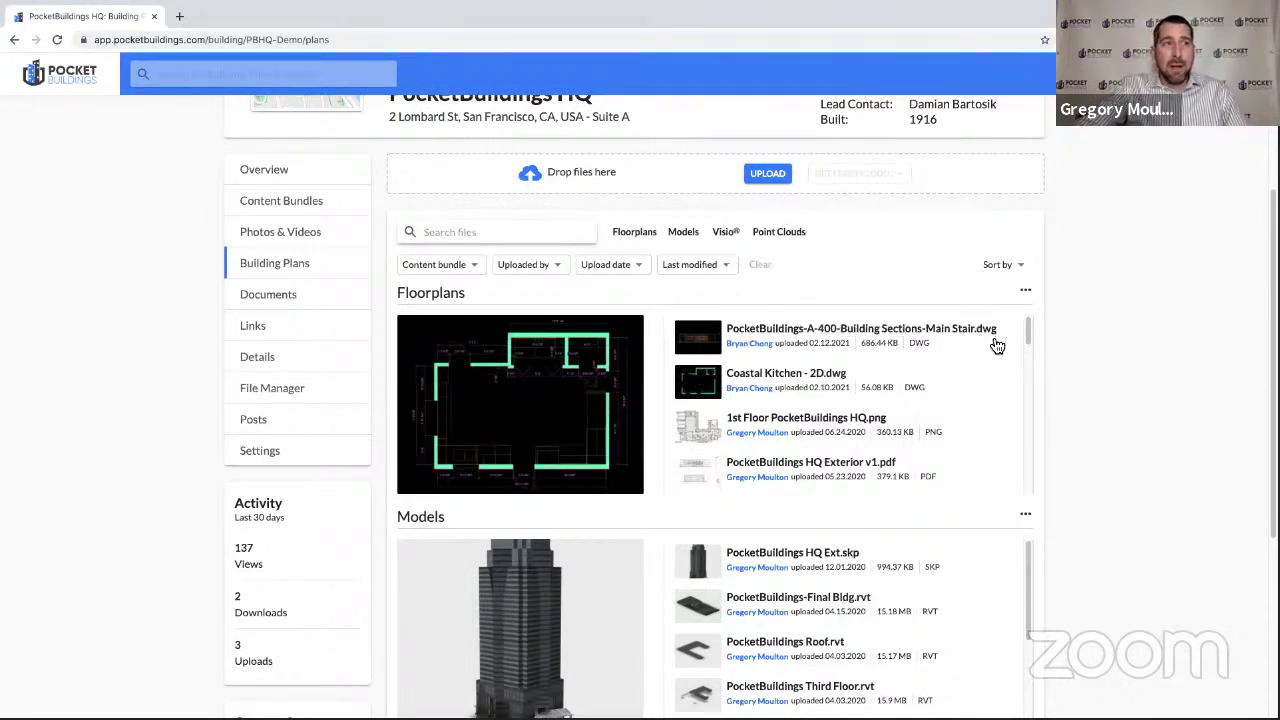
mouse_move(997, 345)
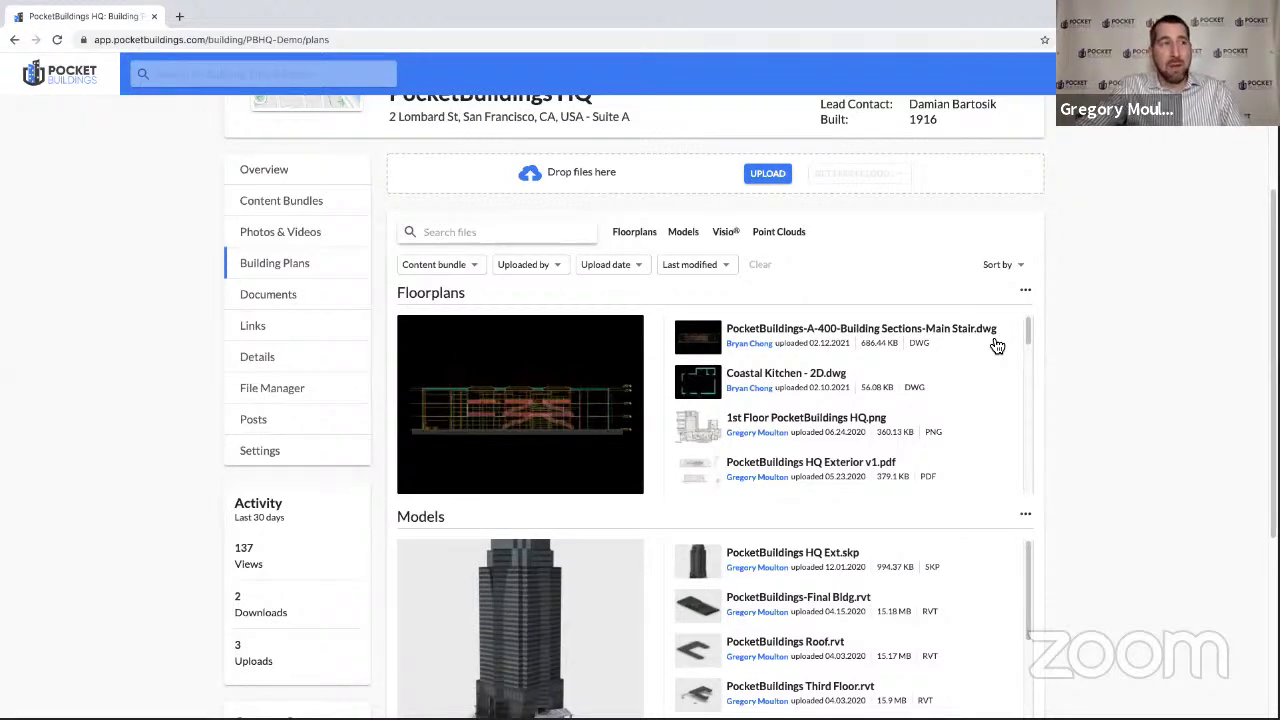
left_click(710, 390)
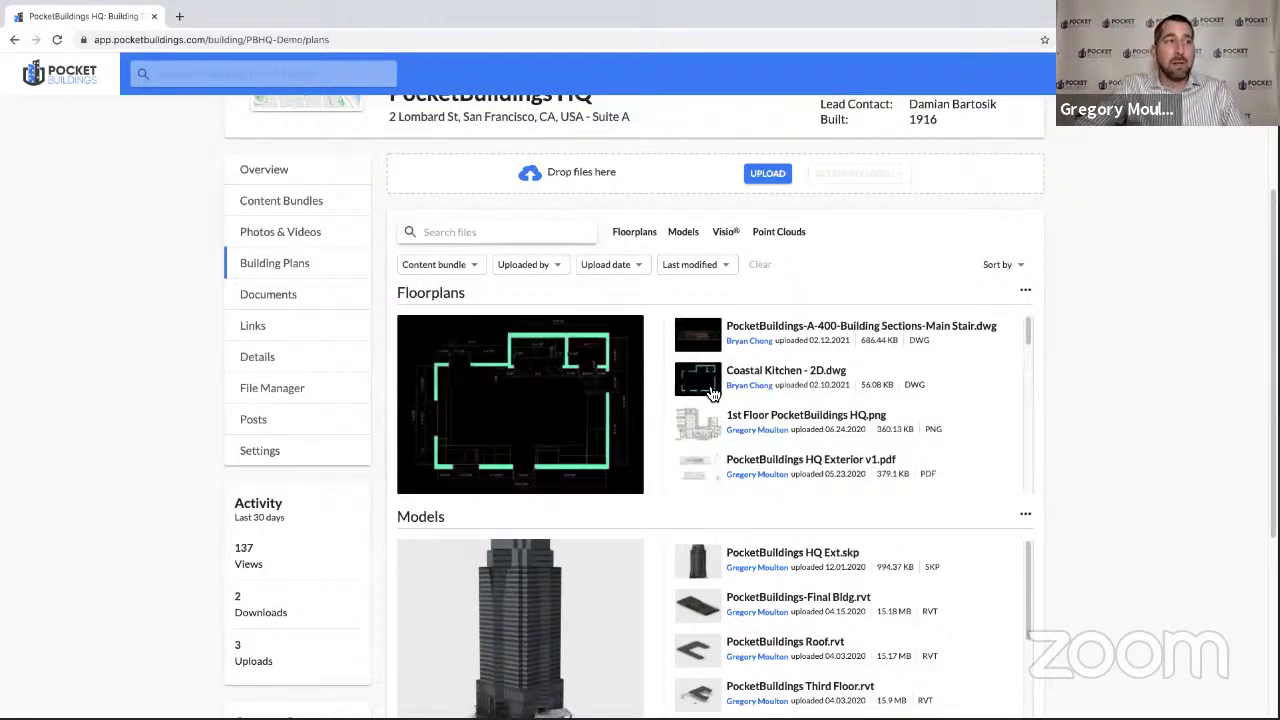
scroll(710, 390, "down", 1)
scroll(712, 390, "down", 1)
left_click(707, 428)
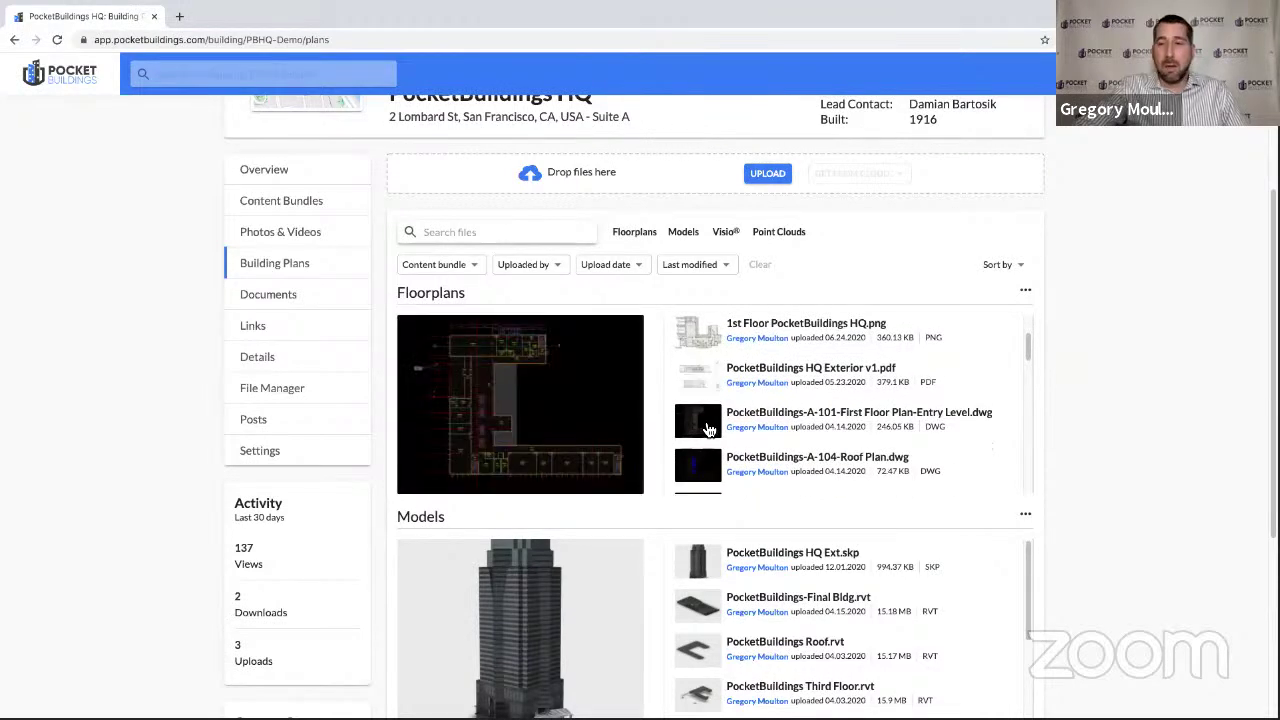
Preview the PocketBuildings-A-104-Roof Plan drawing and open PocketBuildings-A-101-First Floor Plan-Entry Level.dwg in the full viewer.
scroll(707, 428, "down", 2)
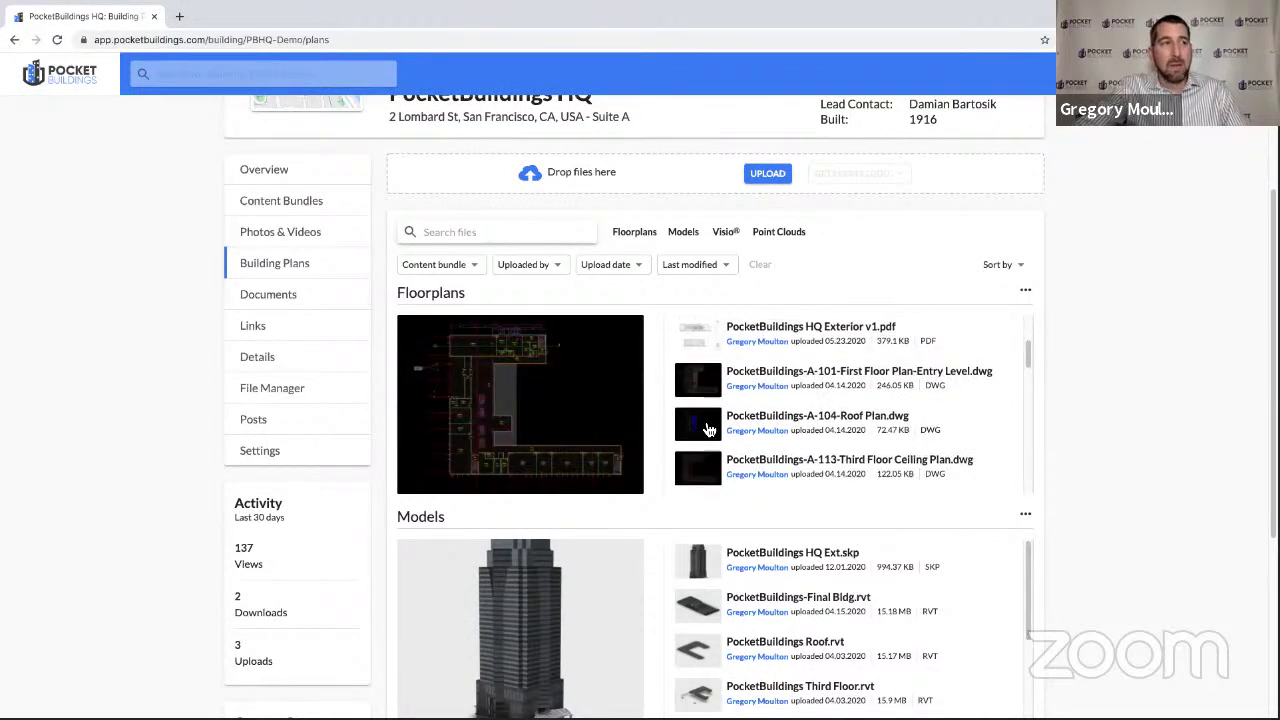
left_click(707, 428)
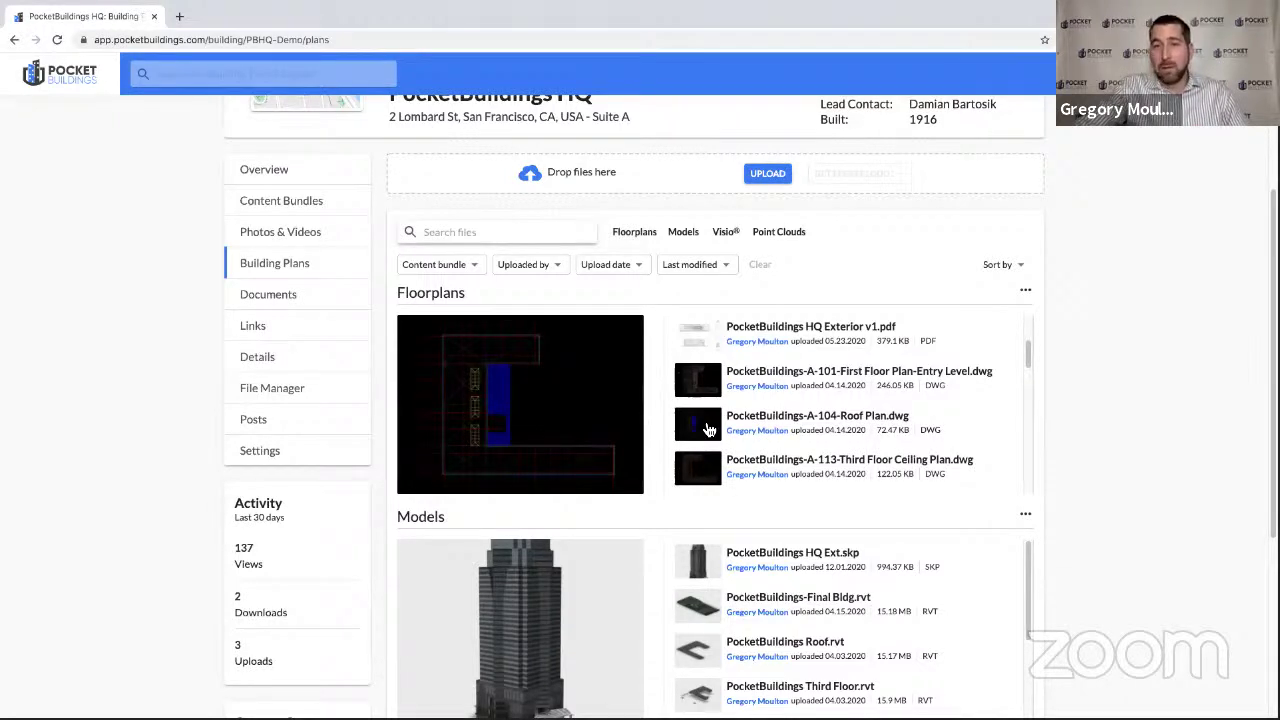
left_click(705, 385)
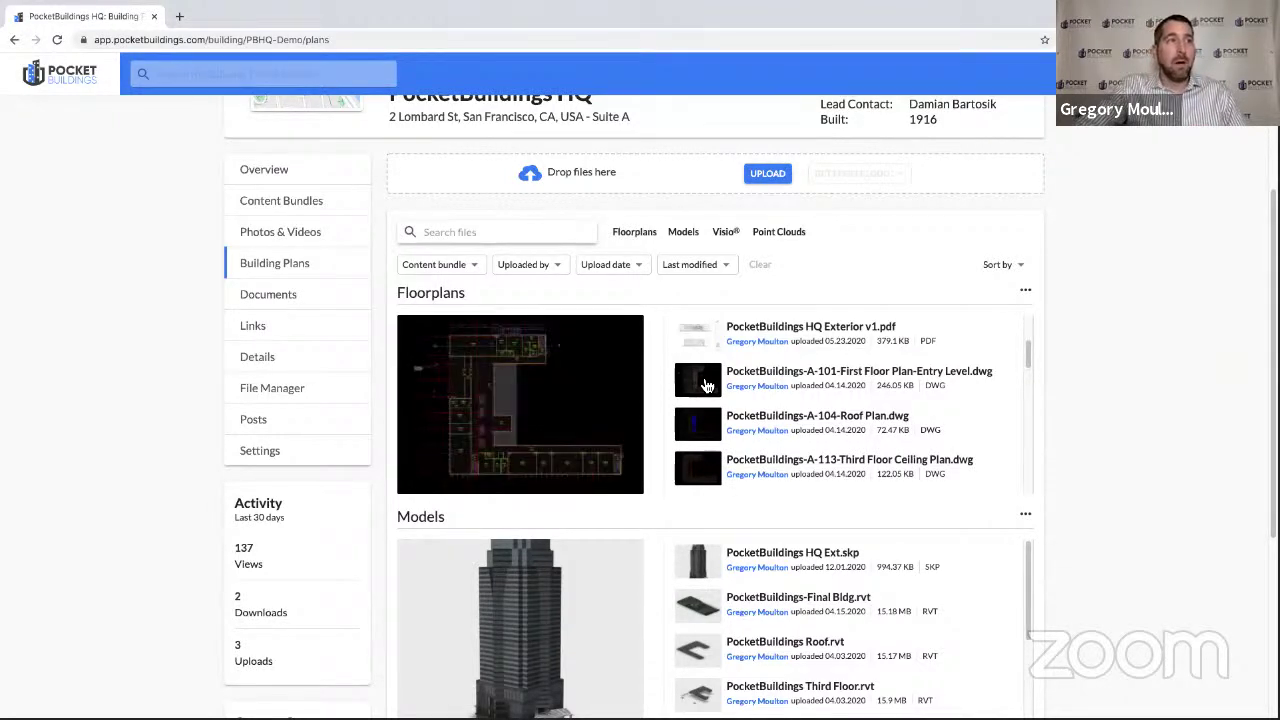
left_click(705, 385)
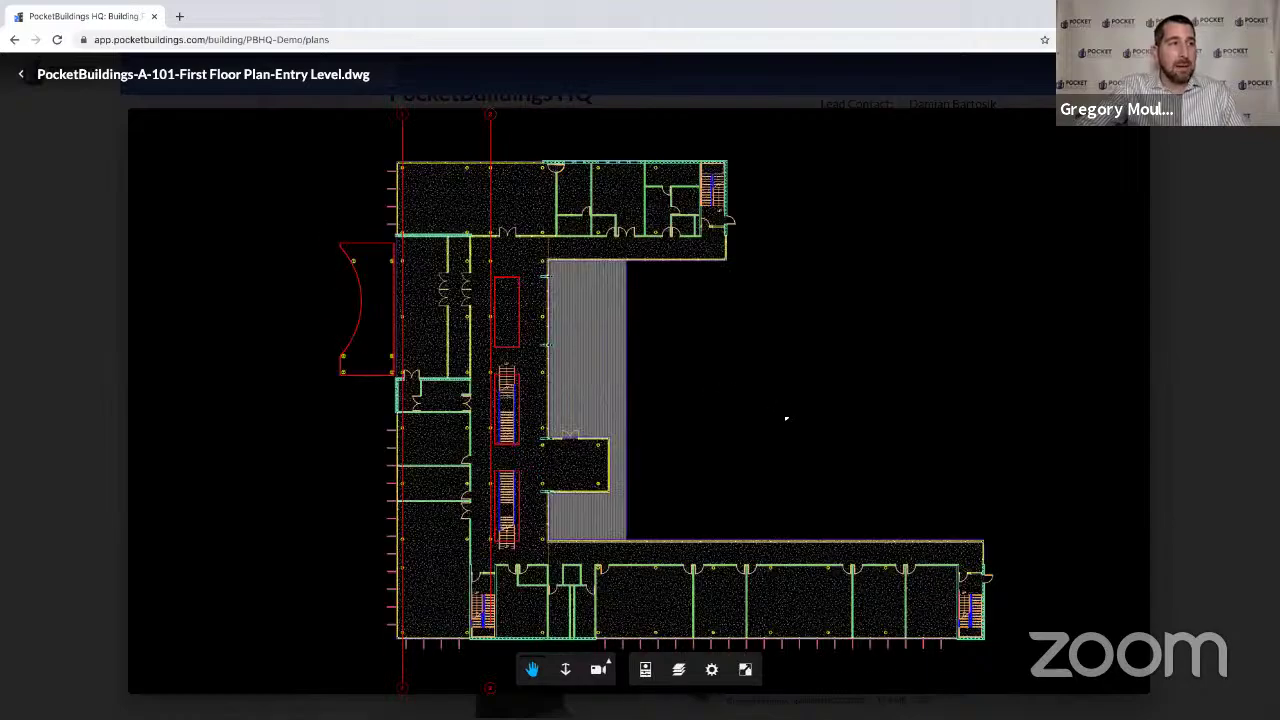
Measure the length of the corridor-side wall of Instruction room 105 and close the drawing.
left_click_drag(844, 478, 763, 352)
scroll(764, 352, "up", 5)
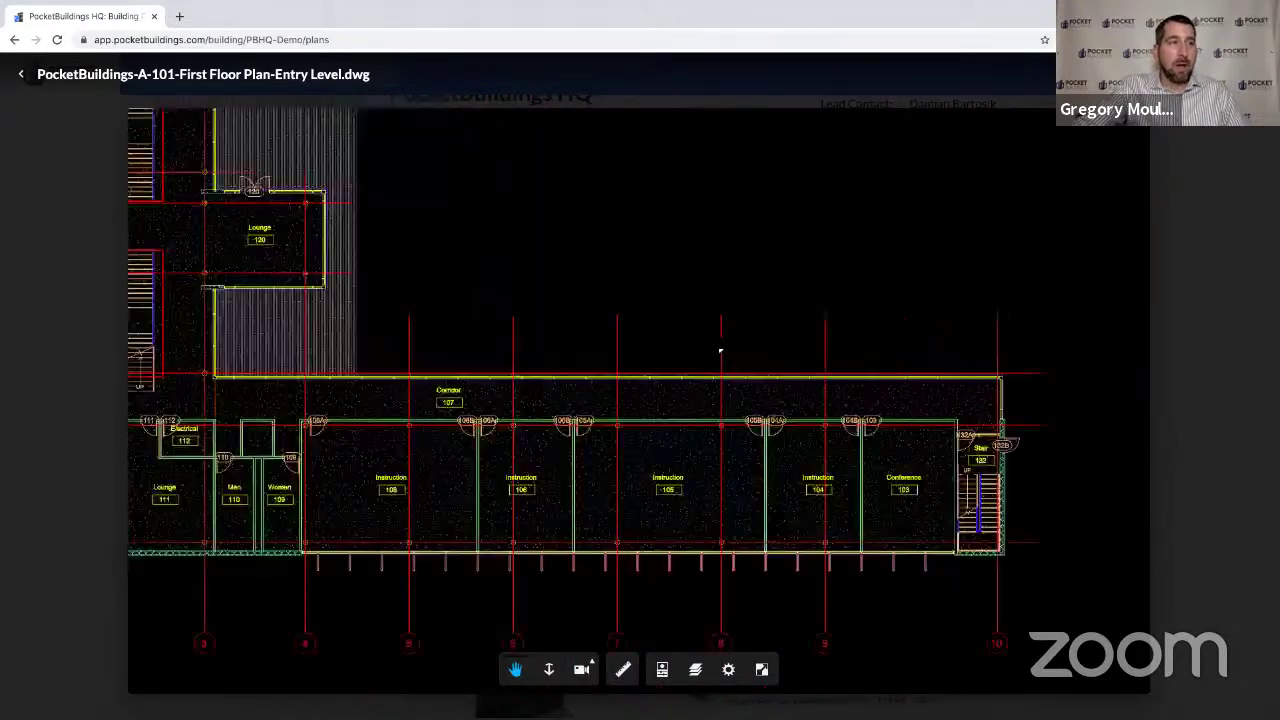
scroll(756, 311, "up", 3)
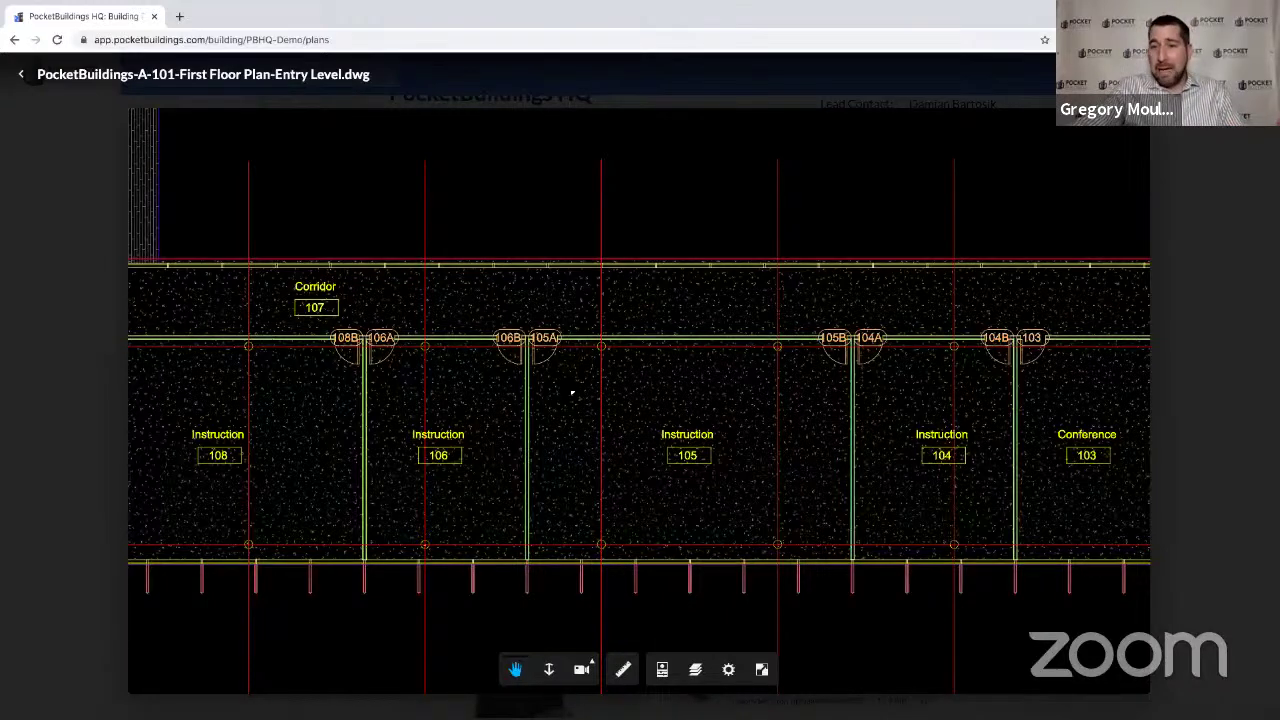
left_click(622, 669)
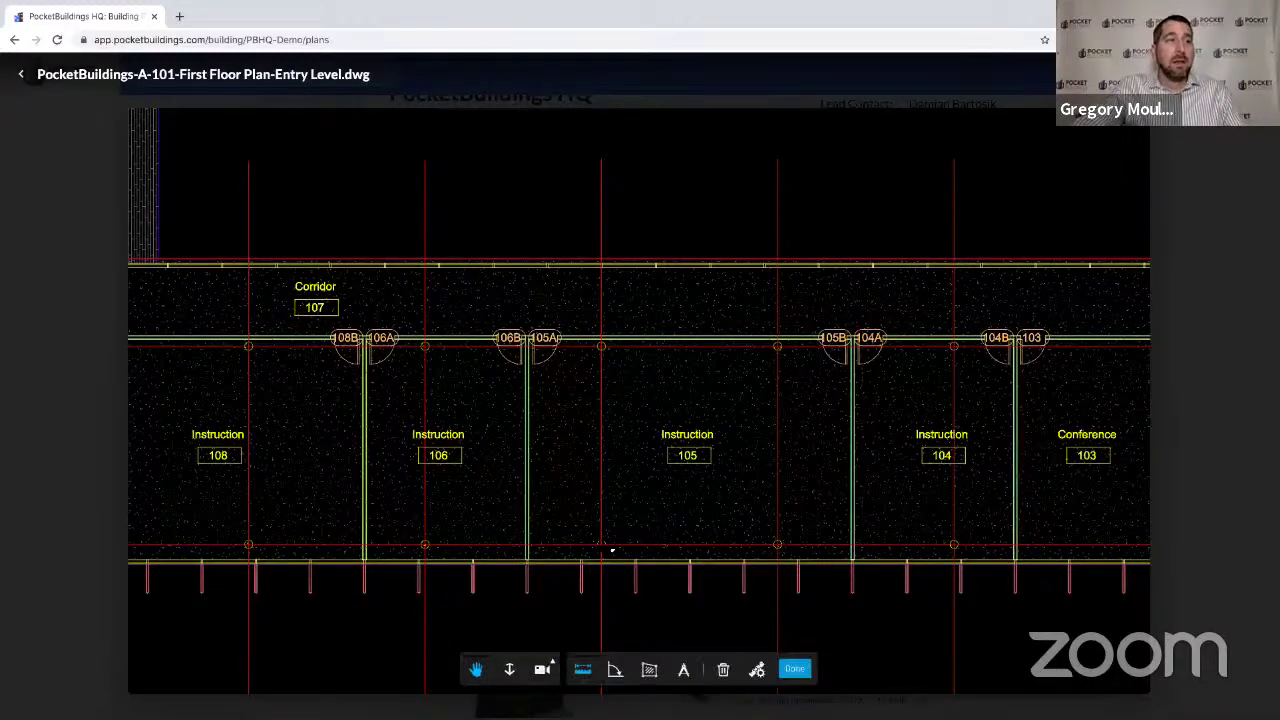
left_click(532, 337)
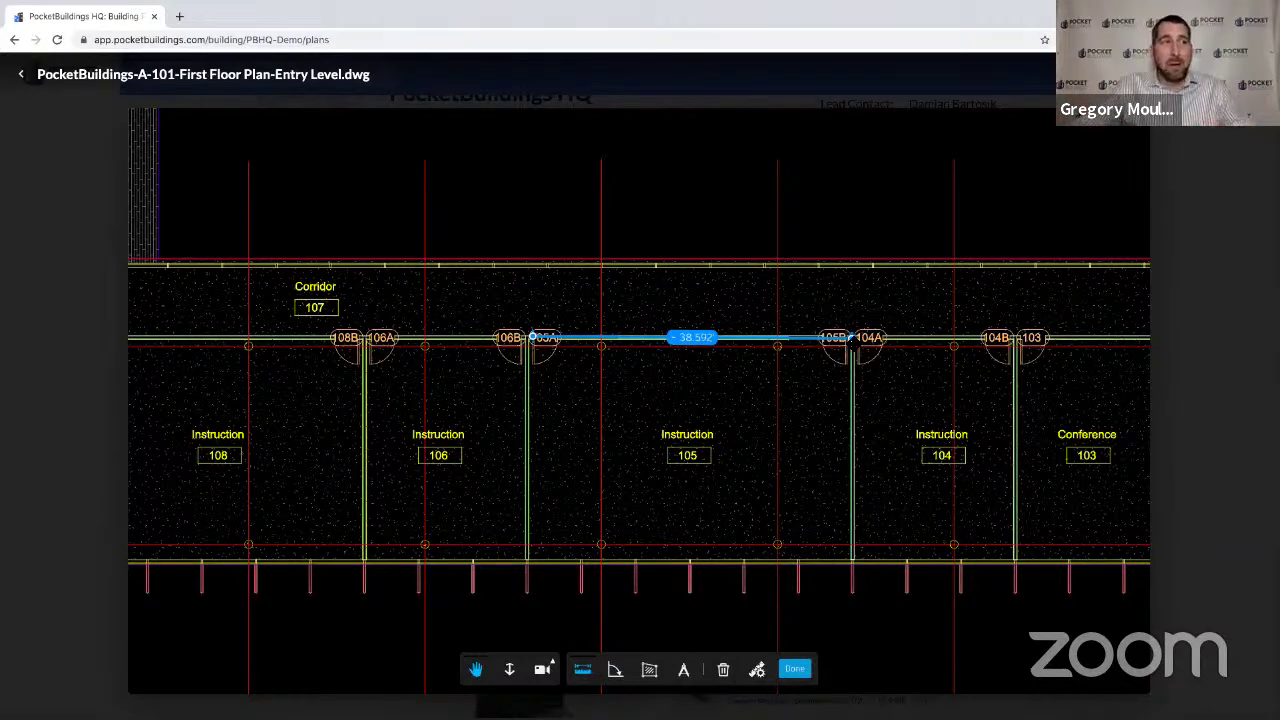
left_click(851, 338)
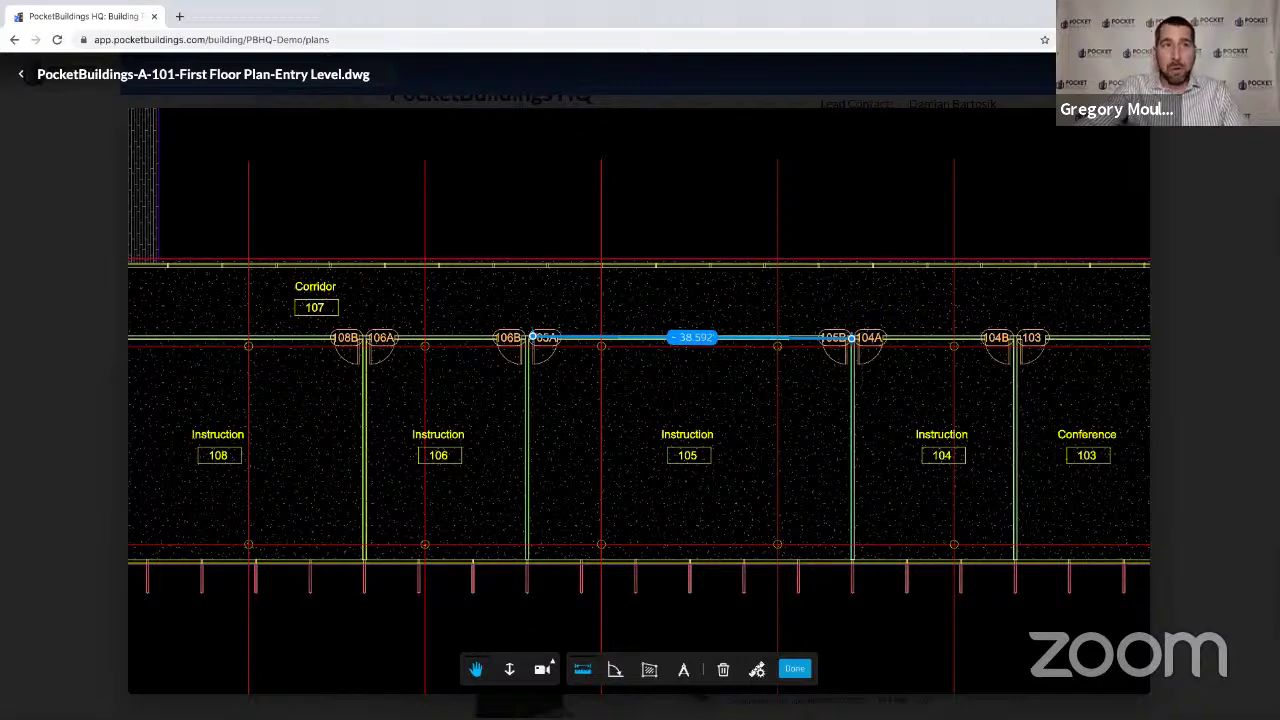
key("Escape")
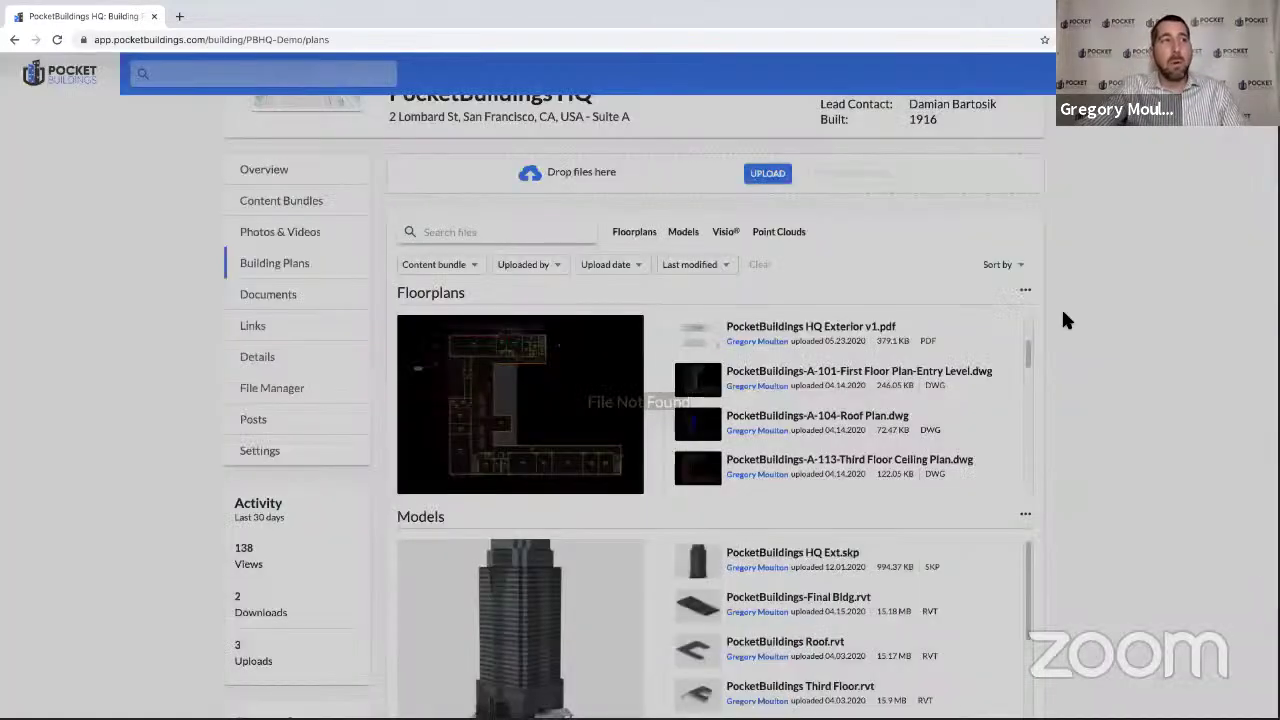
Open the PocketBuildings-Final Bldg.rvt model and examine the building's entrance side up close in 3D.
scroll(1145, 445, "down", 2)
mouse_move(755, 488)
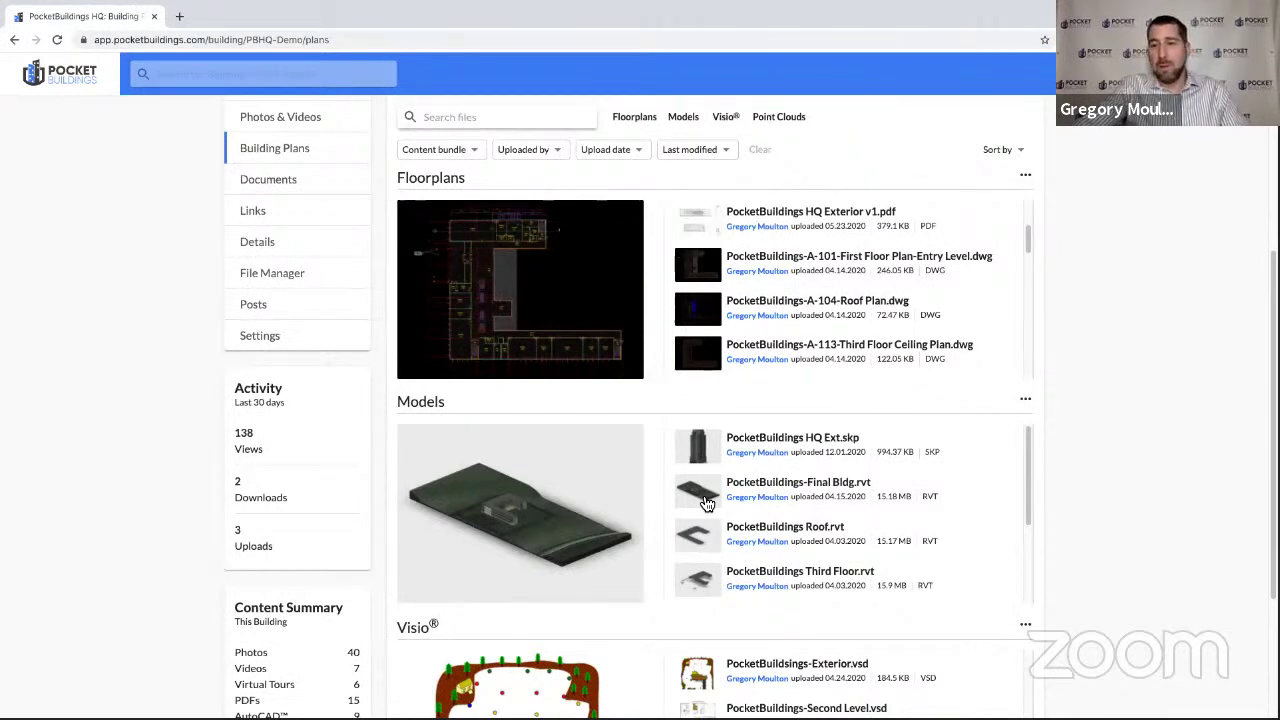
left_click(705, 499)
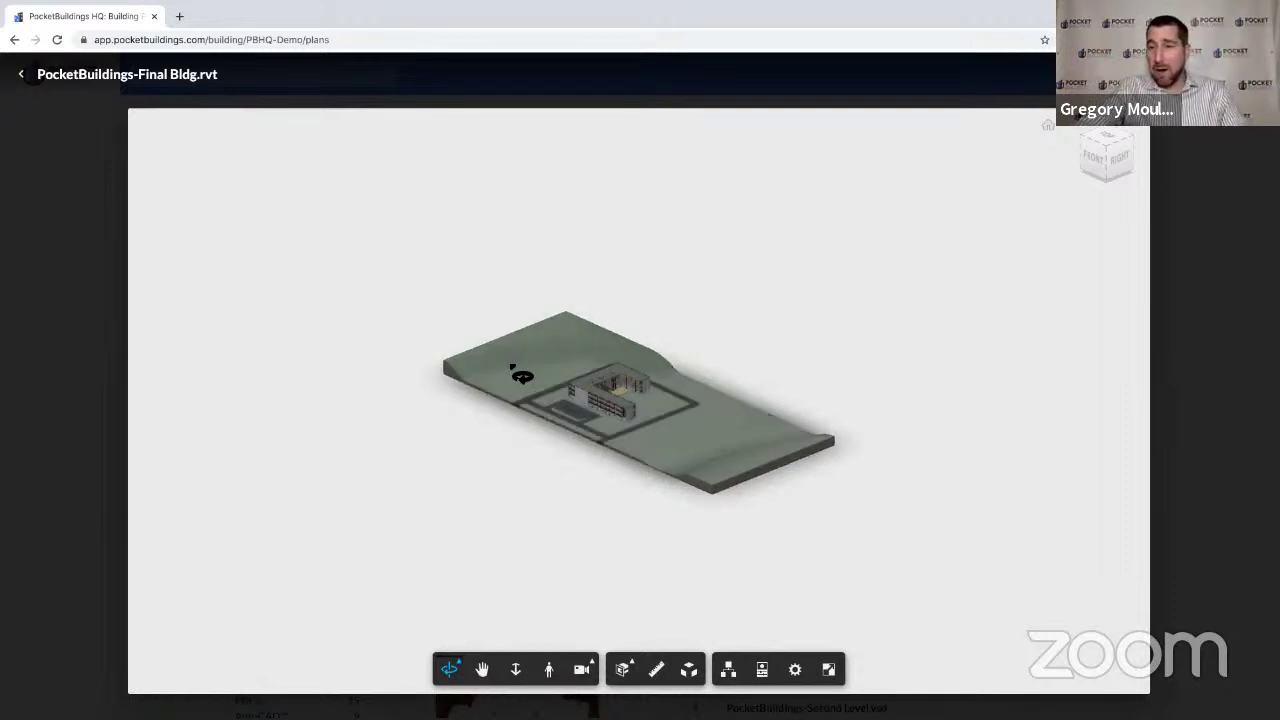
left_click_drag(509, 363, 846, 454)
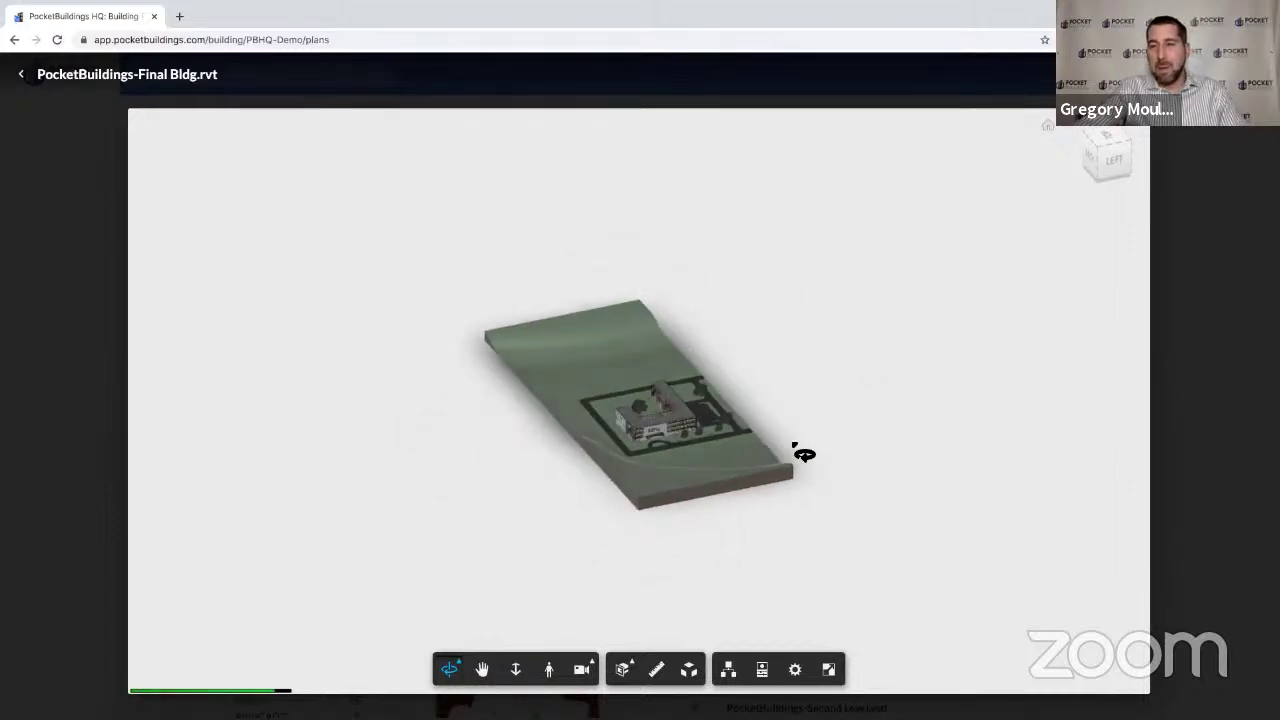
scroll(681, 491, "up", 6)
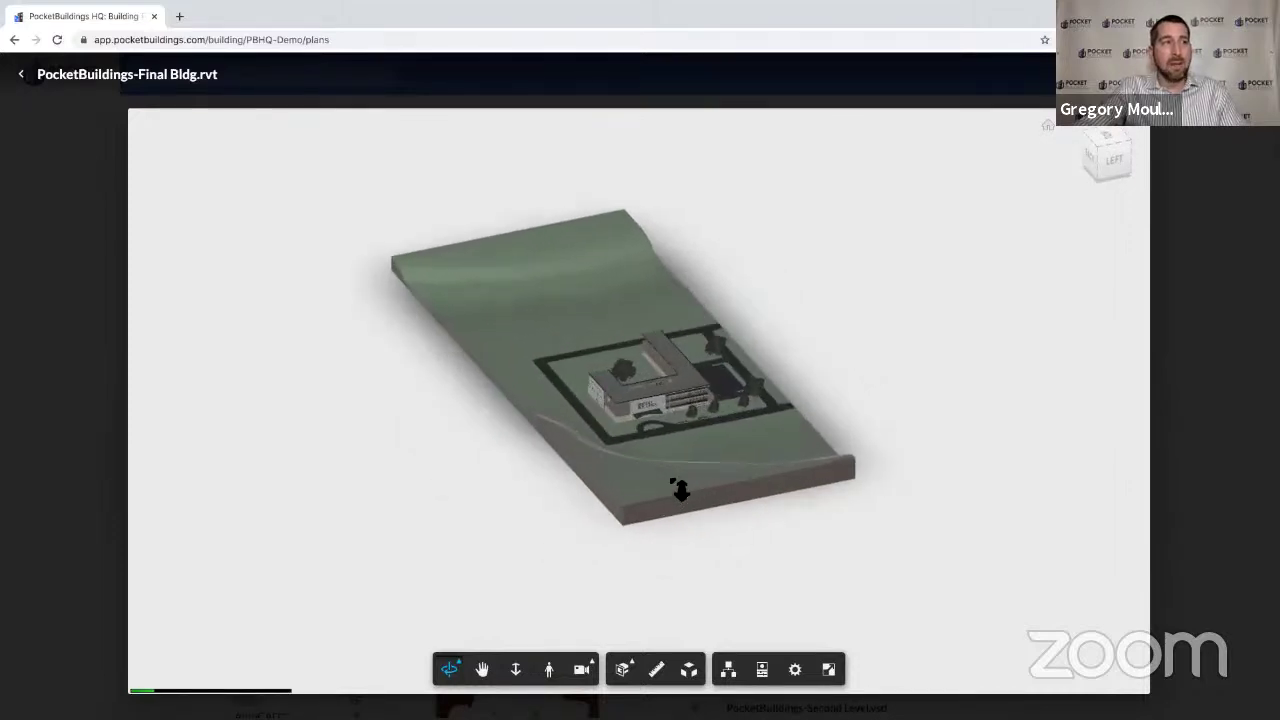
scroll(679, 490, "up", 3)
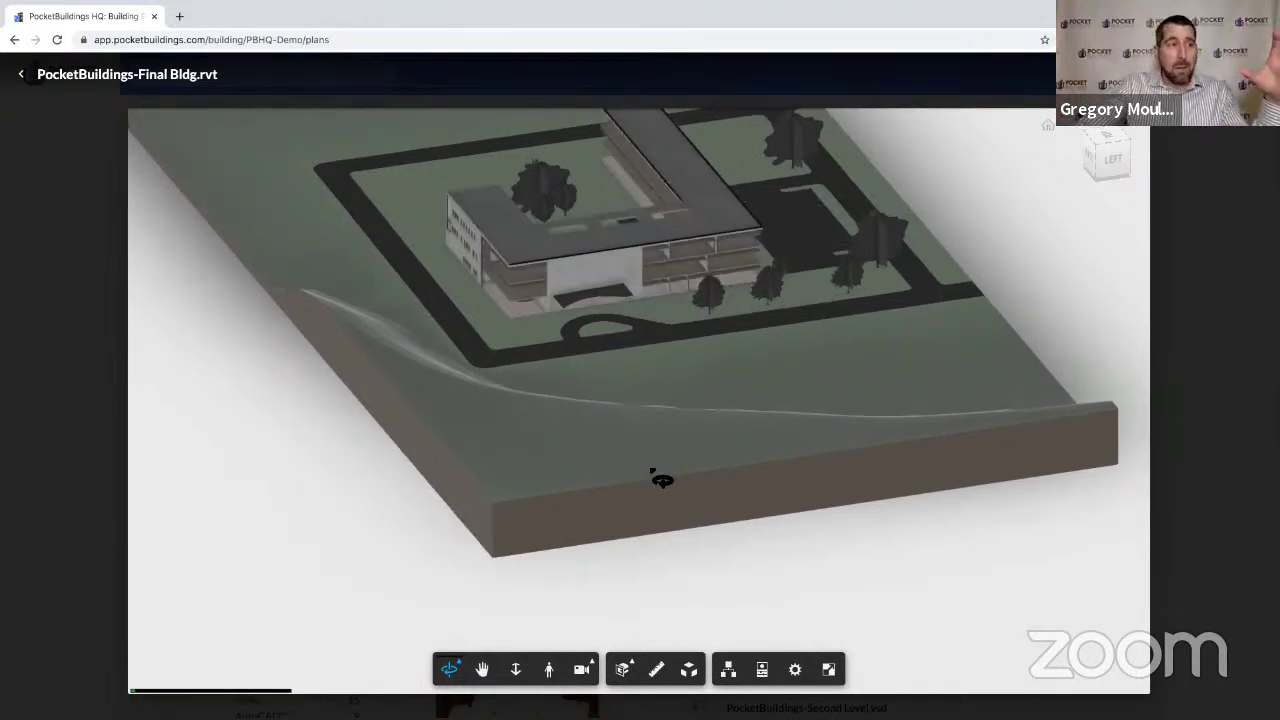
Switch the Final Bldg model to first-person navigation and teleport through the main entrance into the lobby.
left_click(548, 669)
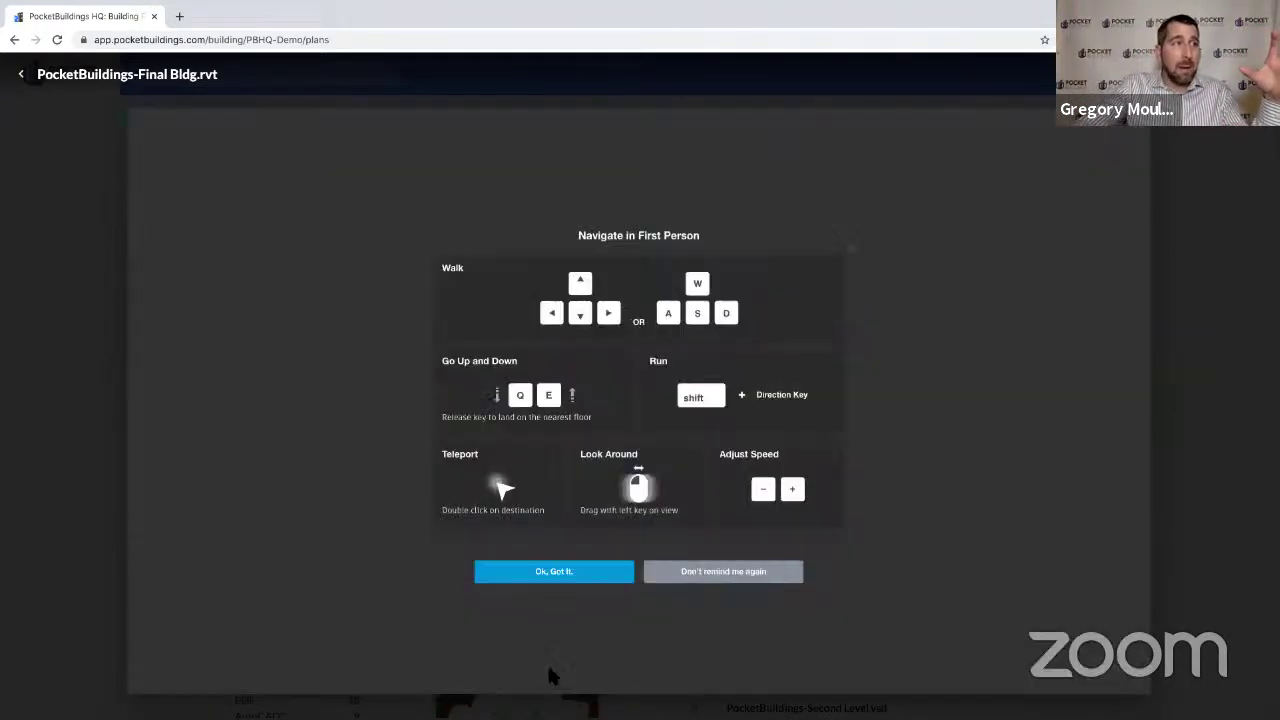
left_click(560, 571)
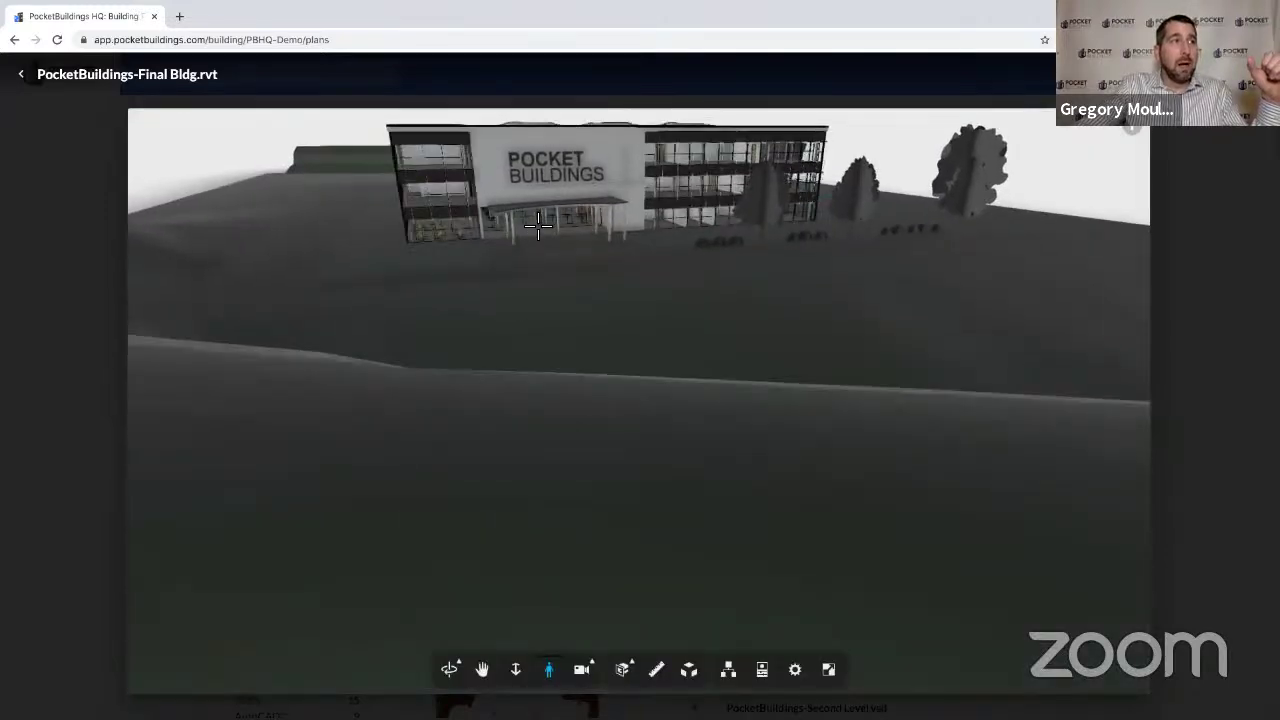
double_click(538, 230)
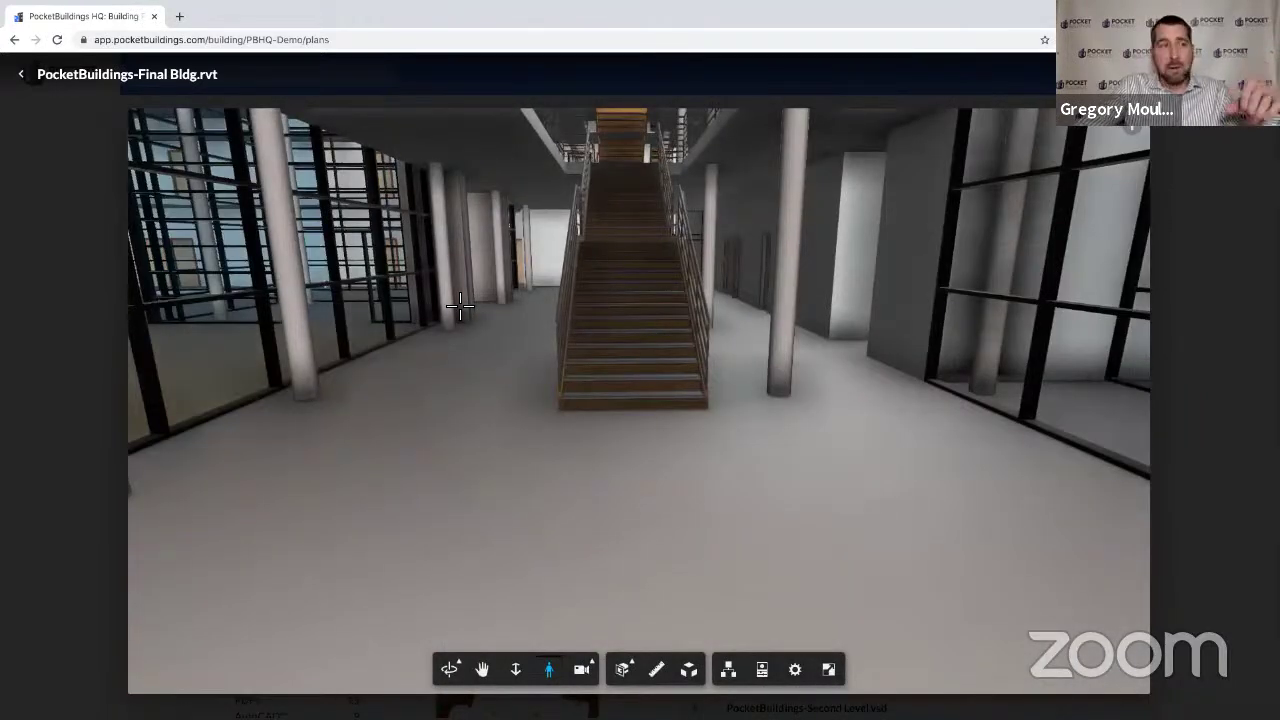
Measure the width of the lobby staircase at its lowest steps and end the measurement.
left_click(666, 680)
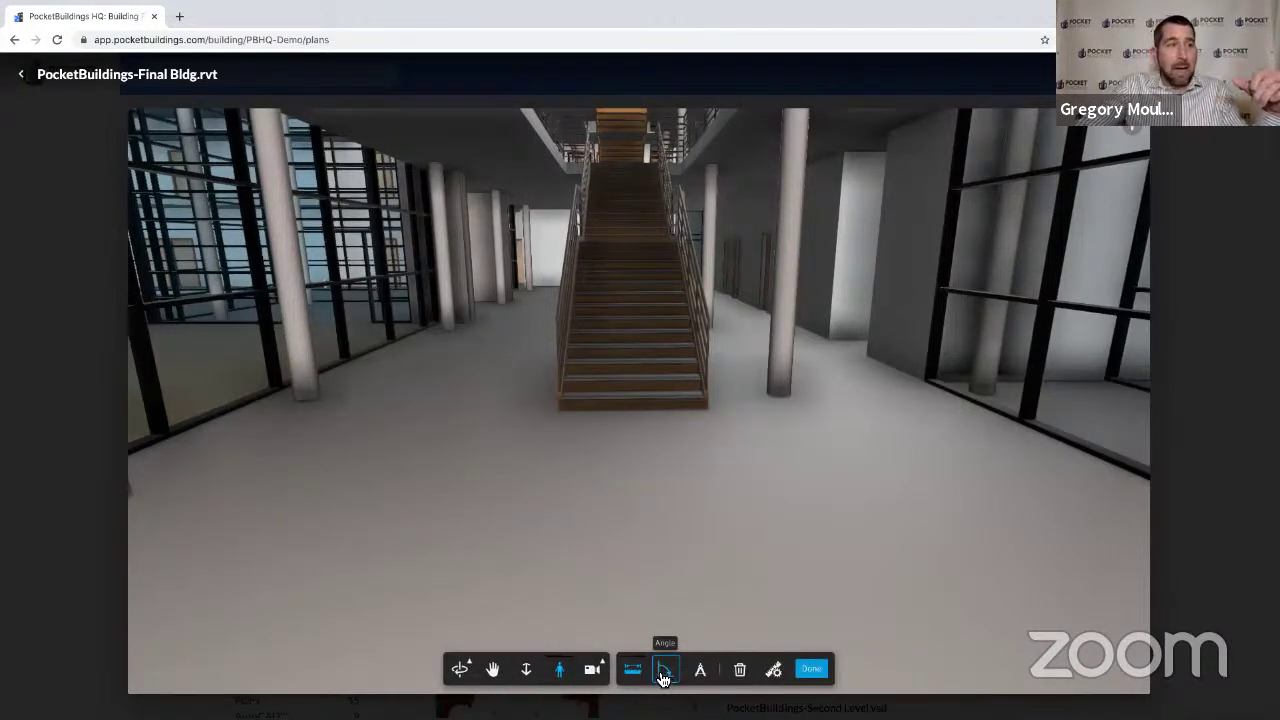
left_click(560, 390)
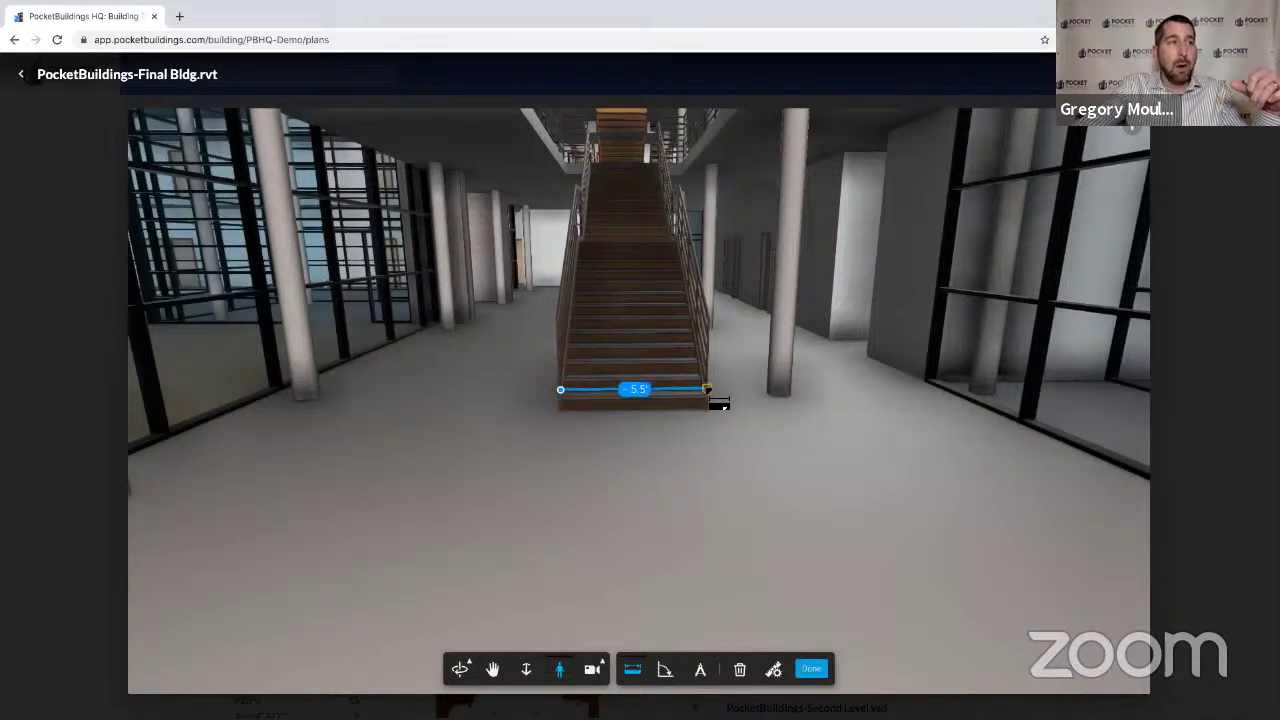
left_click(705, 390)
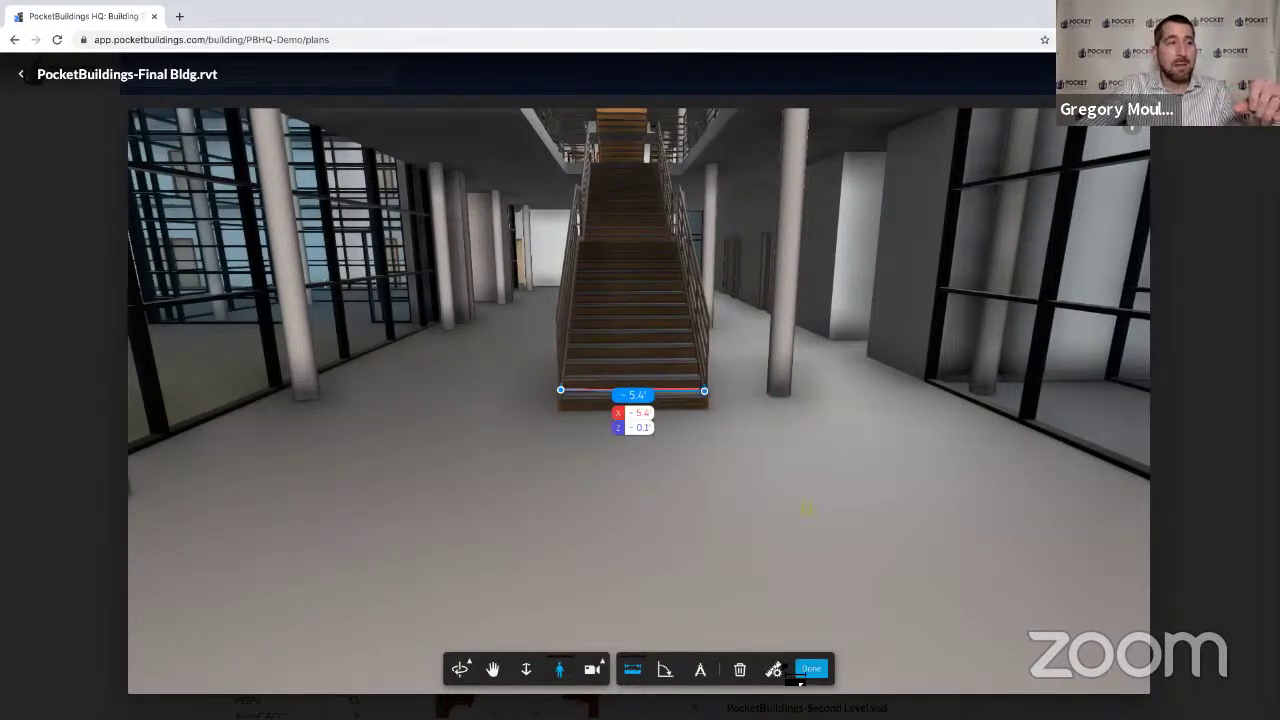
left_click(811, 668)
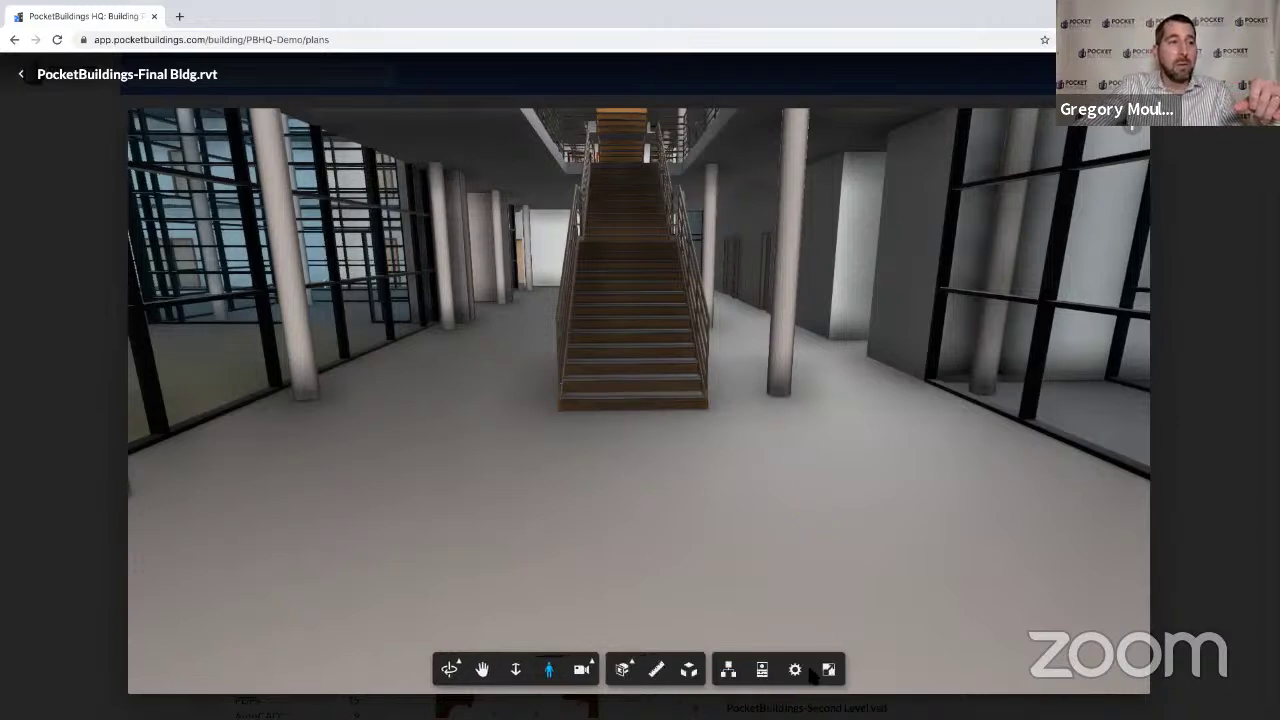
Look over the model's properties and element categories, hiding the Structural Columns and showing them again.
left_click(760, 670)
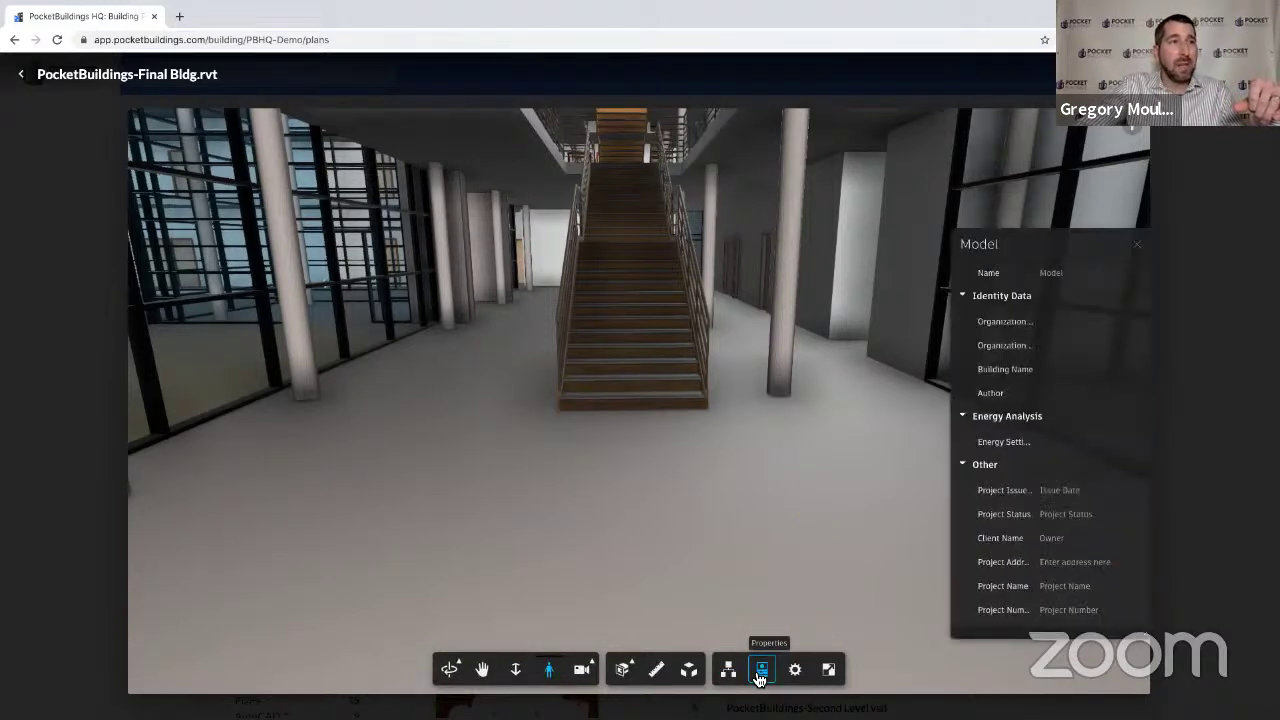
left_click(760, 678)
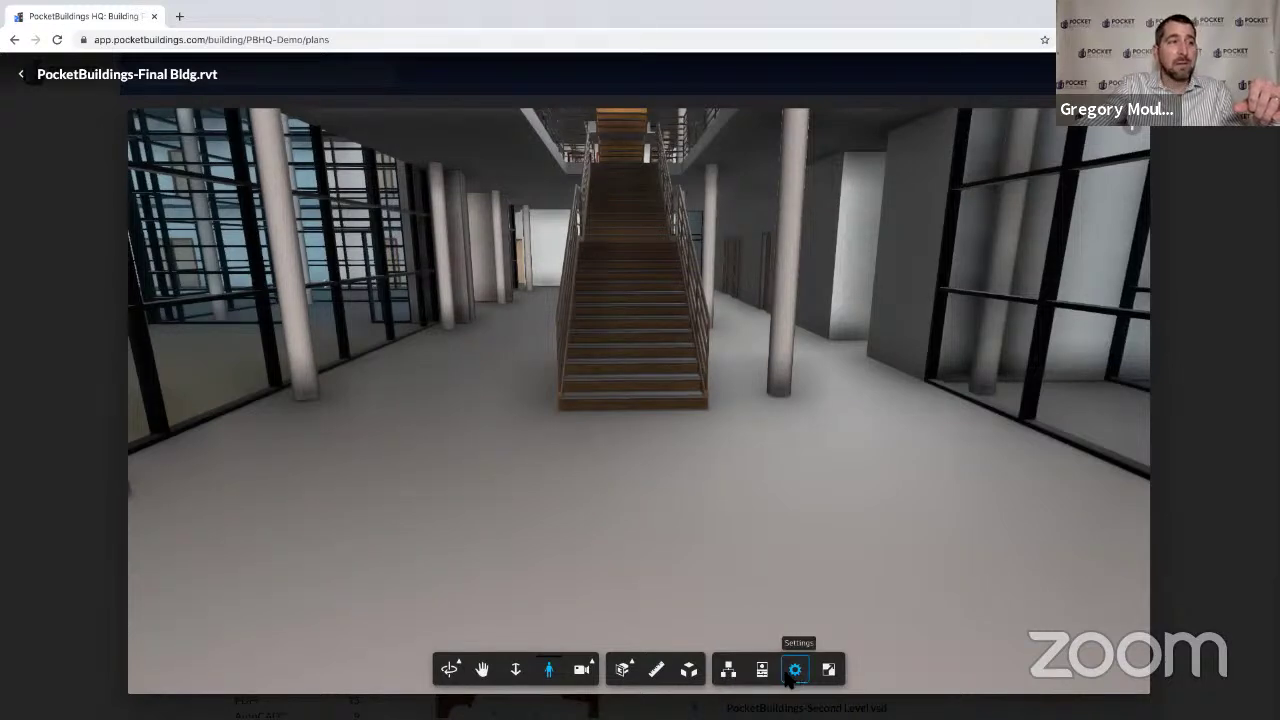
left_click(728, 672)
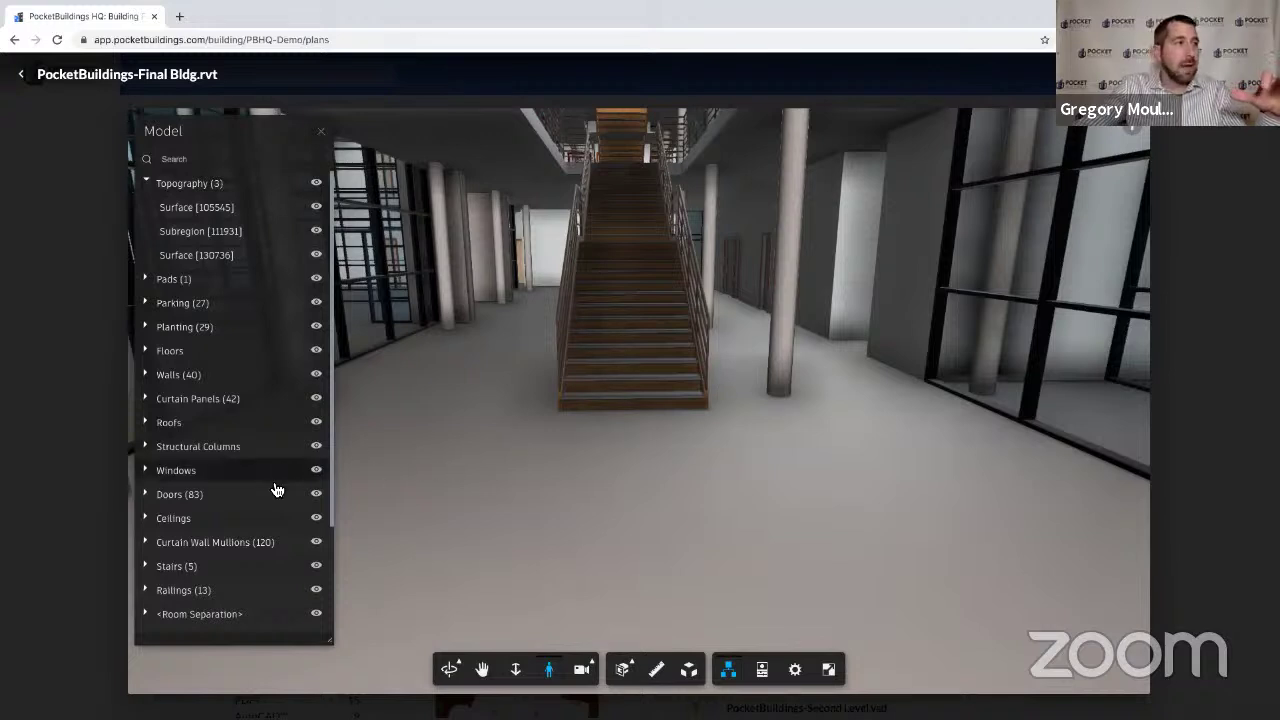
left_click(317, 447)
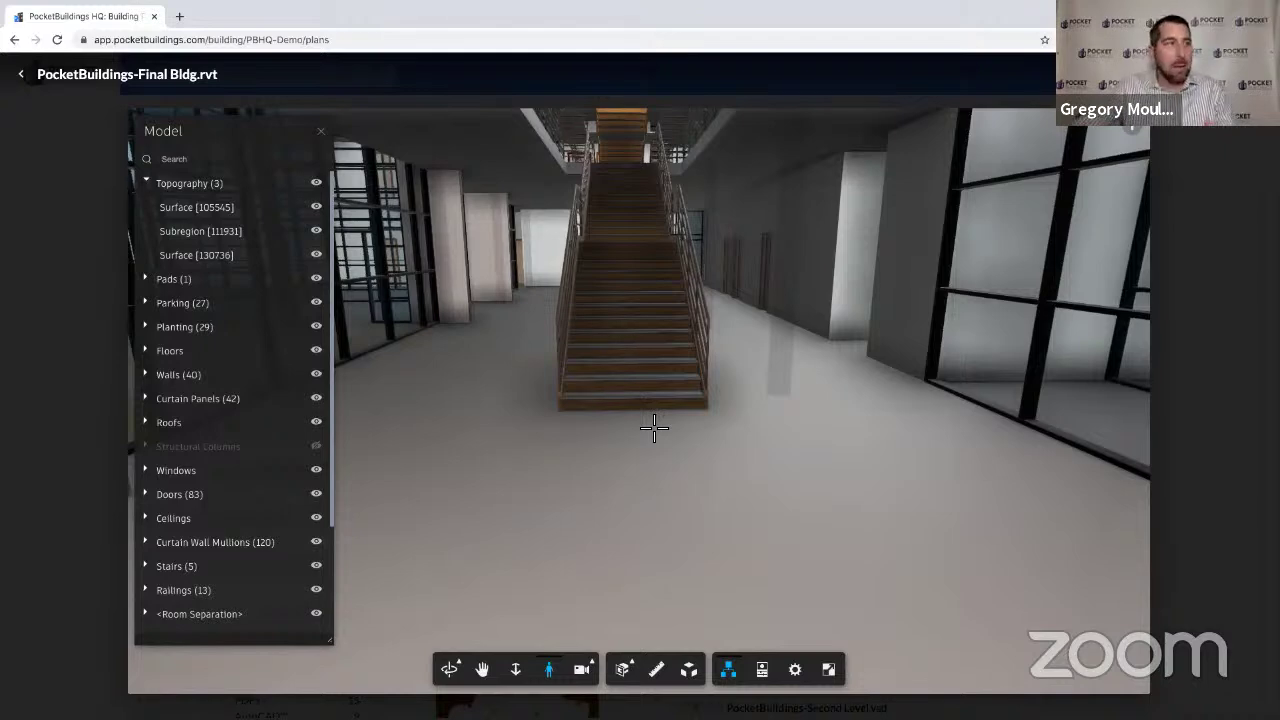
left_click(318, 448)
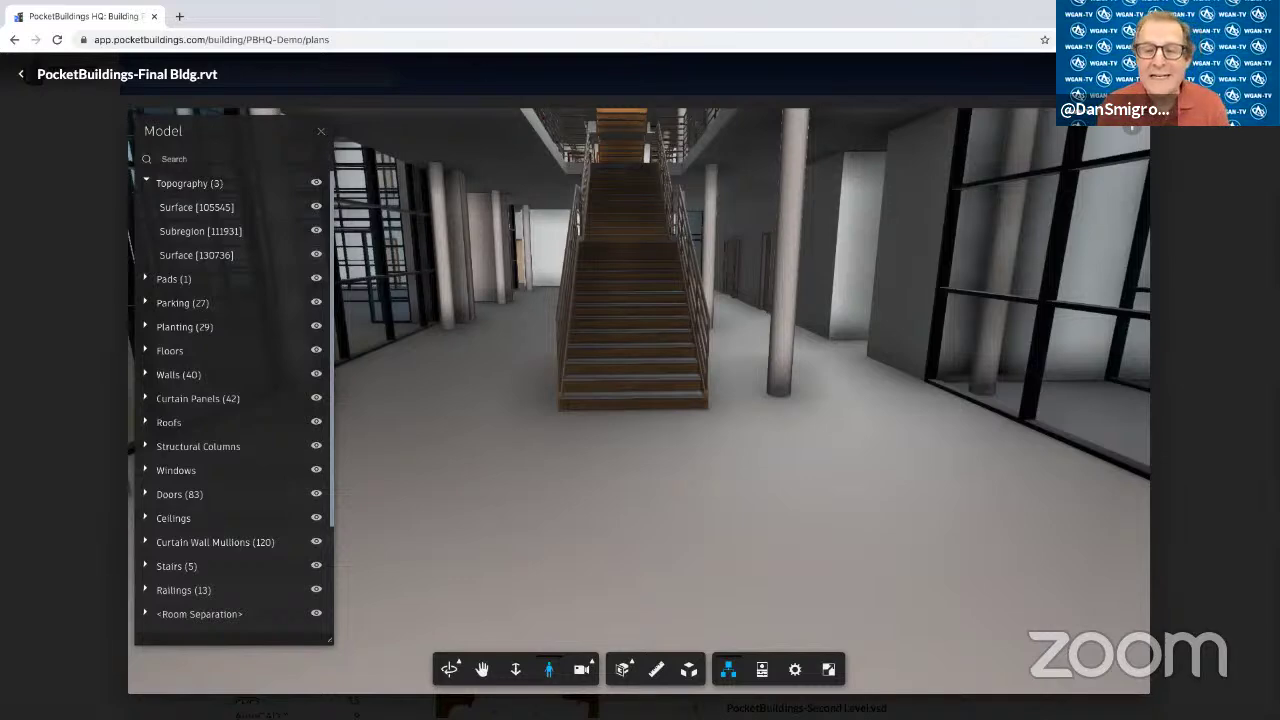
Leave the model, reopen the PocketBuildings-A-101-First Floor Plan-Entry Level drawing and measure the area of Instruction room 105.
left_click(21, 74)
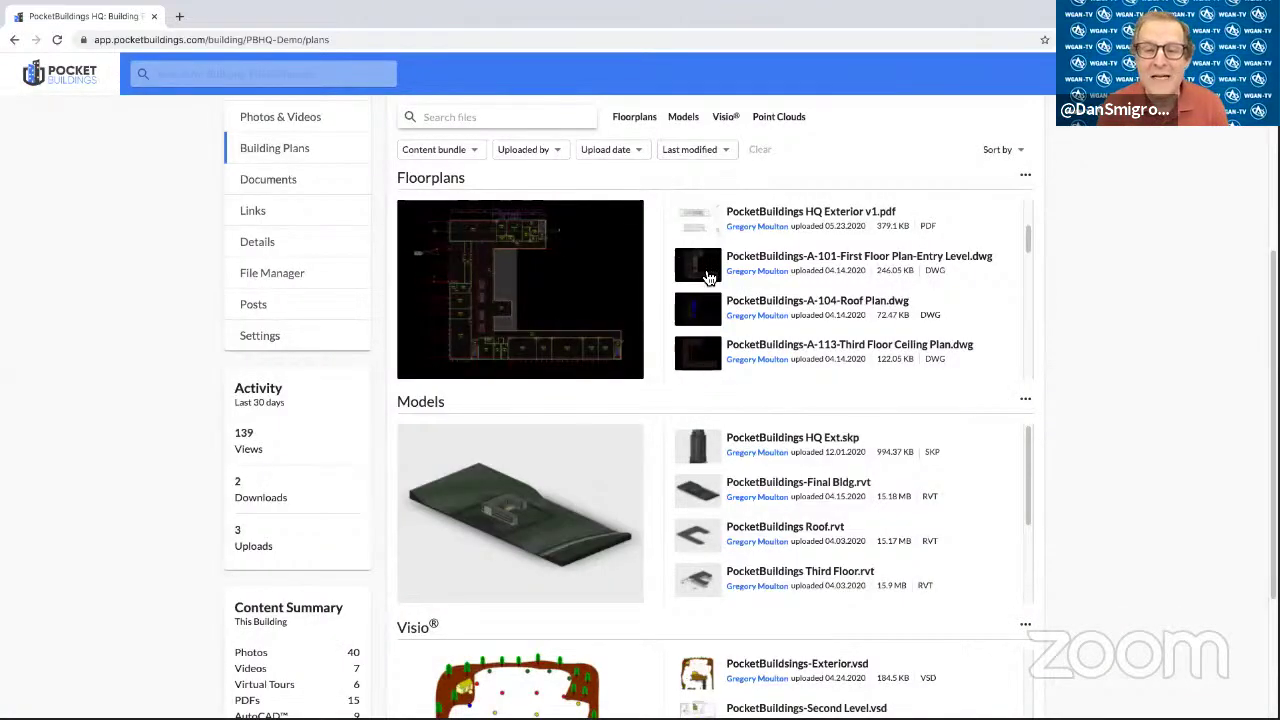
left_click(706, 277)
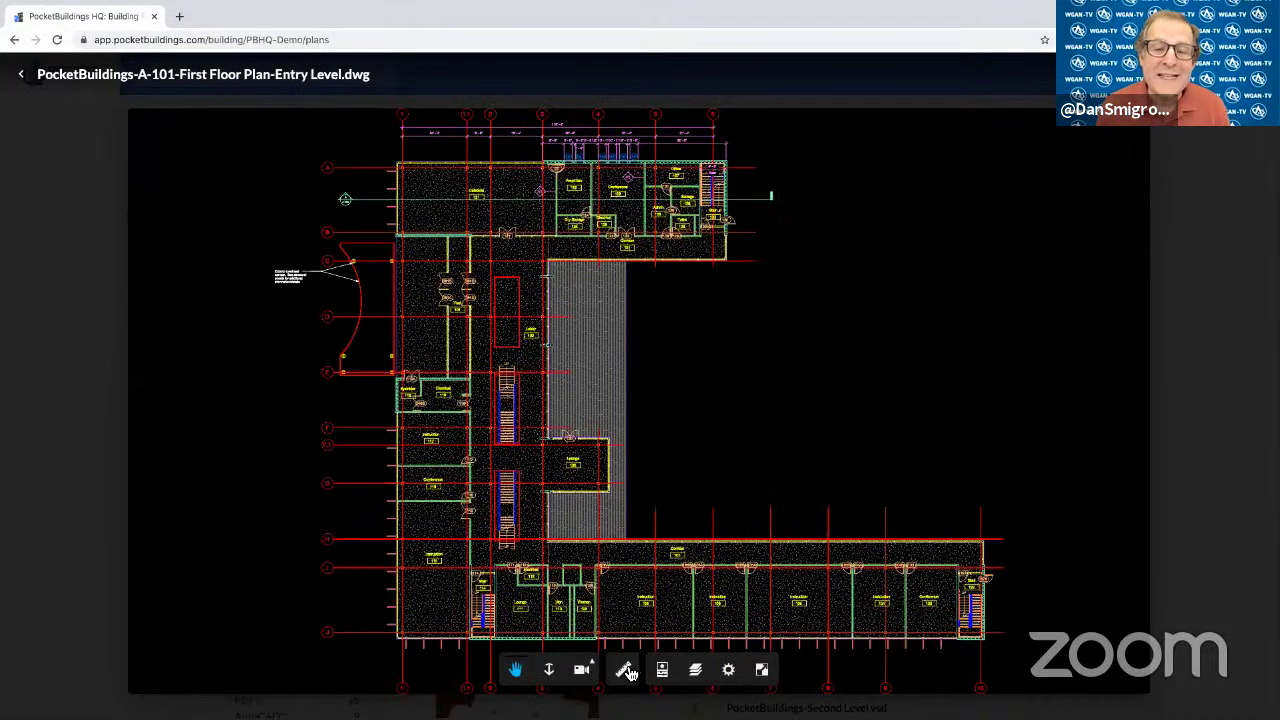
left_click(625, 670)
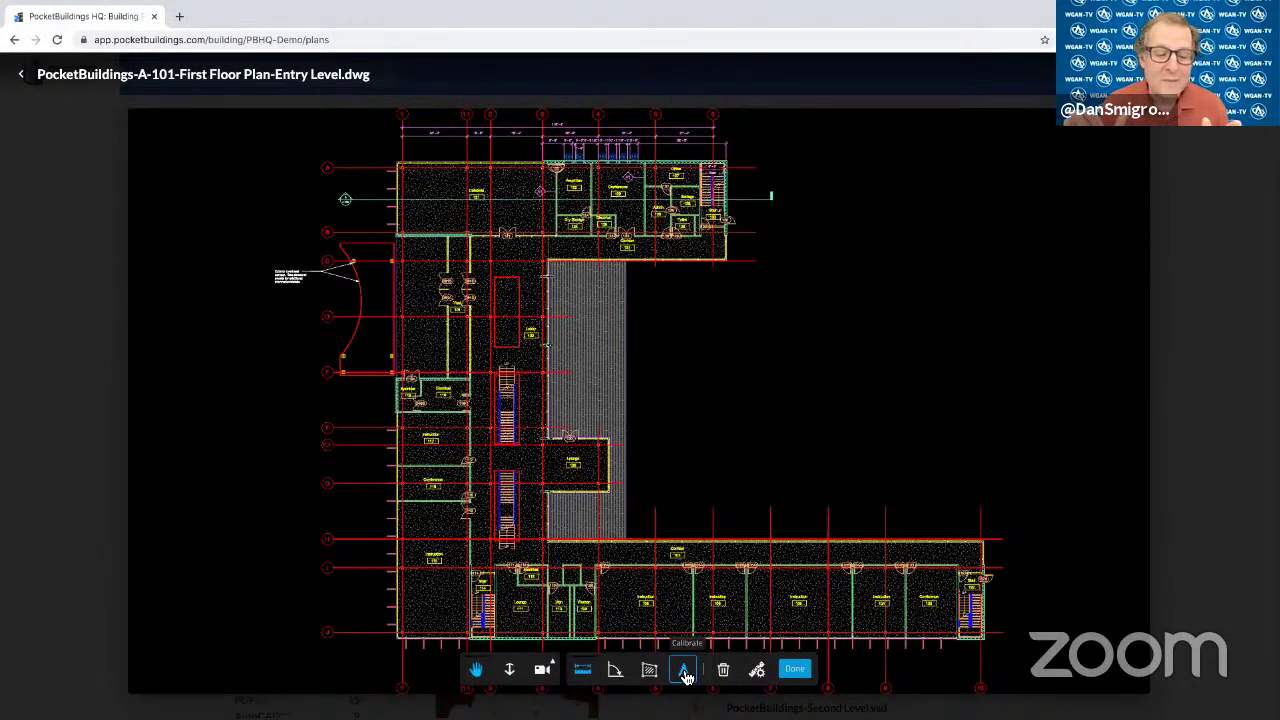
left_click(662, 676)
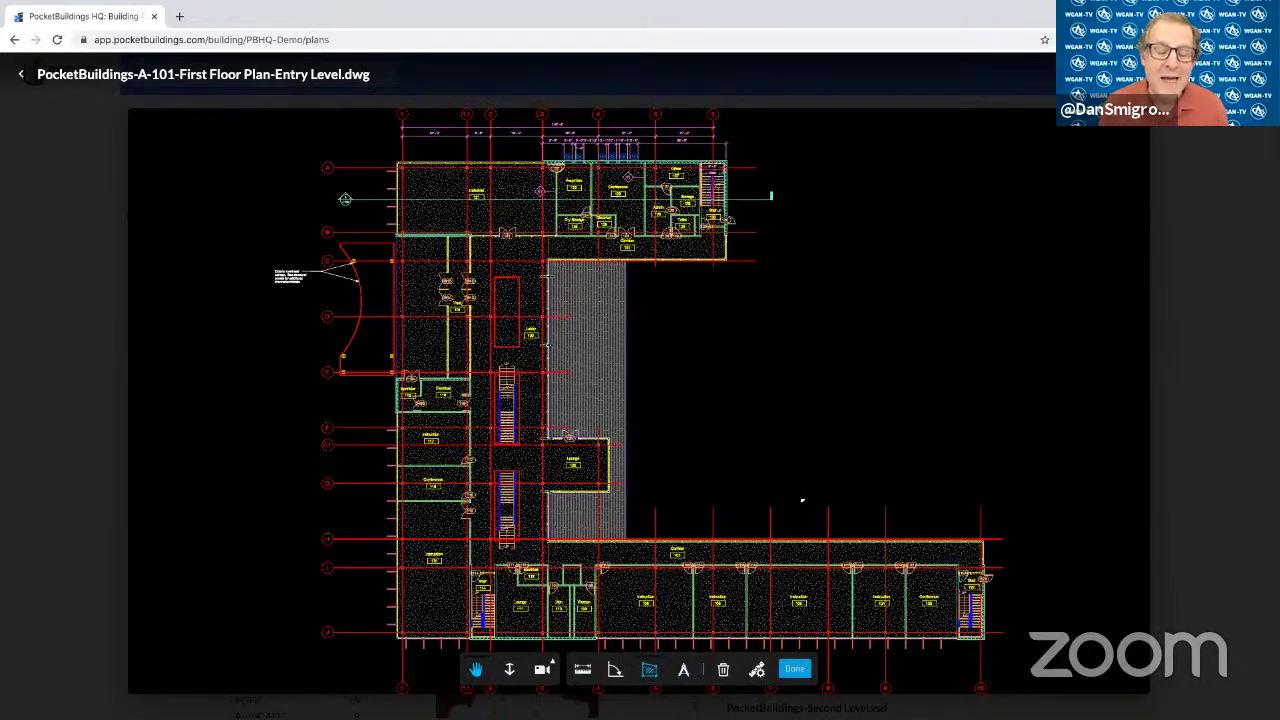
scroll(804, 499, "up", 6)
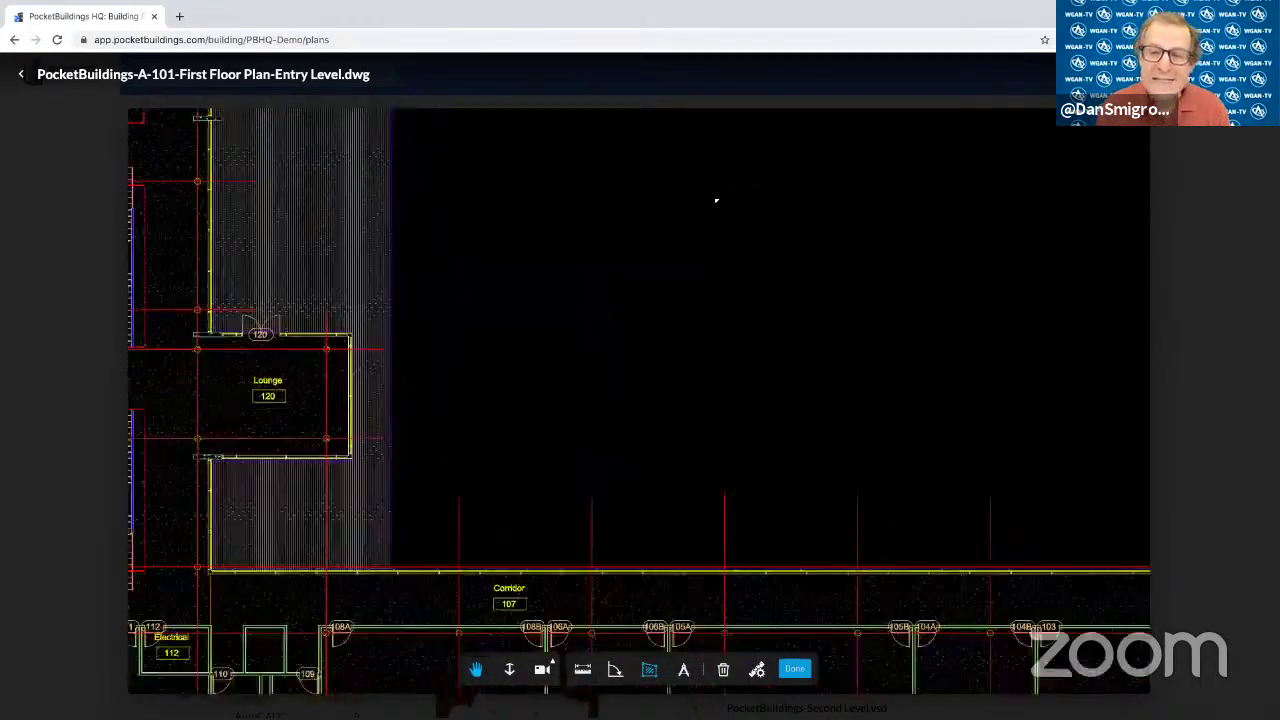
left_click(600, 352)
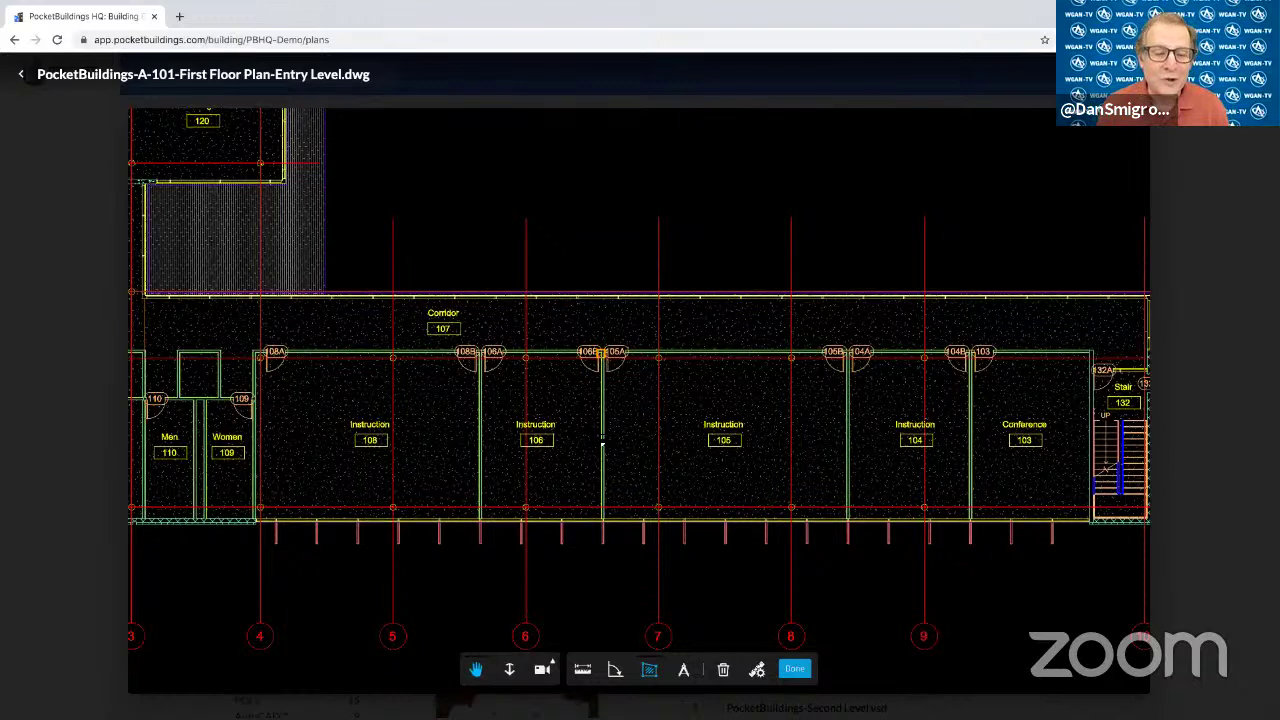
left_click(603, 518)
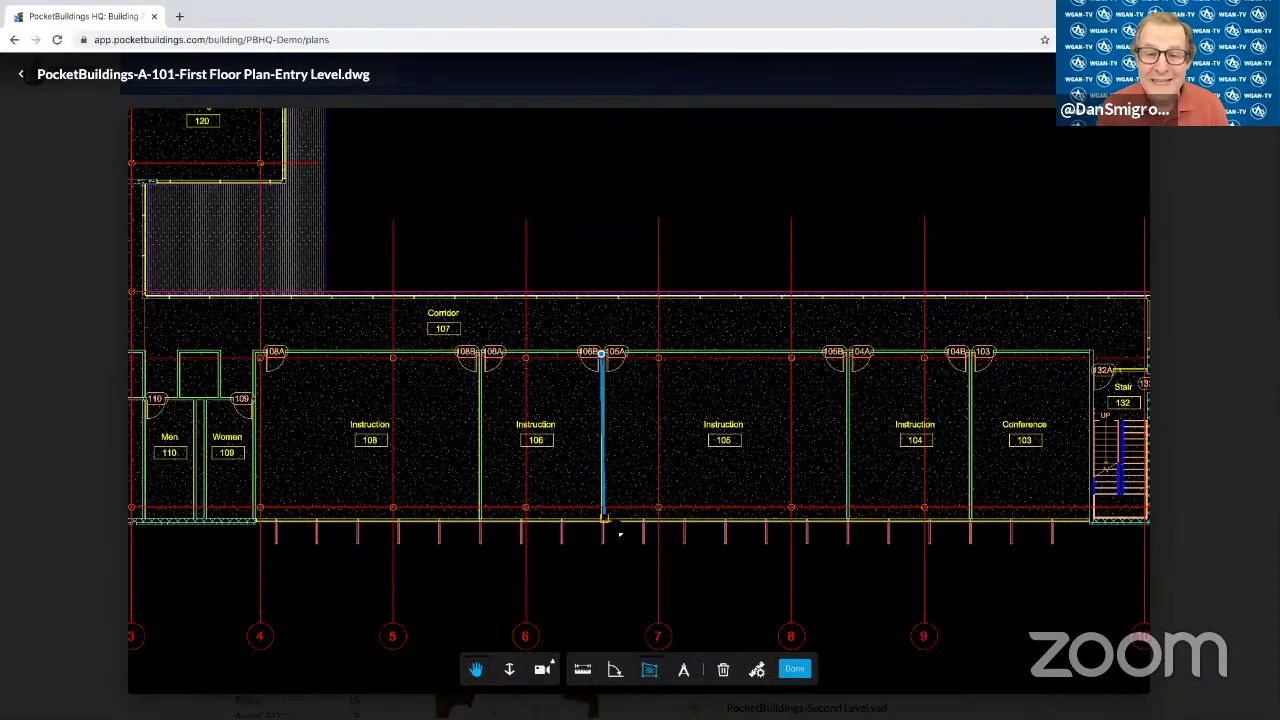
left_click(847, 521)
double_click(848, 354)
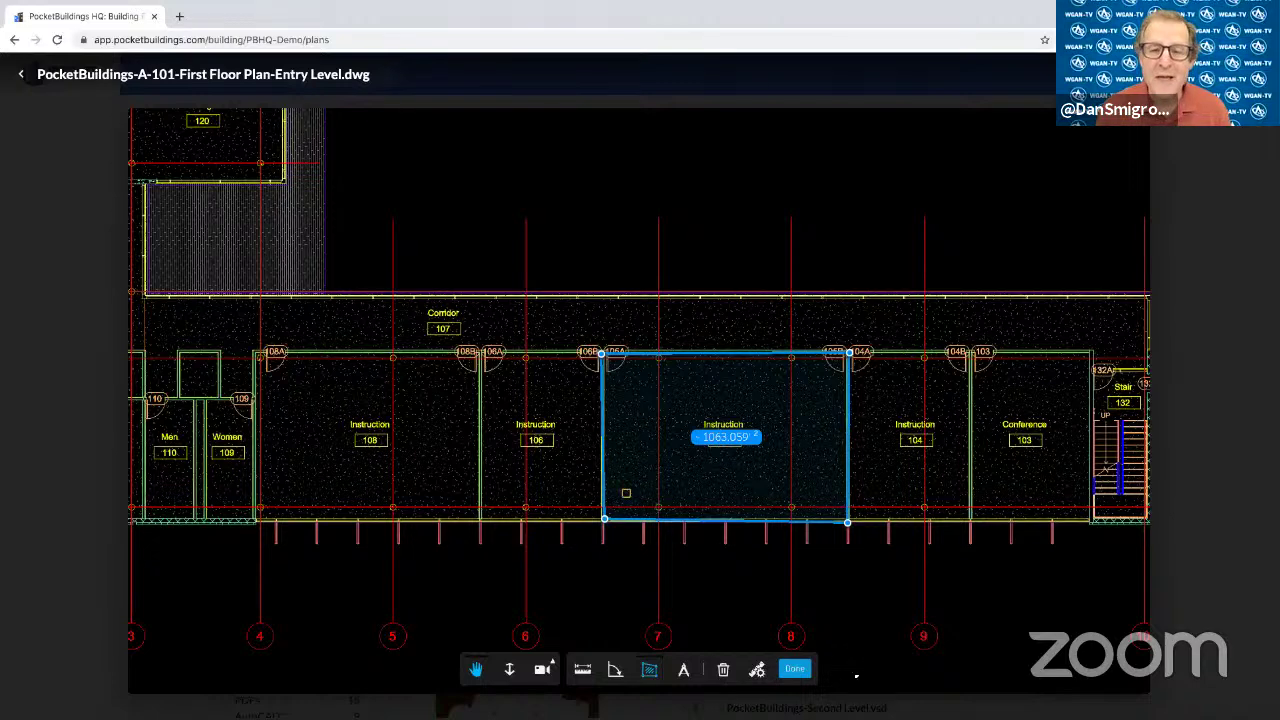
Clear the previous area measurement and remeasure the area of Instruction room 105 from its four corners.
left_click(802, 672)
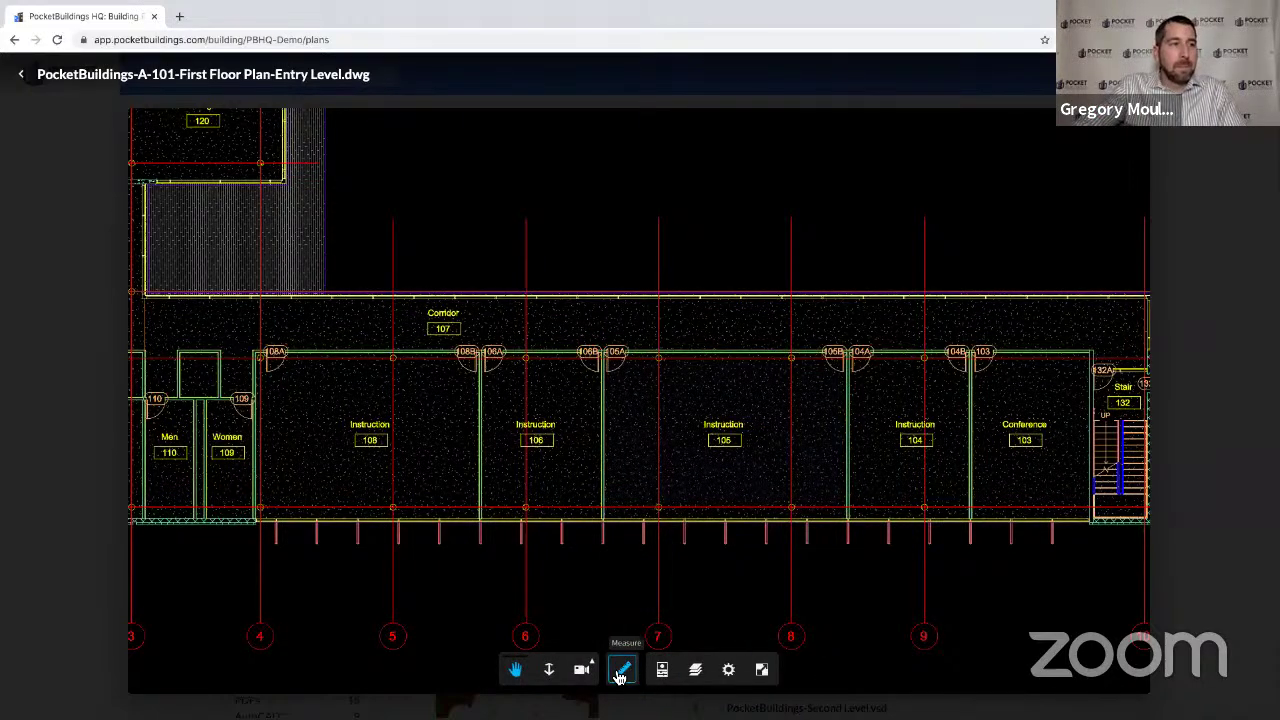
left_click(623, 669)
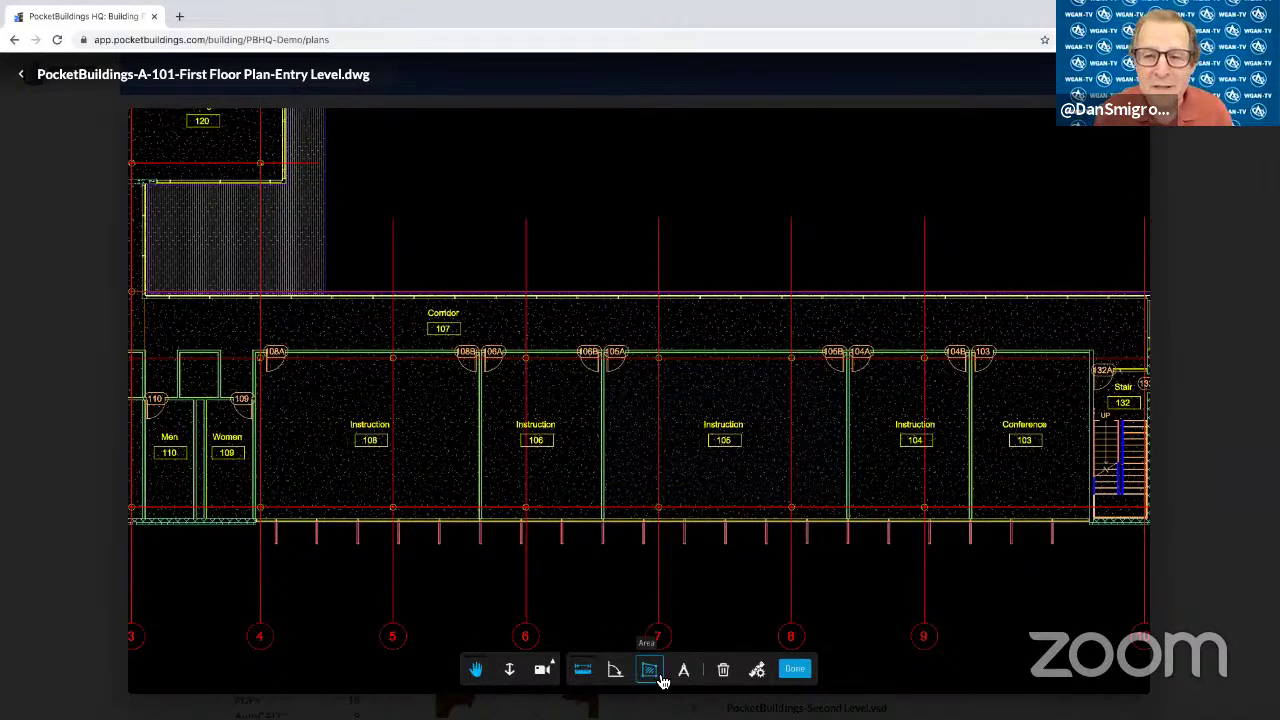
left_click(618, 372)
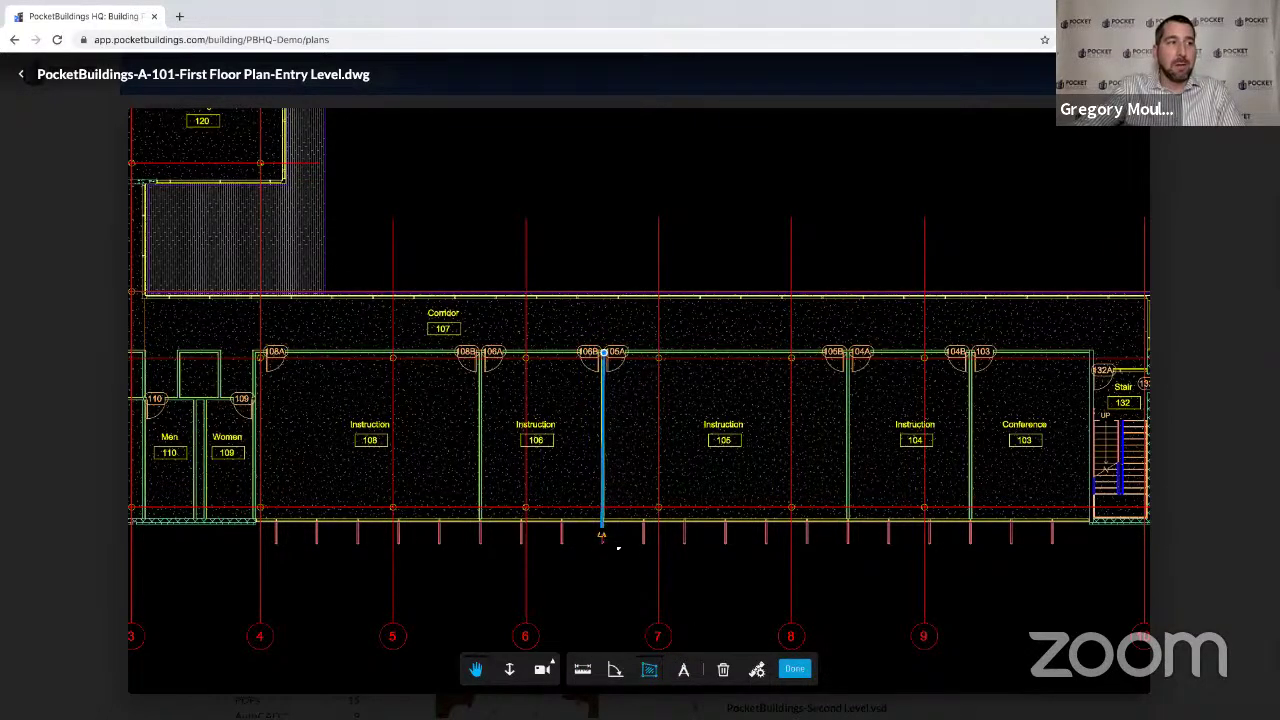
left_click(603, 521)
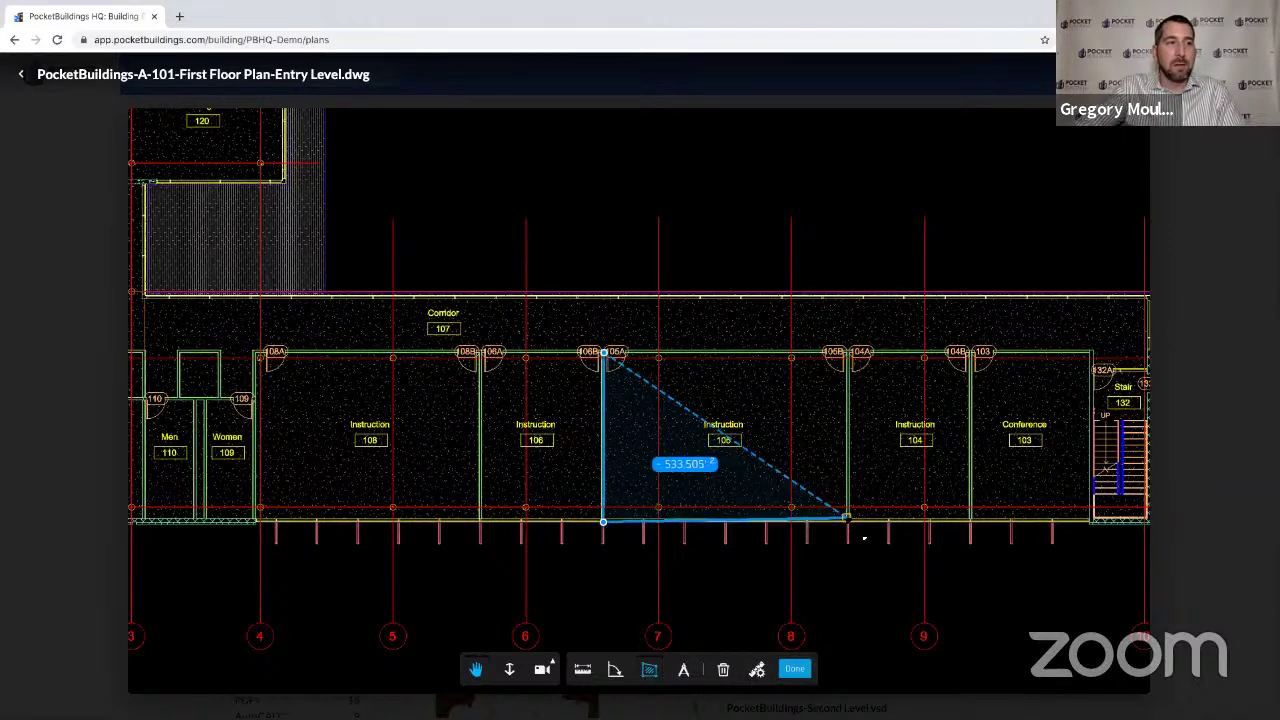
left_click(848, 521)
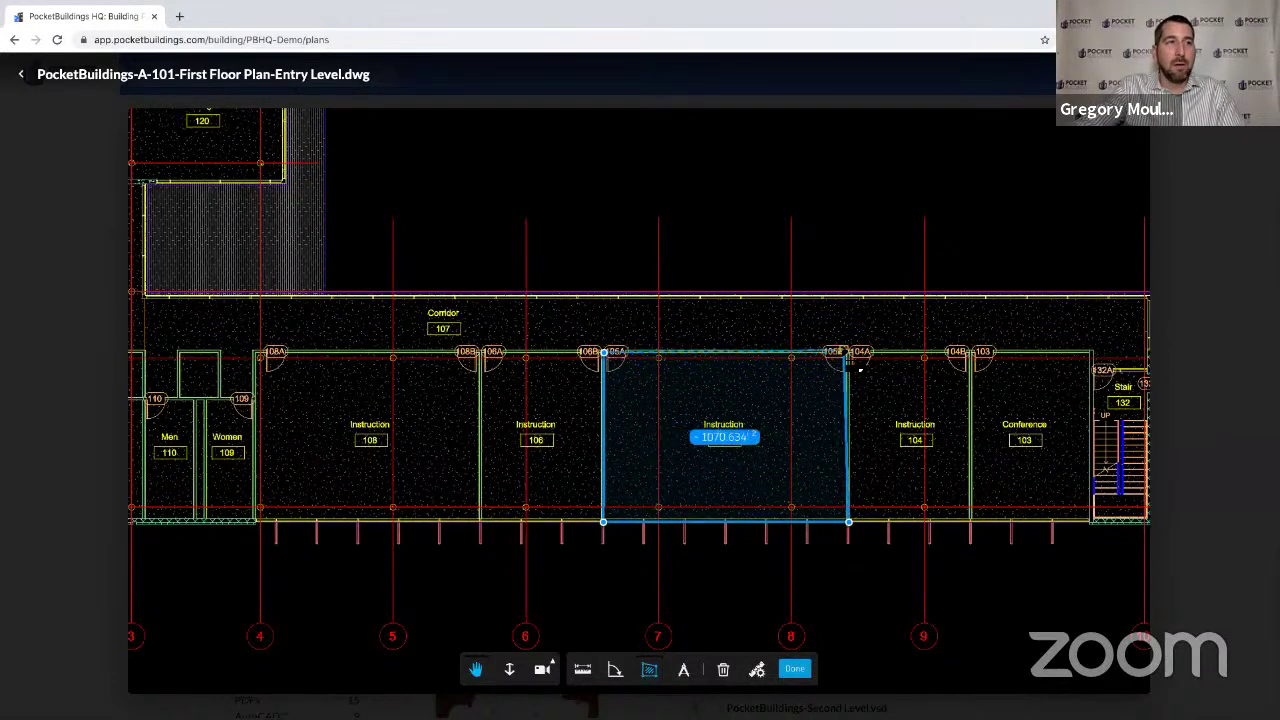
left_click(849, 354)
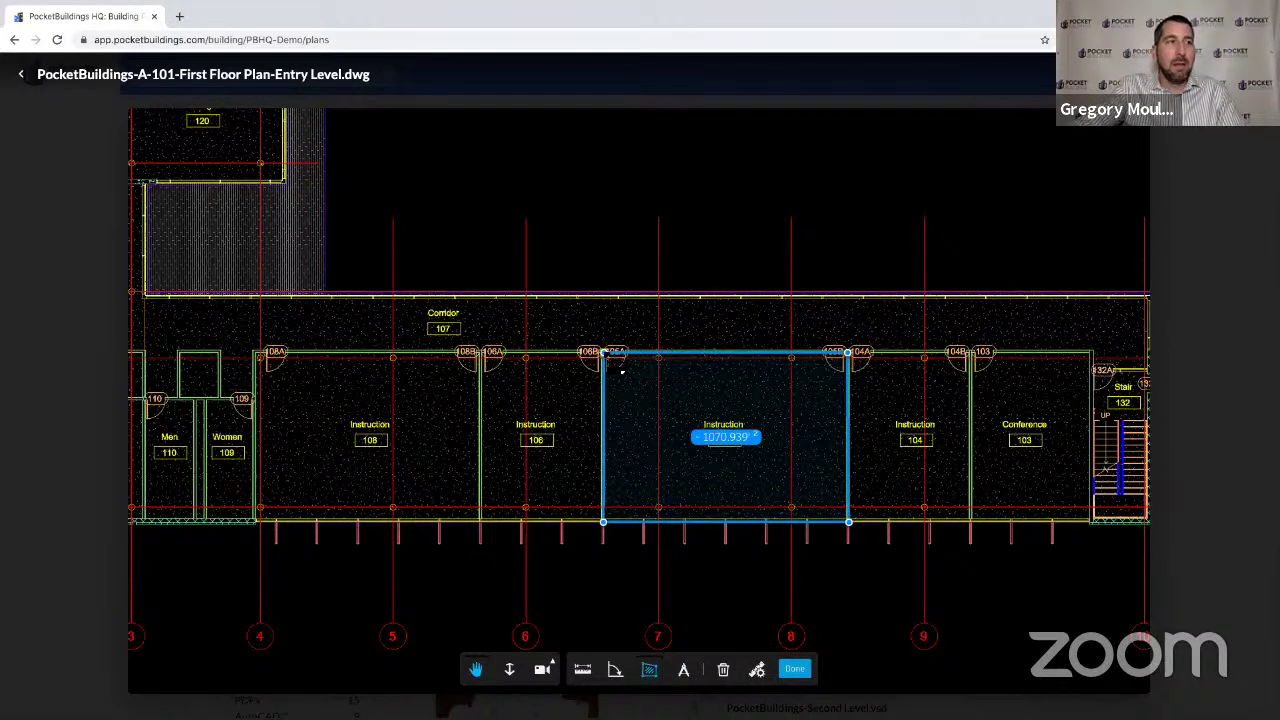
left_click(610, 358)
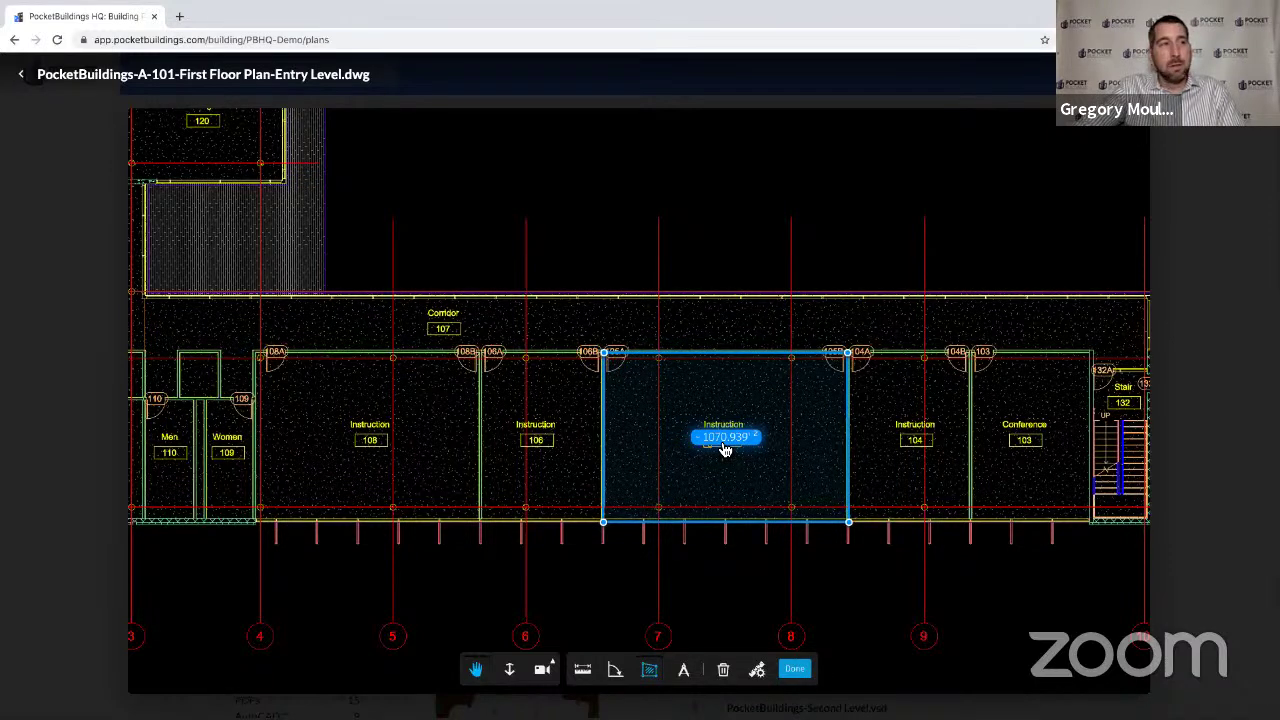
Switch the measurement unit type to Meters and back to Decimal feet for the room 105 area.
left_click(760, 674)
left_click(697, 595)
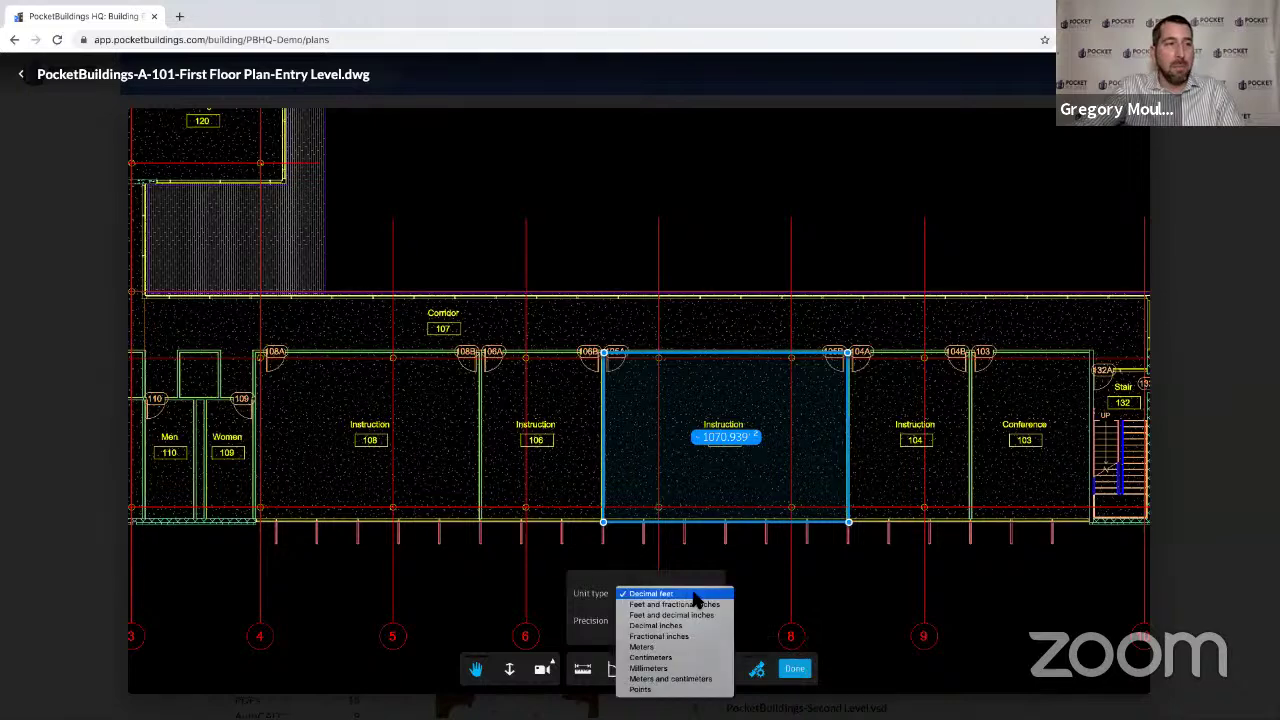
left_click(693, 648)
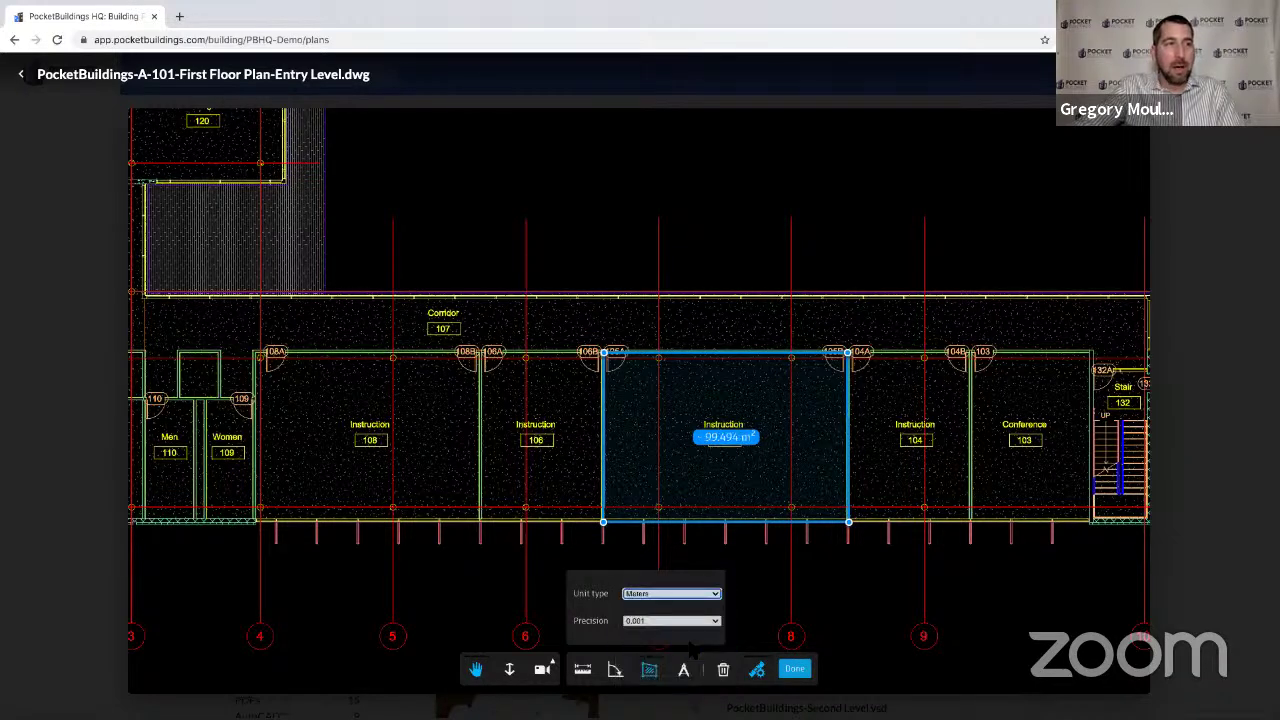
left_click(681, 598)
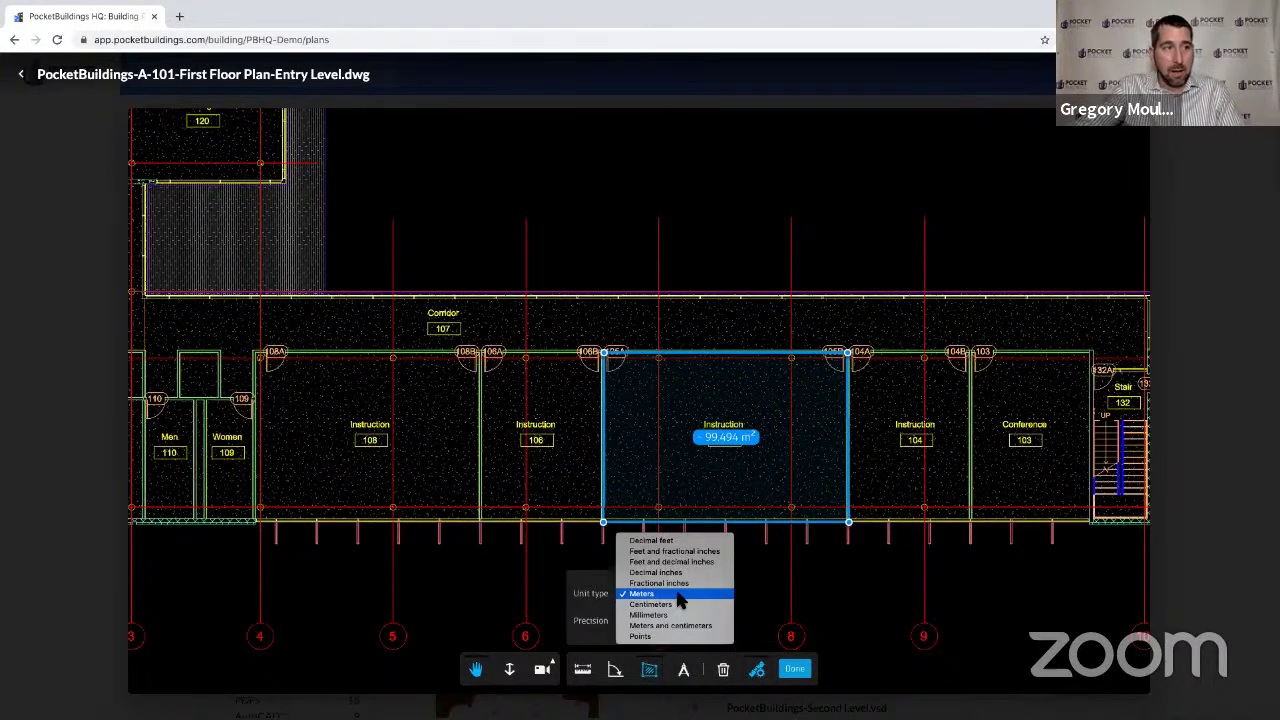
left_click(678, 540)
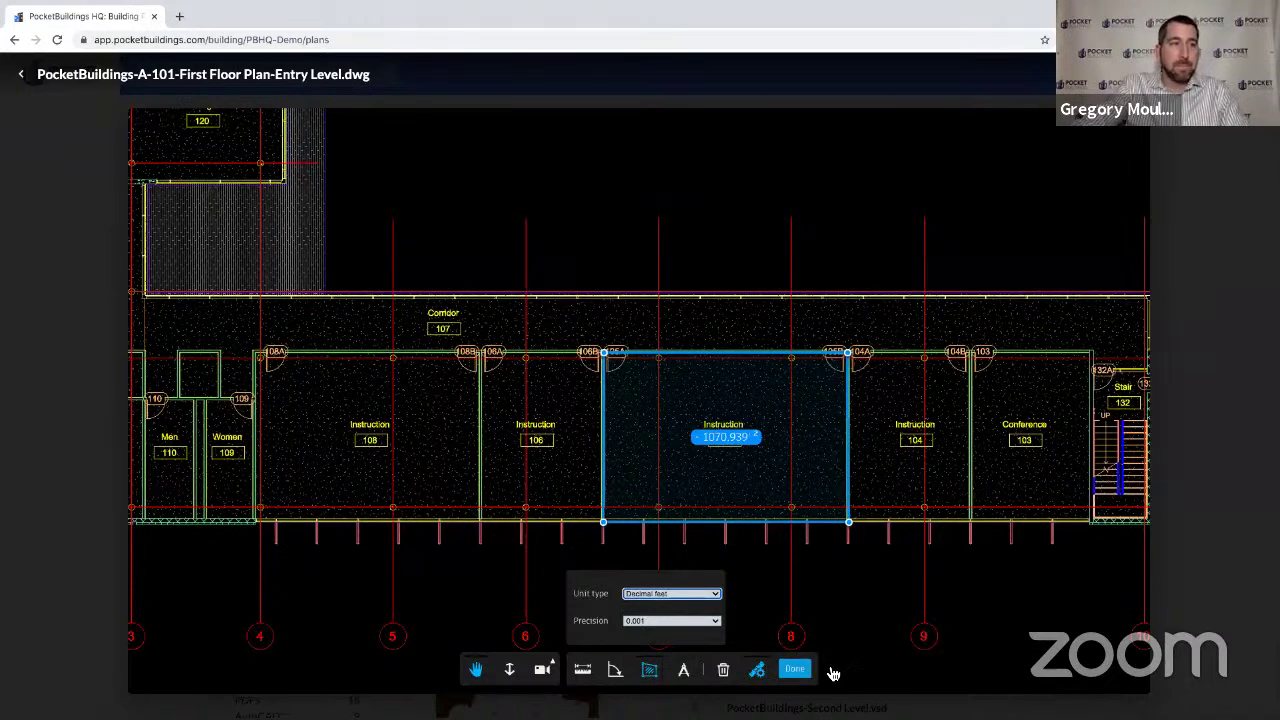
End the measurement, leave the First Floor Plan drawing and return to the Building Plans page of PocketBuildings HQ.
left_click(794, 669)
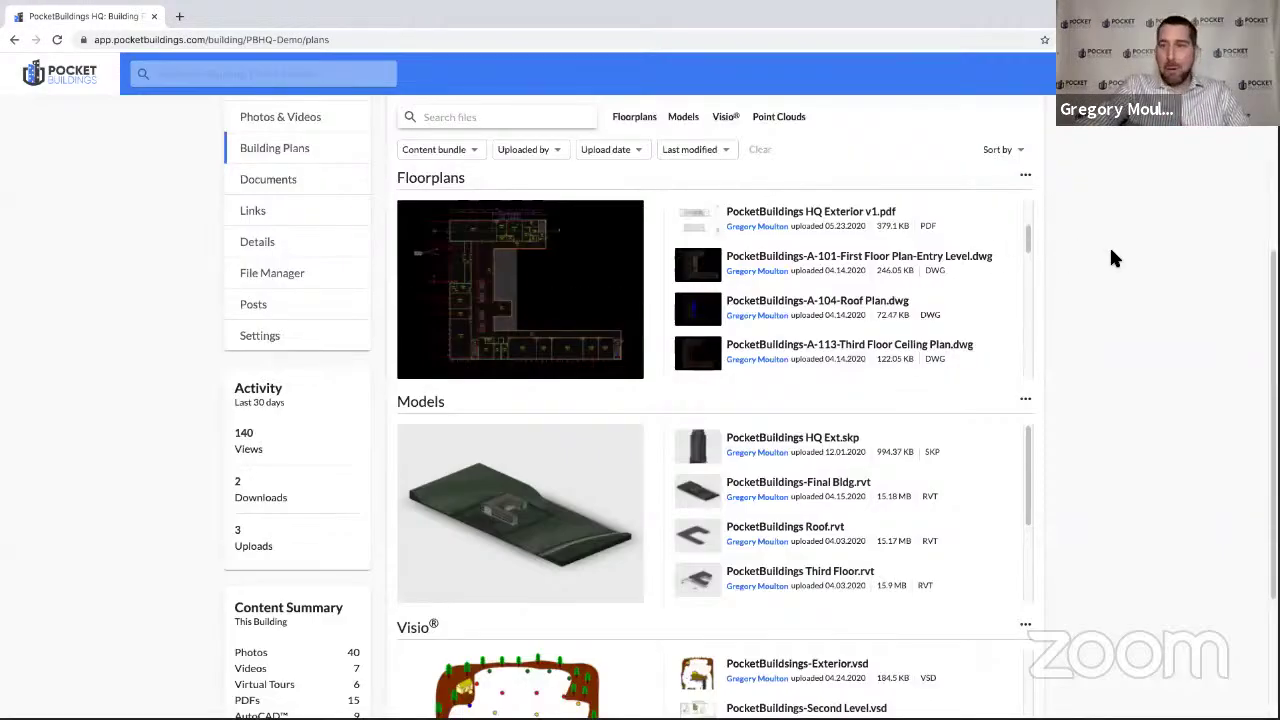
scroll(1177, 245, "up", 4)
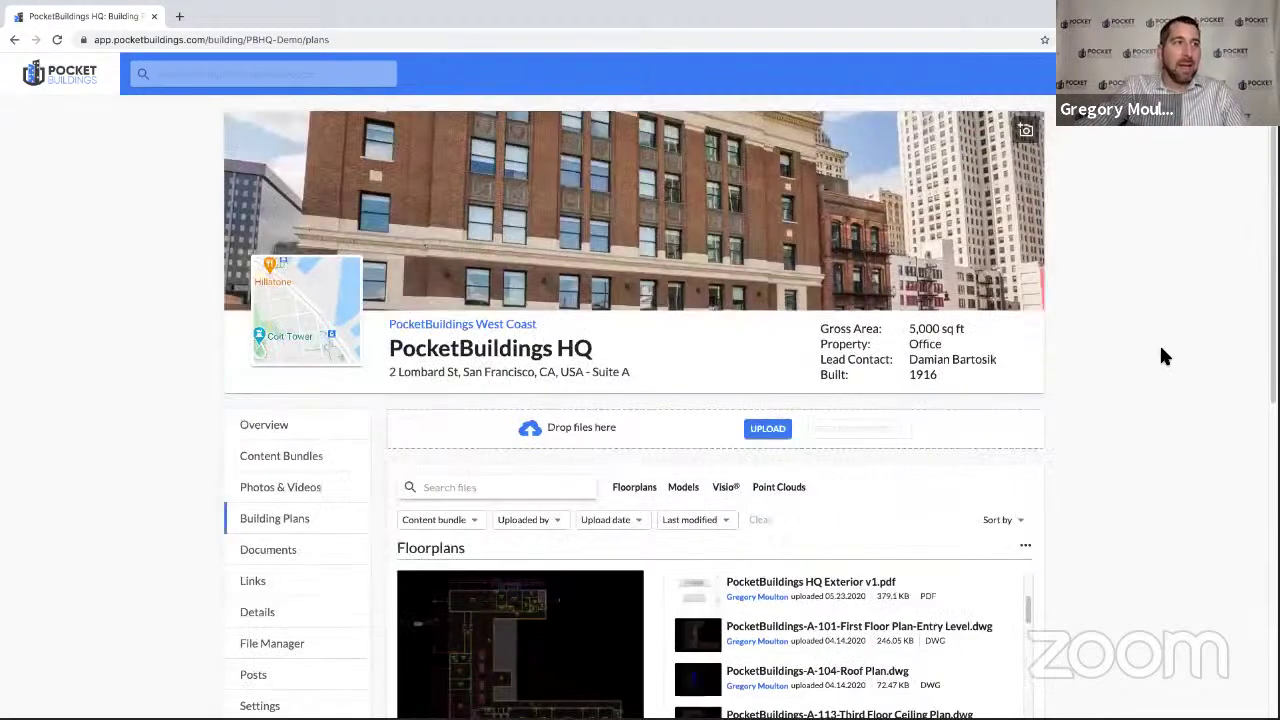
scroll(1162, 352, "down", 1)
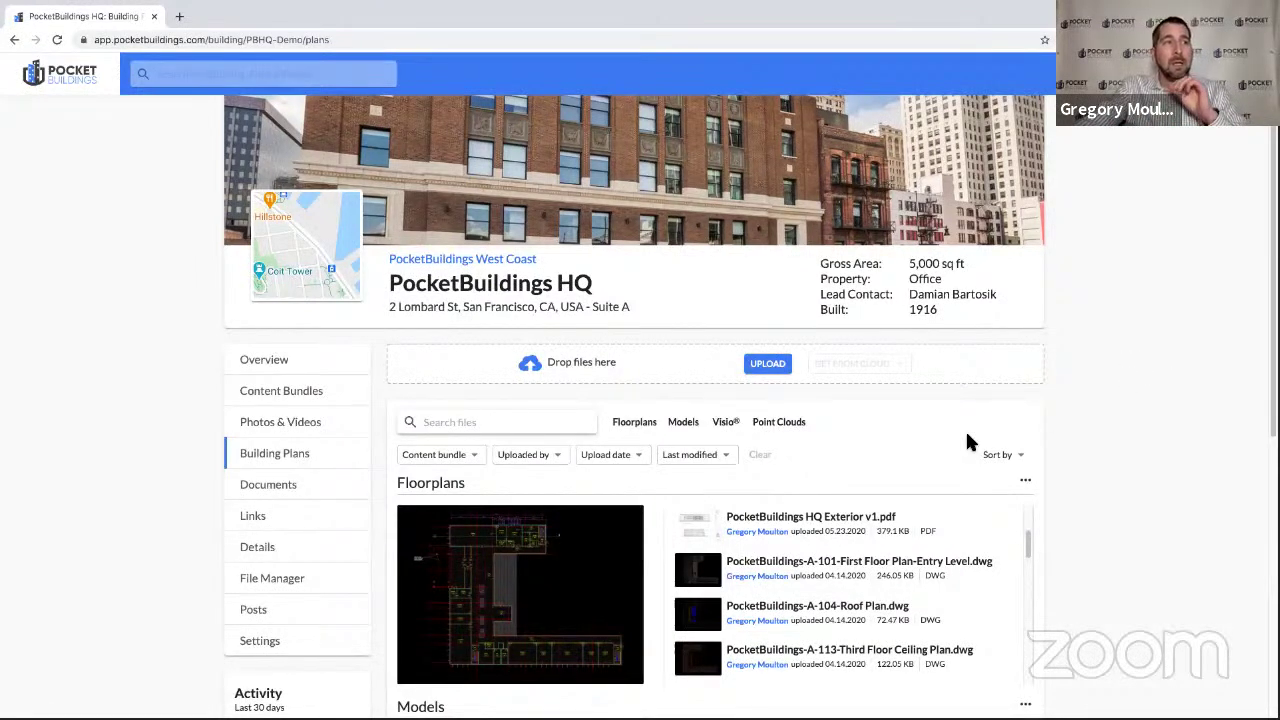
scroll(902, 452, "down", 1)
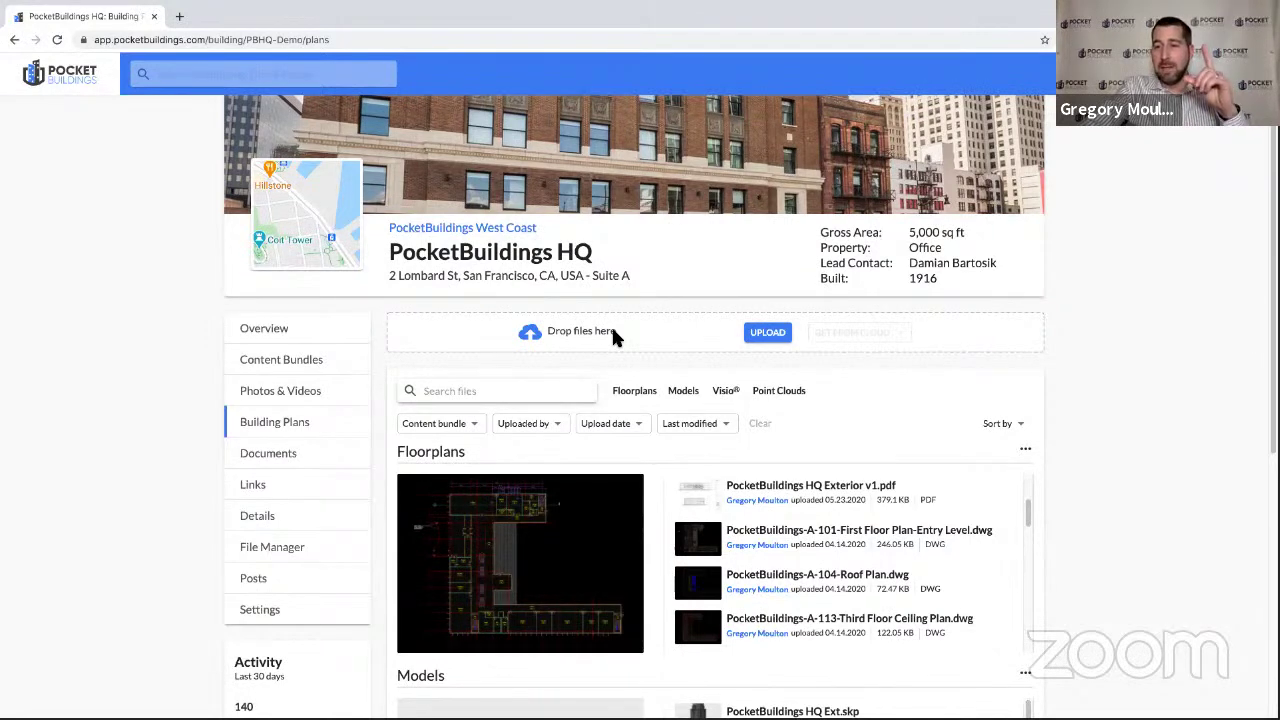
Open the photo DC Hero.jpg from the building's Photos & Videos and show its file details.
left_click(318, 394)
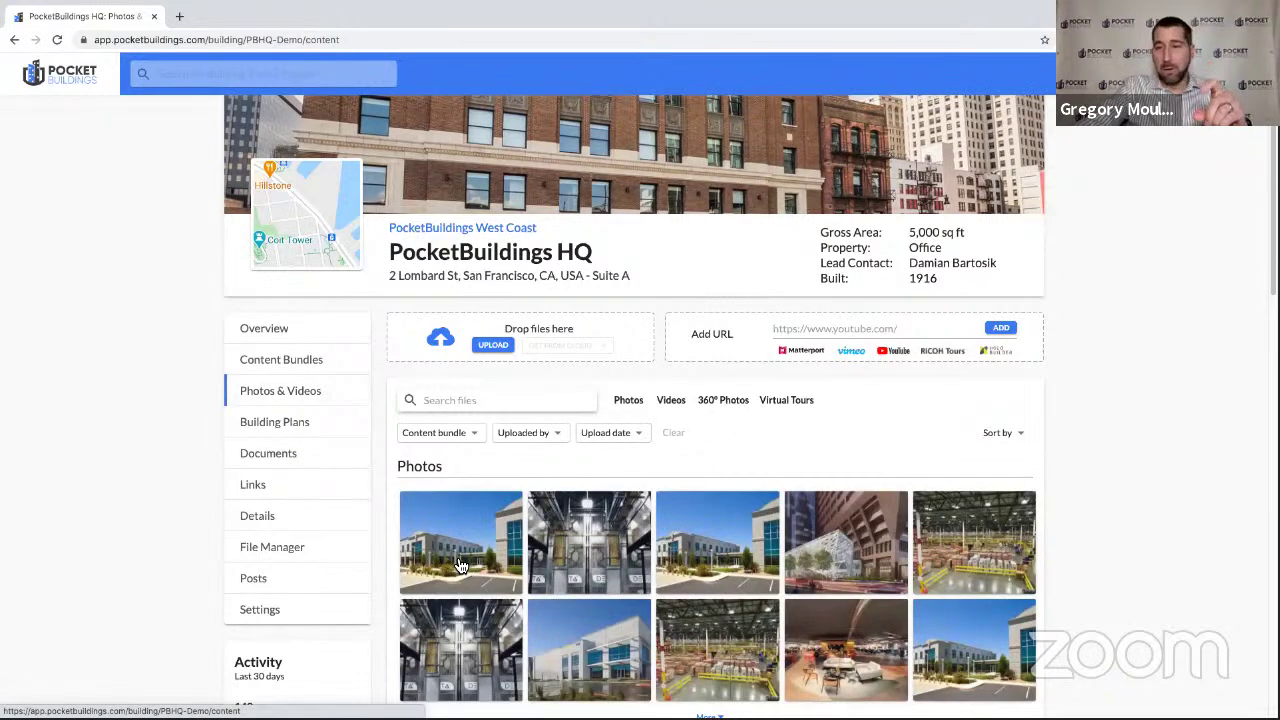
left_click(460, 566)
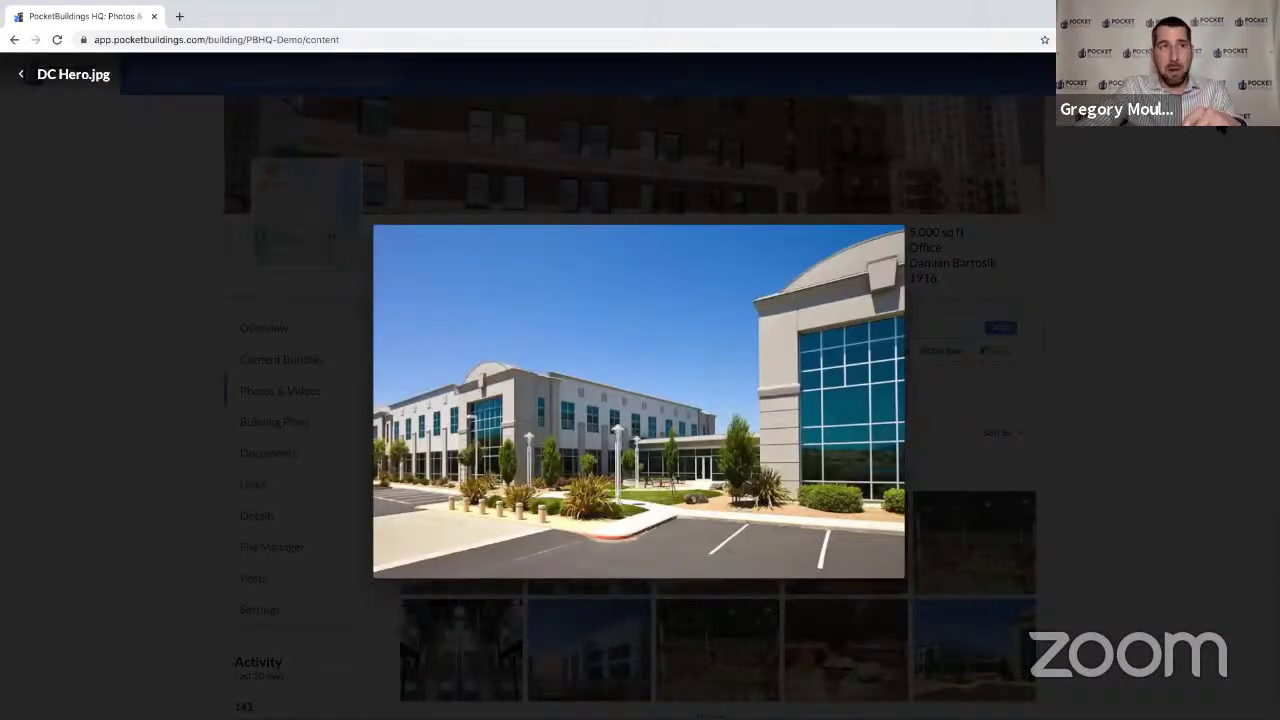
mouse_move(1092, 145)
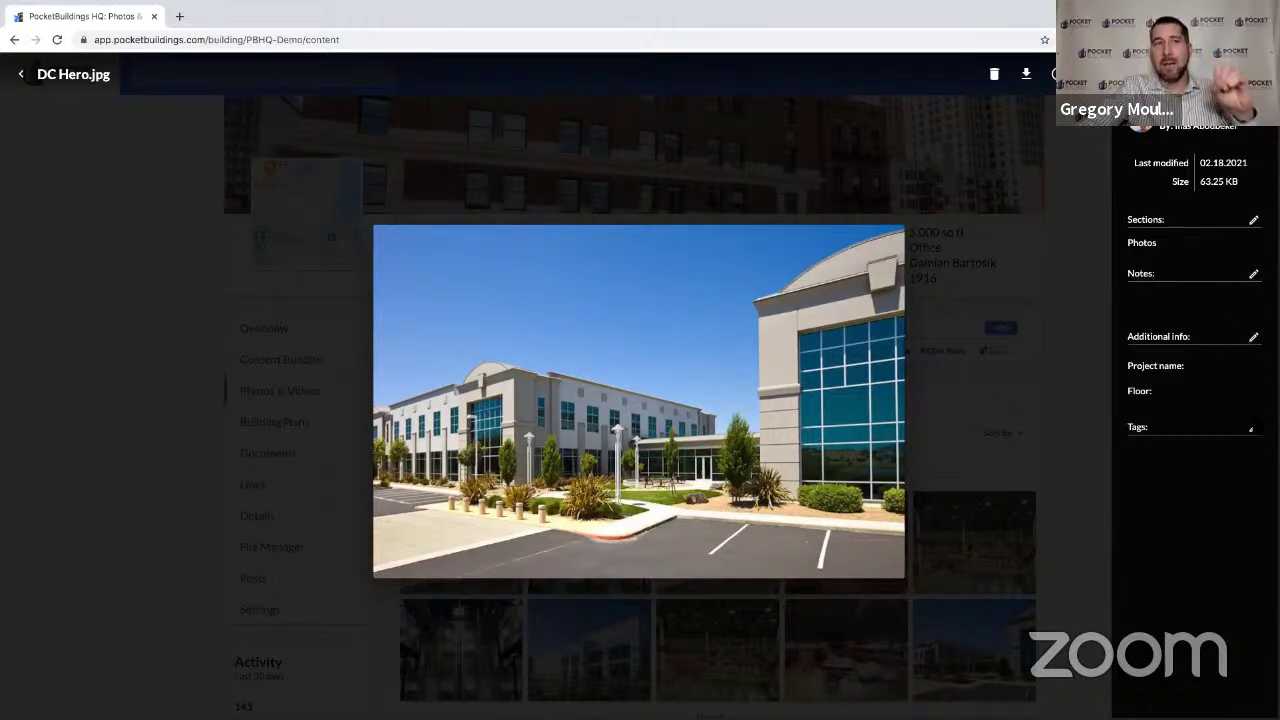
Edit the sections of DC Hero.jpg, adding it to Floorplans and to the Kilroy Realty SF, Property Marketing and Google Lease content bundles.
left_click(1253, 220)
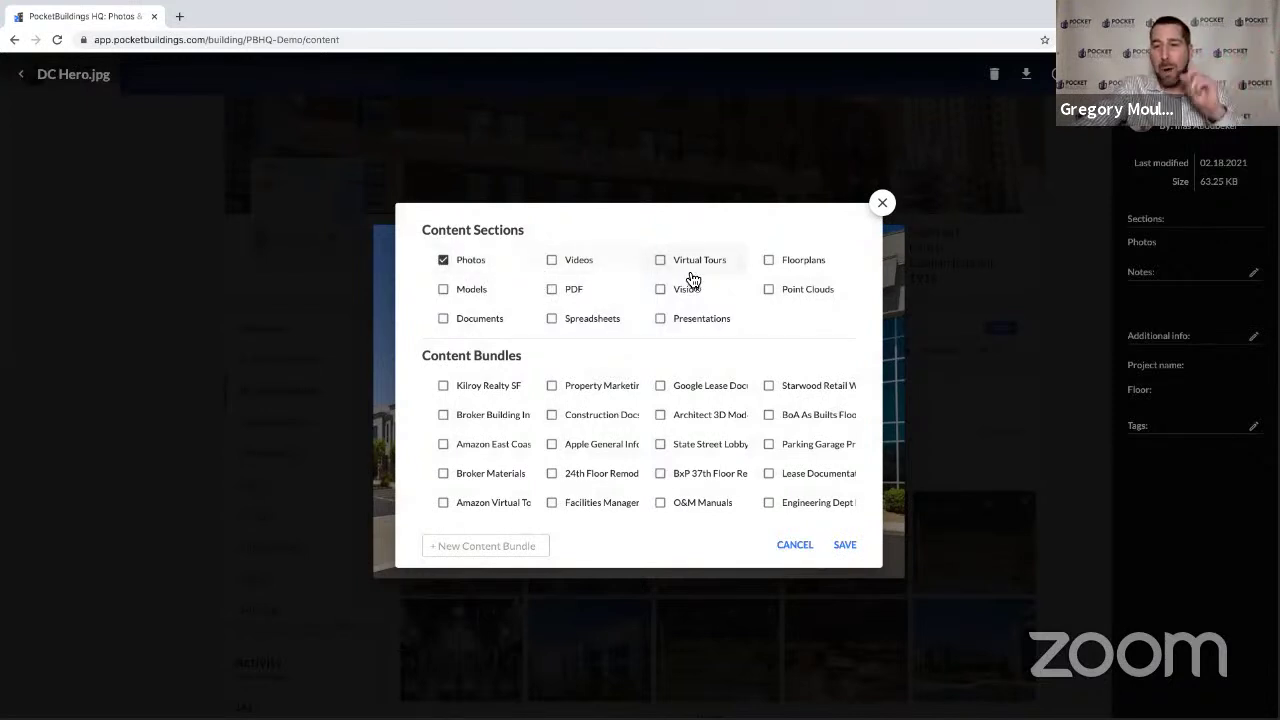
left_click(770, 263)
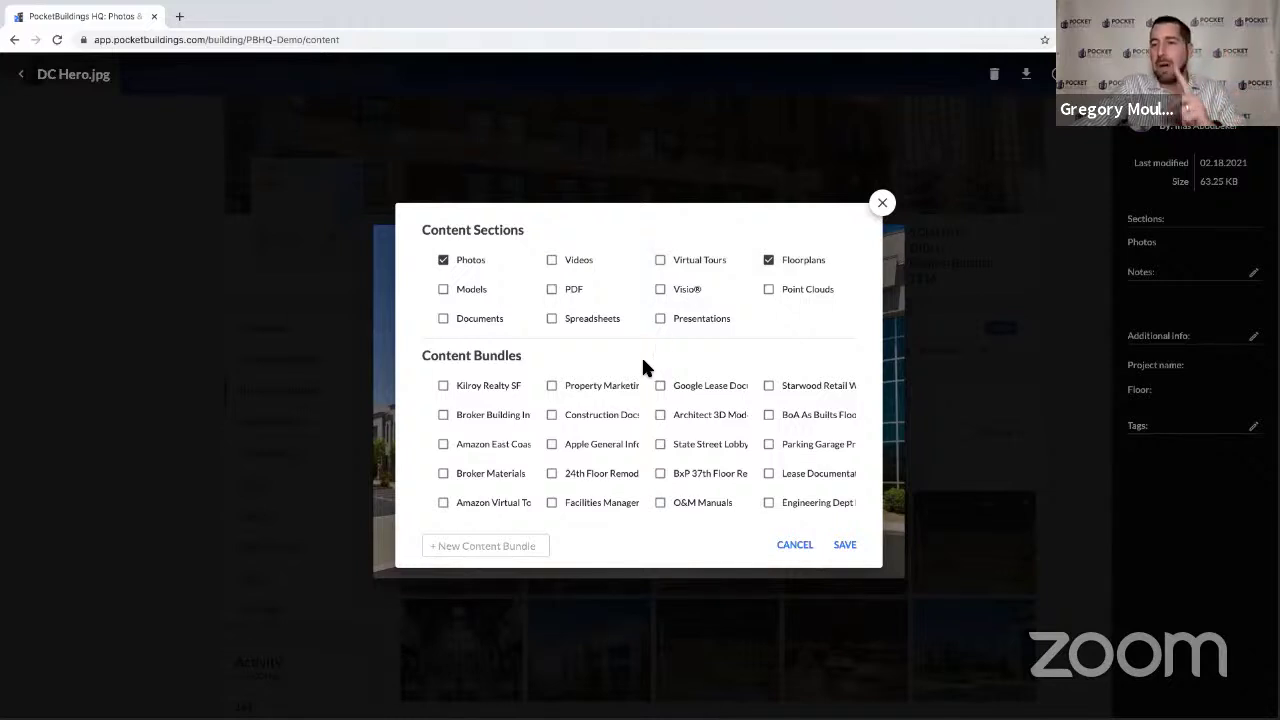
left_click(443, 387)
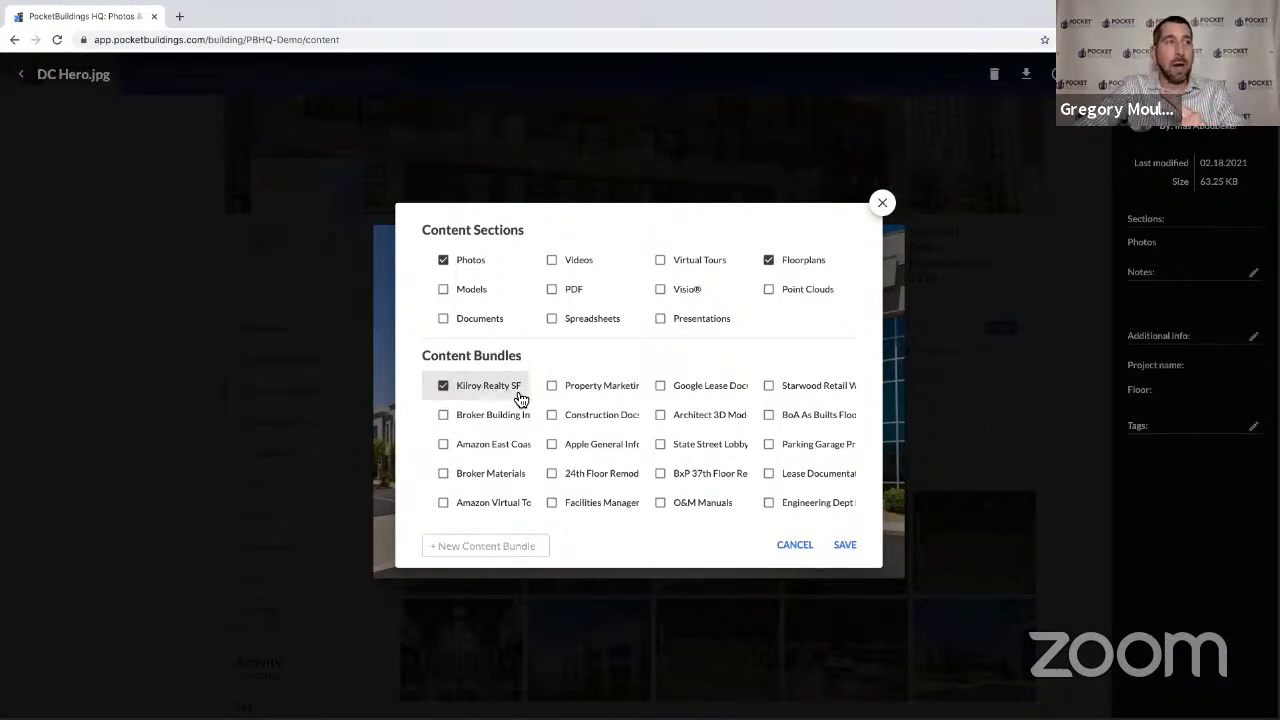
left_click(551, 387)
left_click(660, 387)
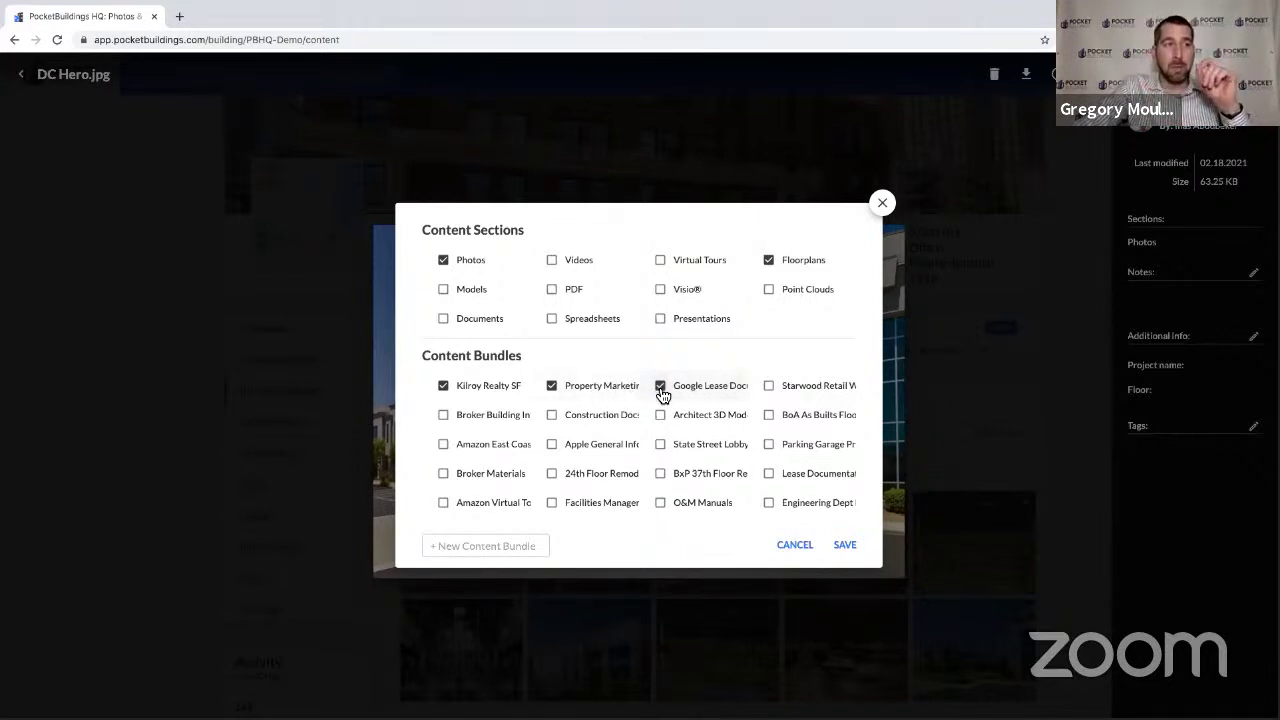
Deselect the three content bundles and the Floorplans section, discard the section edits and close DC Hero.jpg.
left_click(660, 387)
left_click(553, 389)
left_click(446, 390)
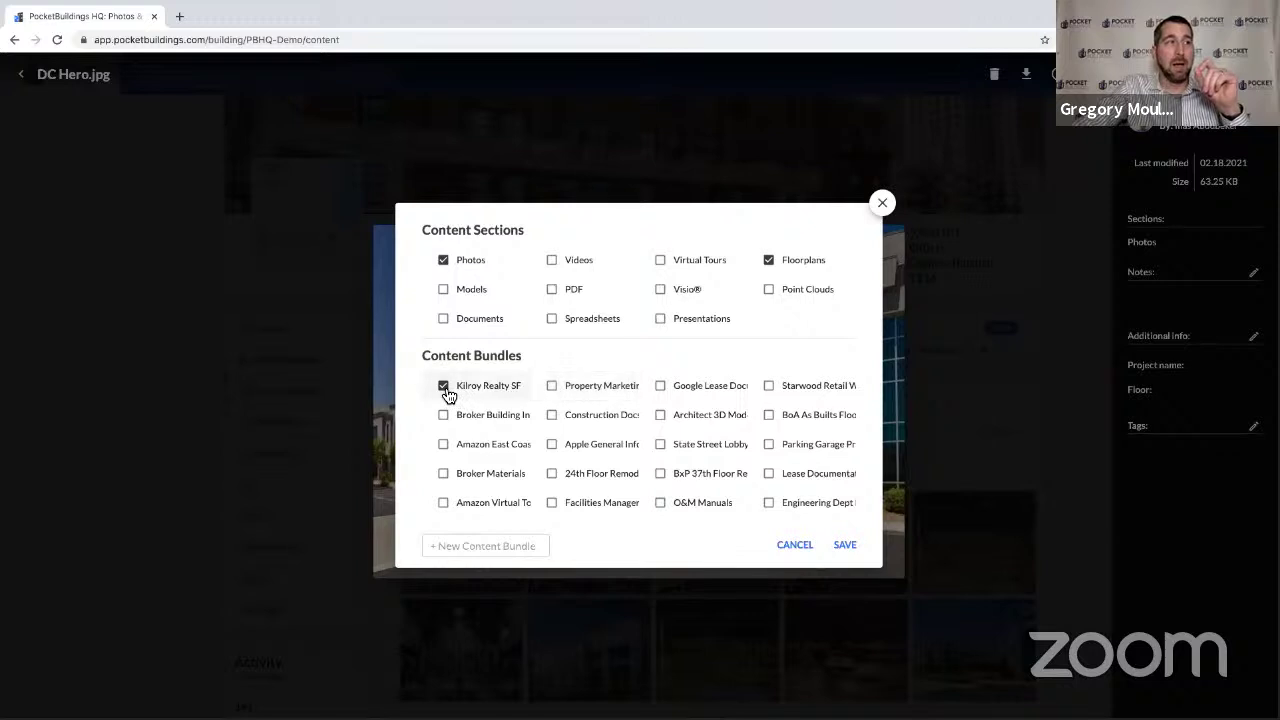
left_click(769, 262)
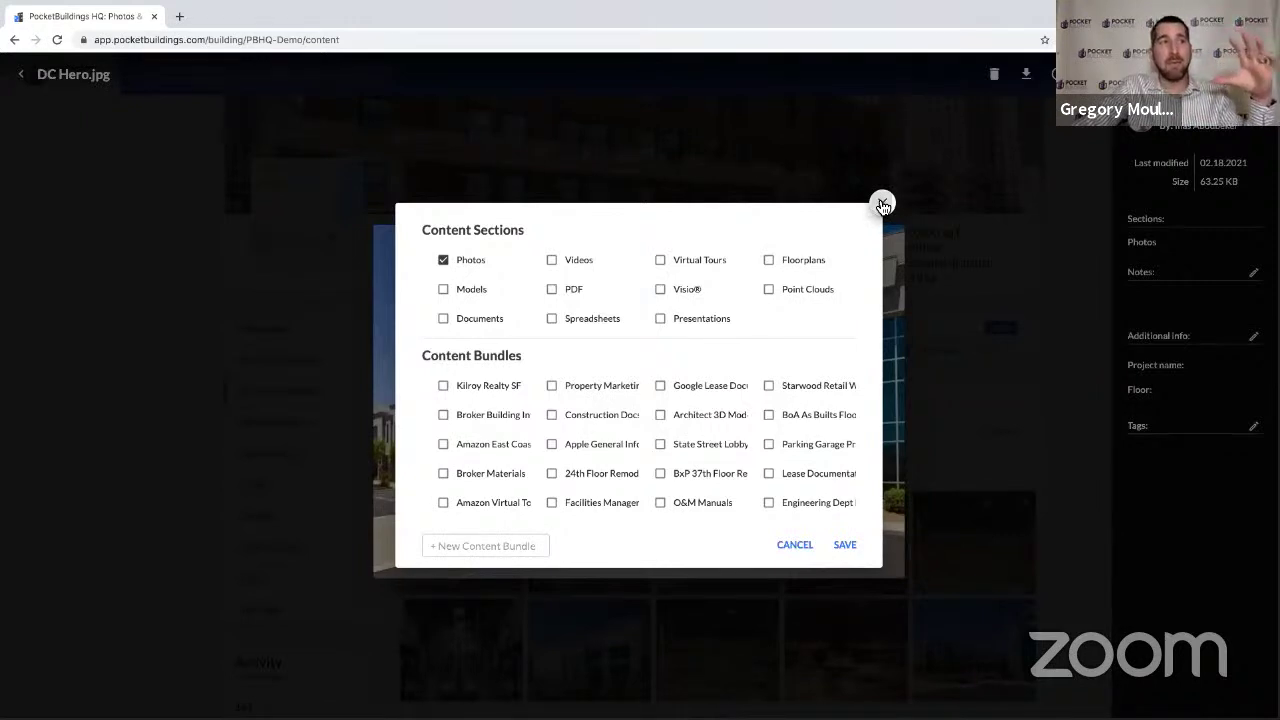
left_click(882, 205)
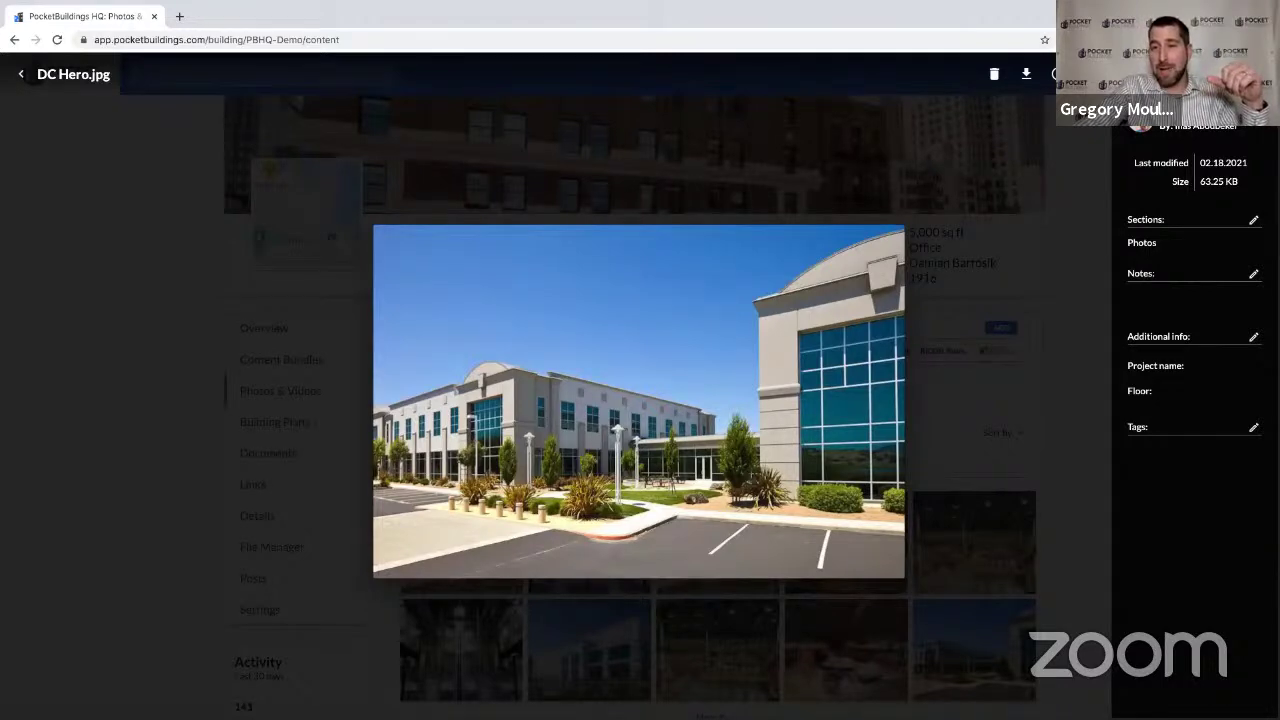
left_click(1051, 265)
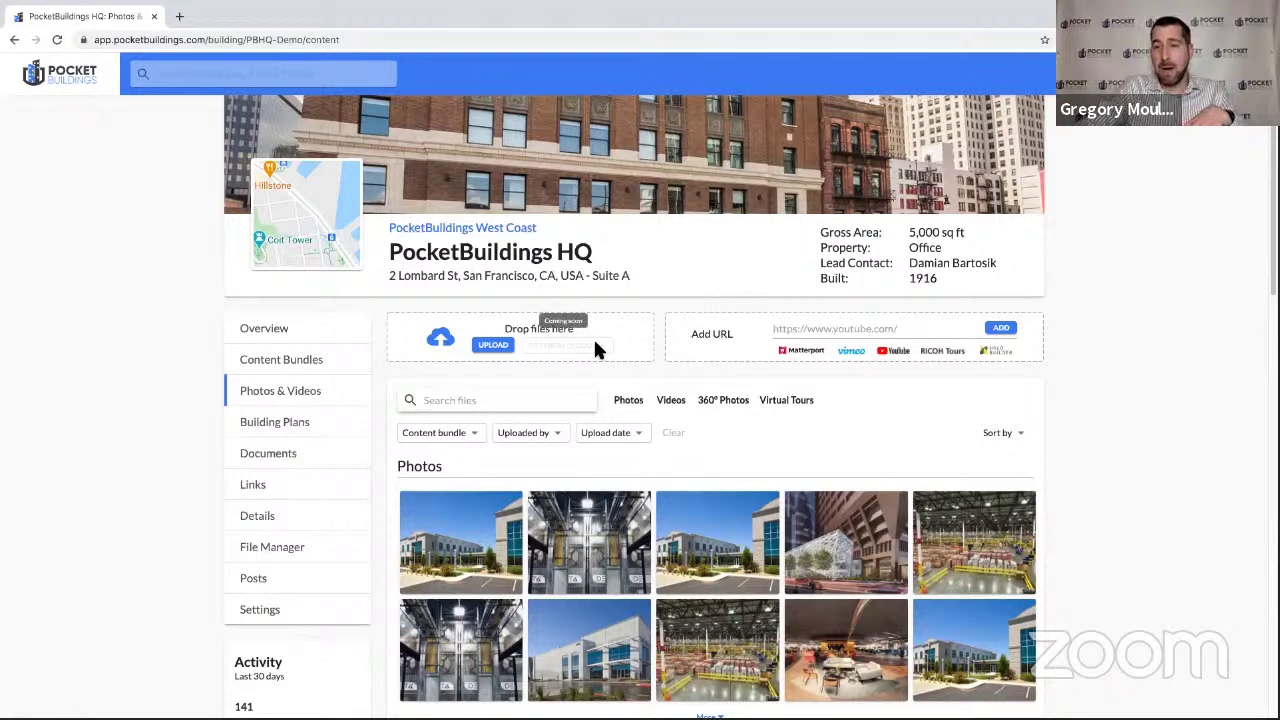
Show the file chooser for uploading photos and videos and dismiss it without choosing a file.
left_click(494, 346)
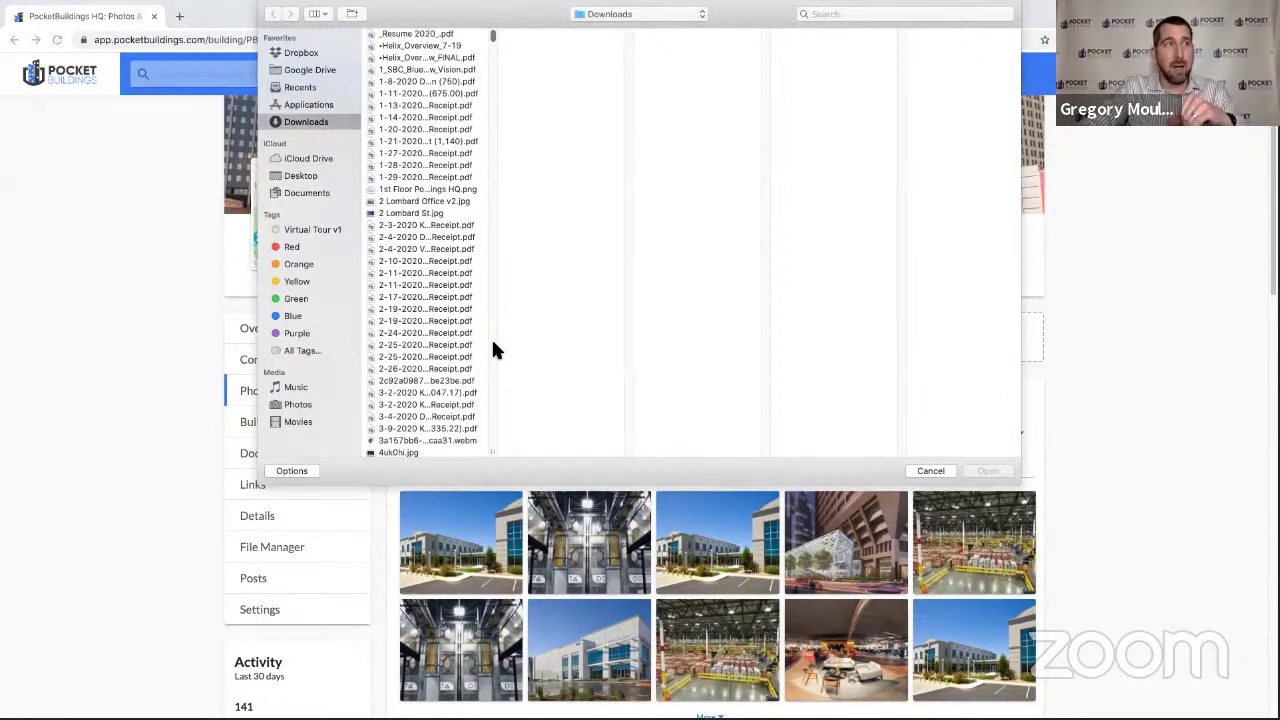
left_click(927, 469)
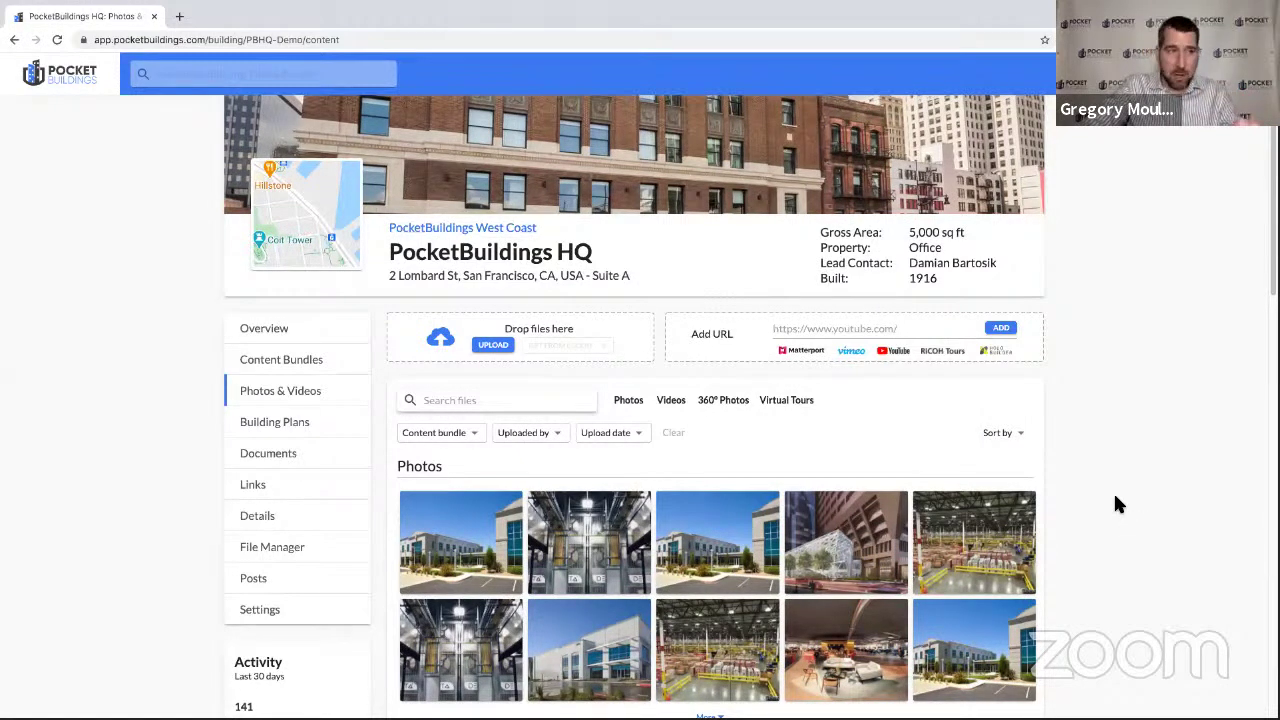
scroll(1118, 505, "down", 1)
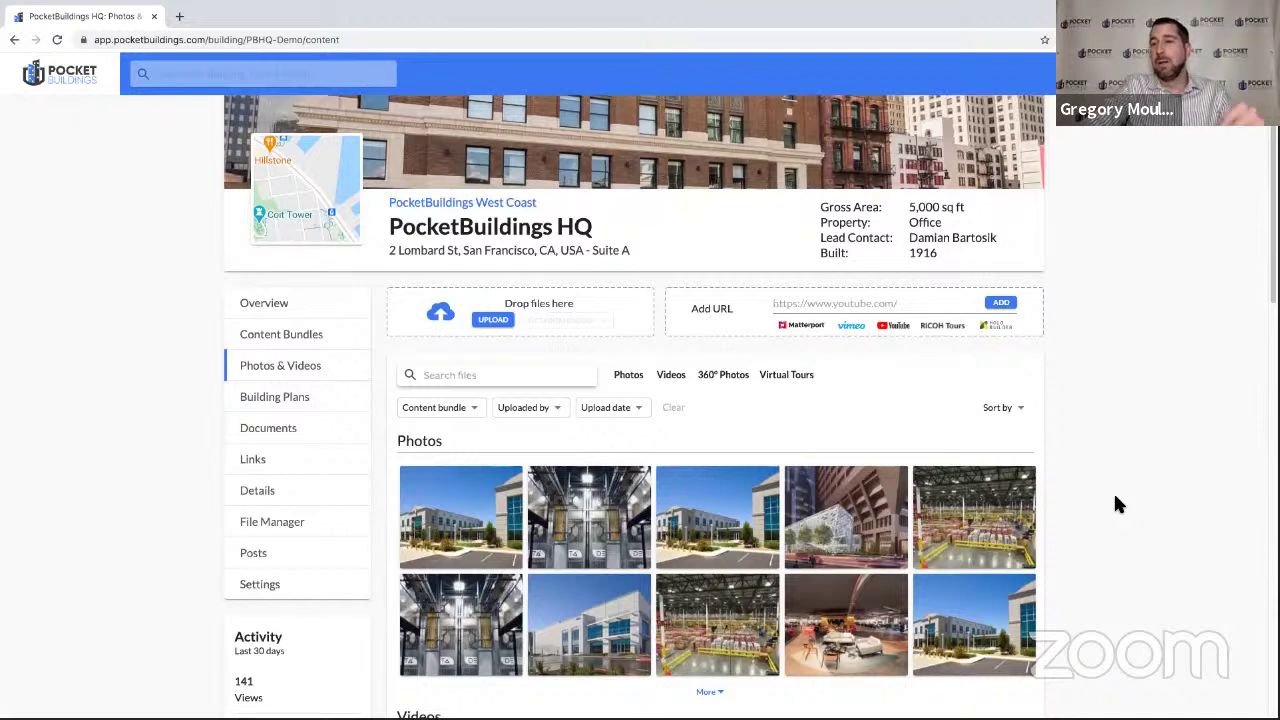
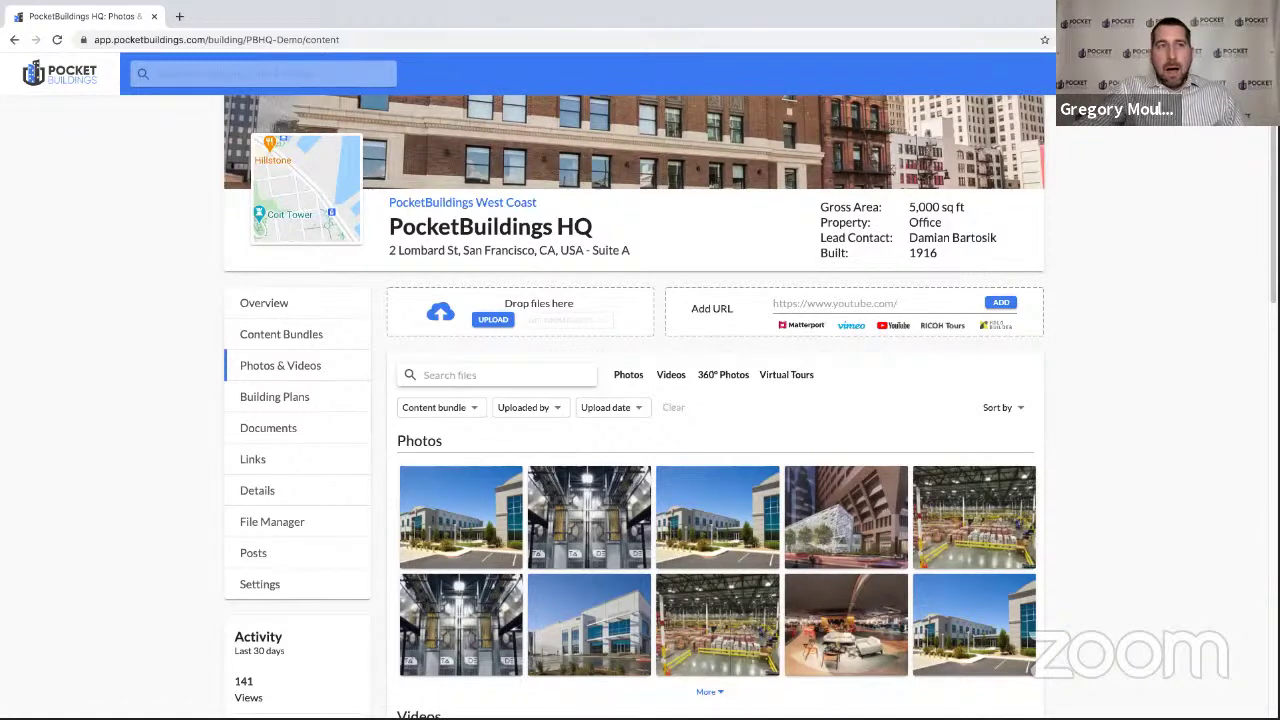
Sign out of the current account and go from the account creation page to the login form.
left_click(1240, 73)
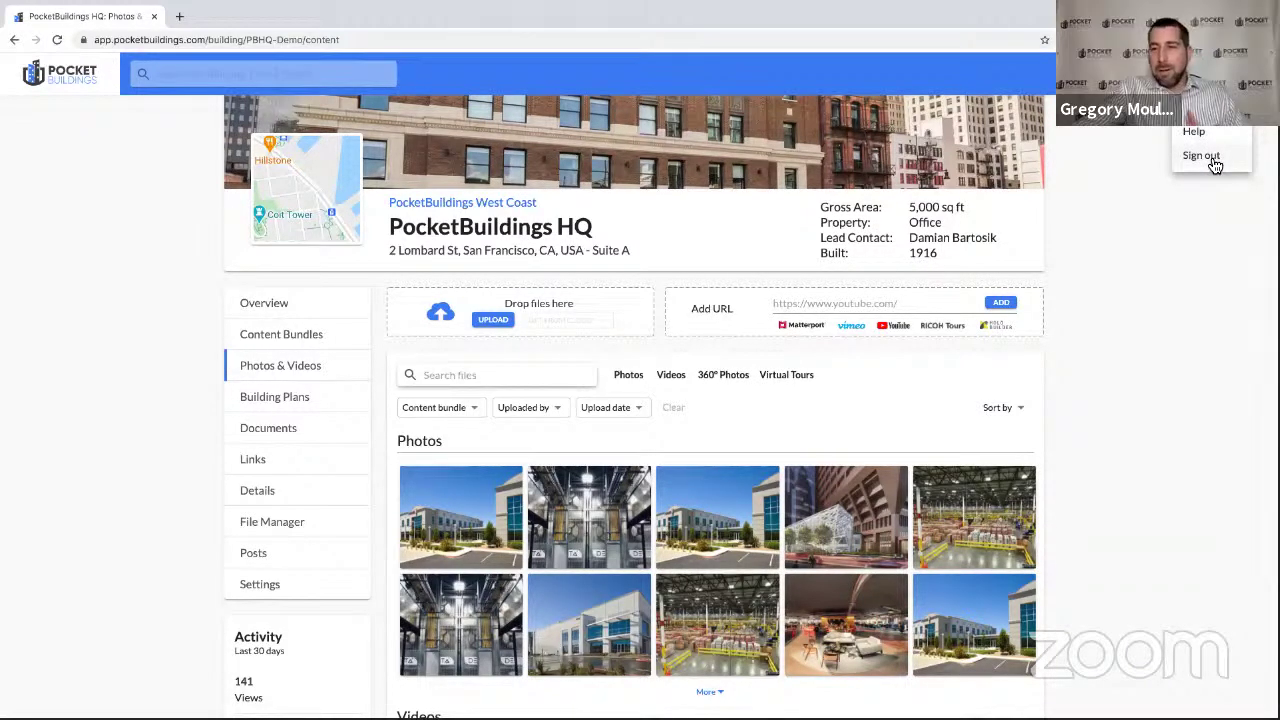
left_click(1203, 157)
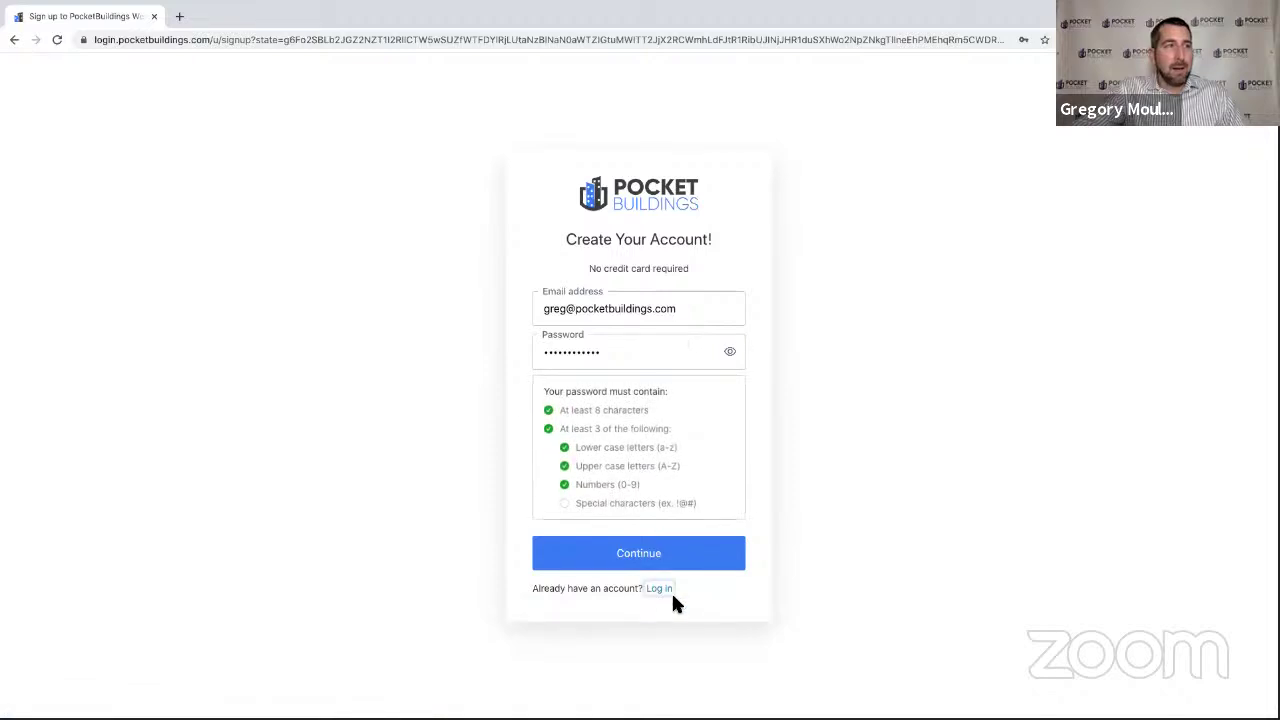
left_click(662, 590)
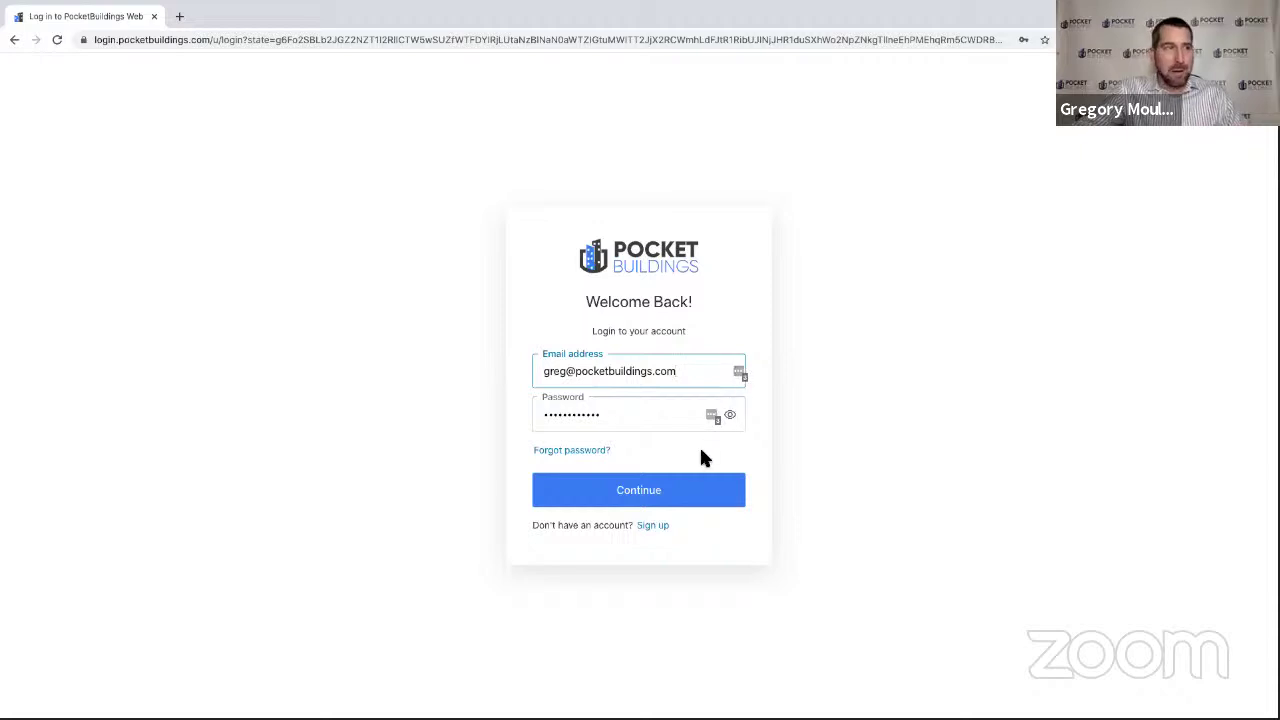
Log in with a different saved LastPass account, filling in its e-mail address and password.
left_click(738, 372)
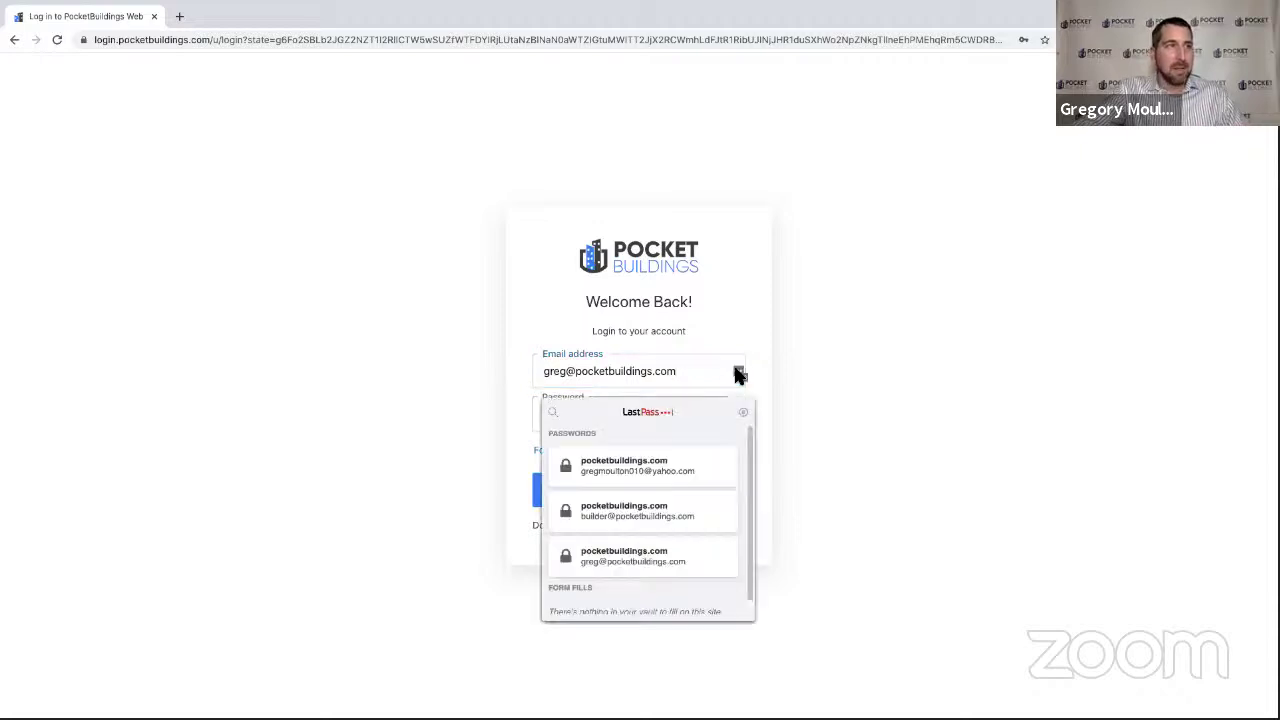
left_click(633, 512)
left_click(637, 498)
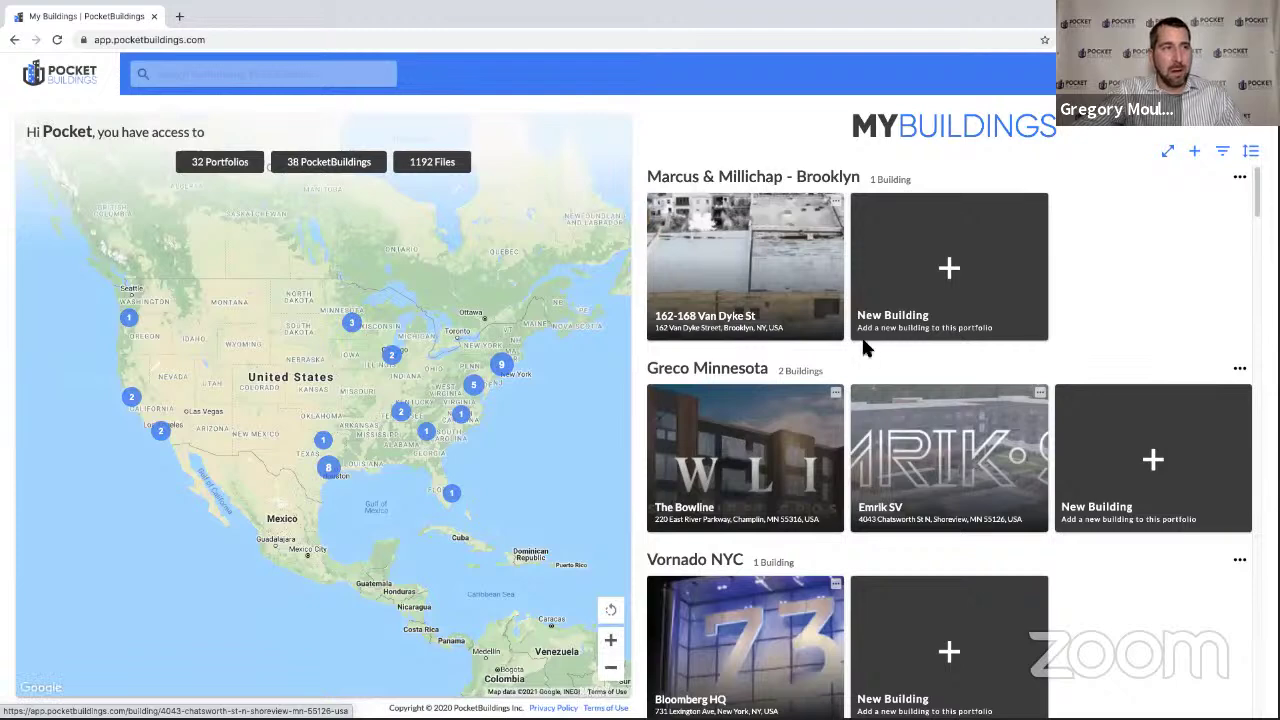
Open the 162-168 Van Dyke St building in the Marcus & Millichap - Brooklyn portfolio and show its content bundles.
left_click(752, 292)
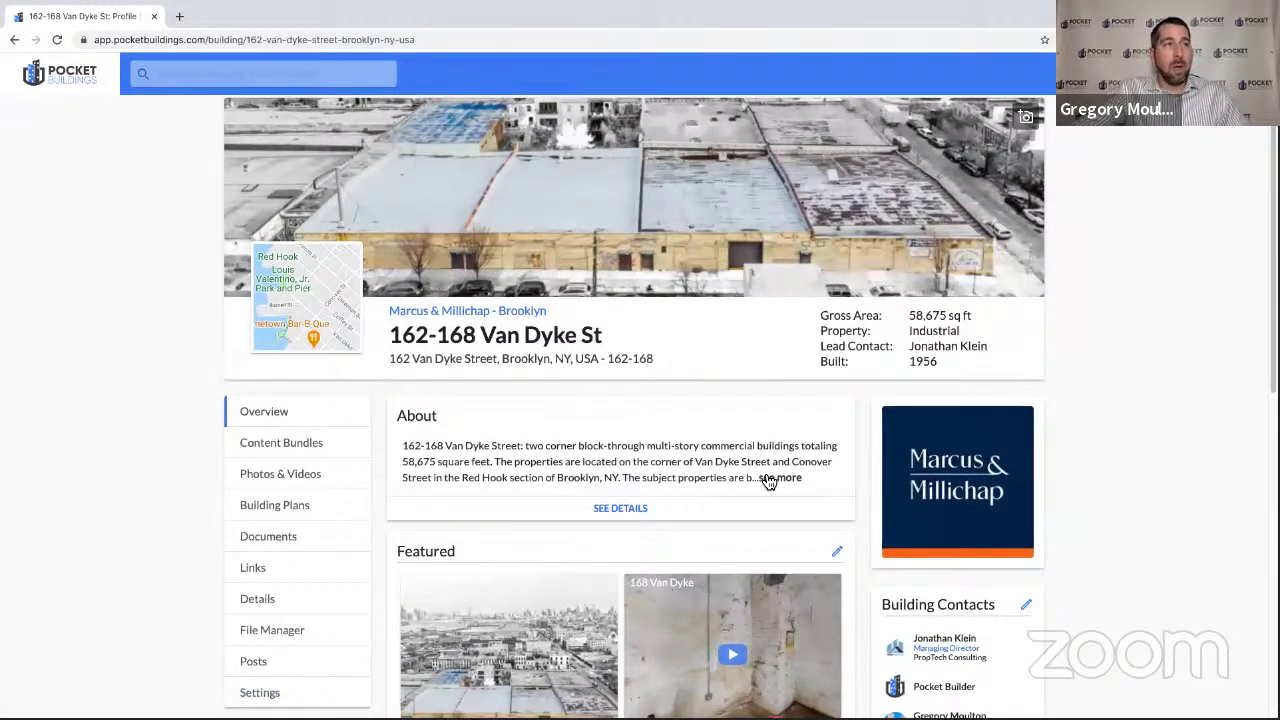
scroll(766, 480, "down", 1)
scroll(767, 481, "down", 1)
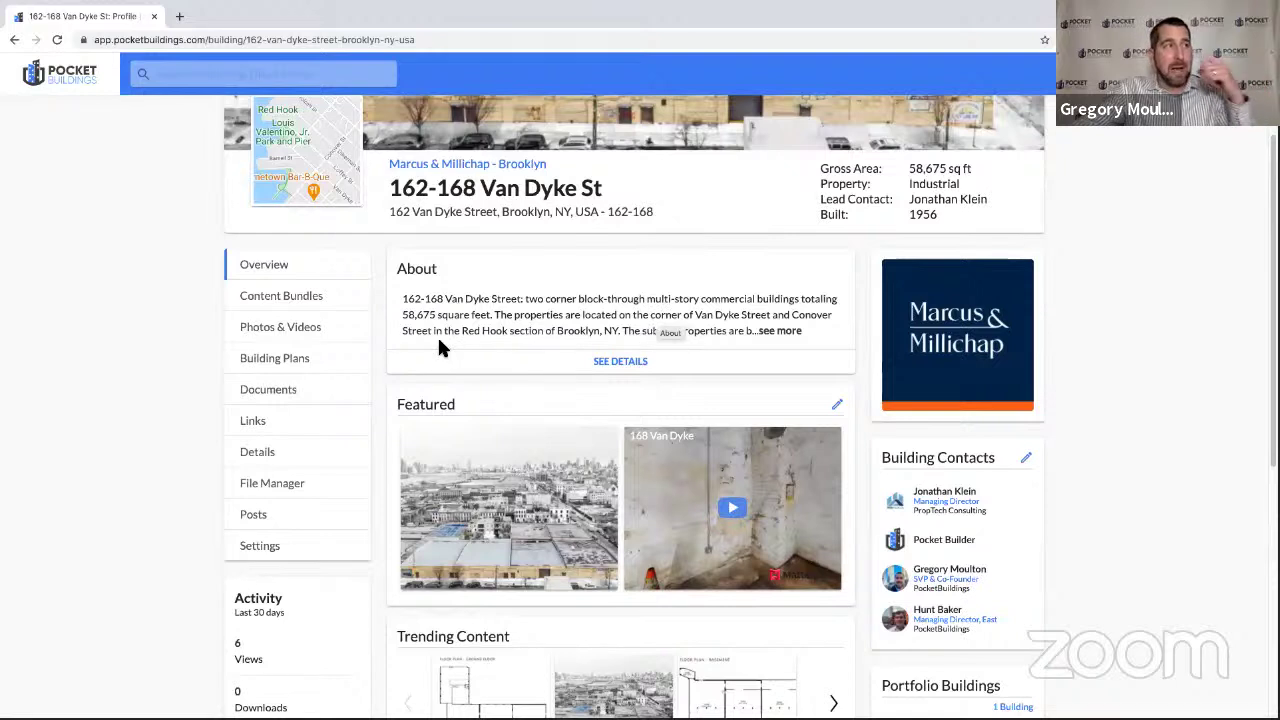
left_click(296, 298)
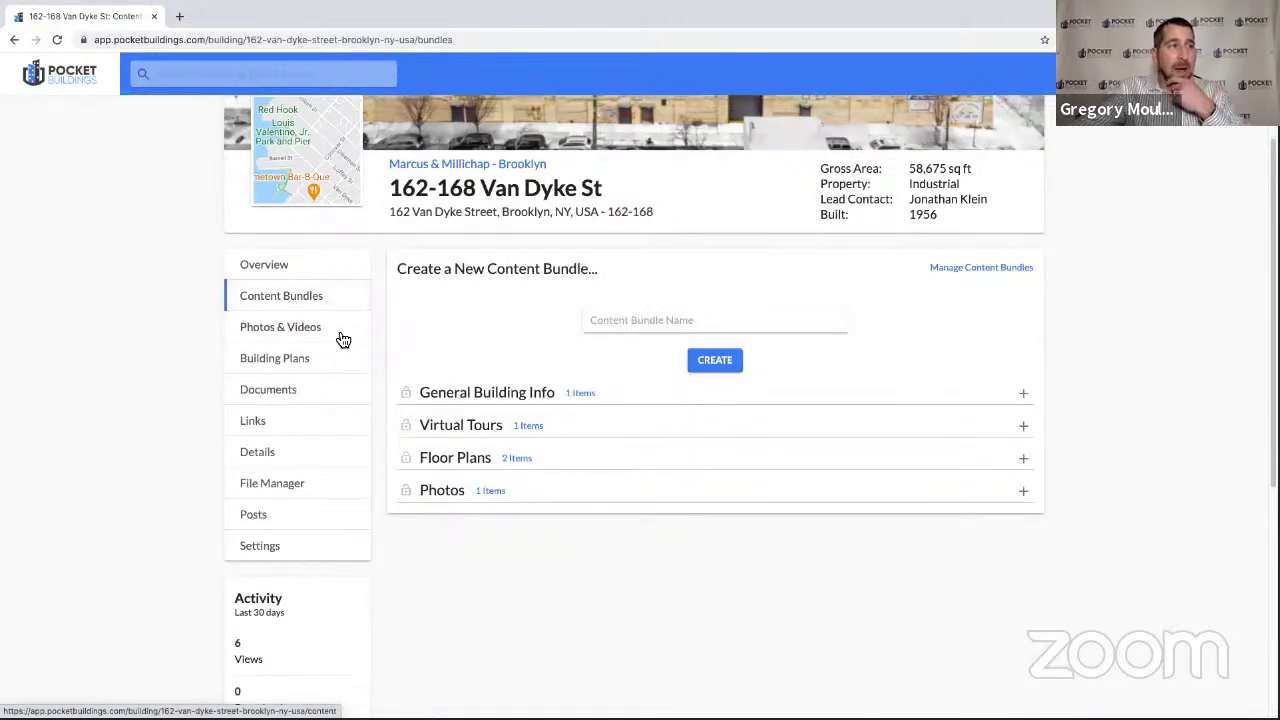
Upload 162 Interior.png, 162 Exterior.png and 162 Overhead.png to the General Building Info content bundle.
left_click(580, 394)
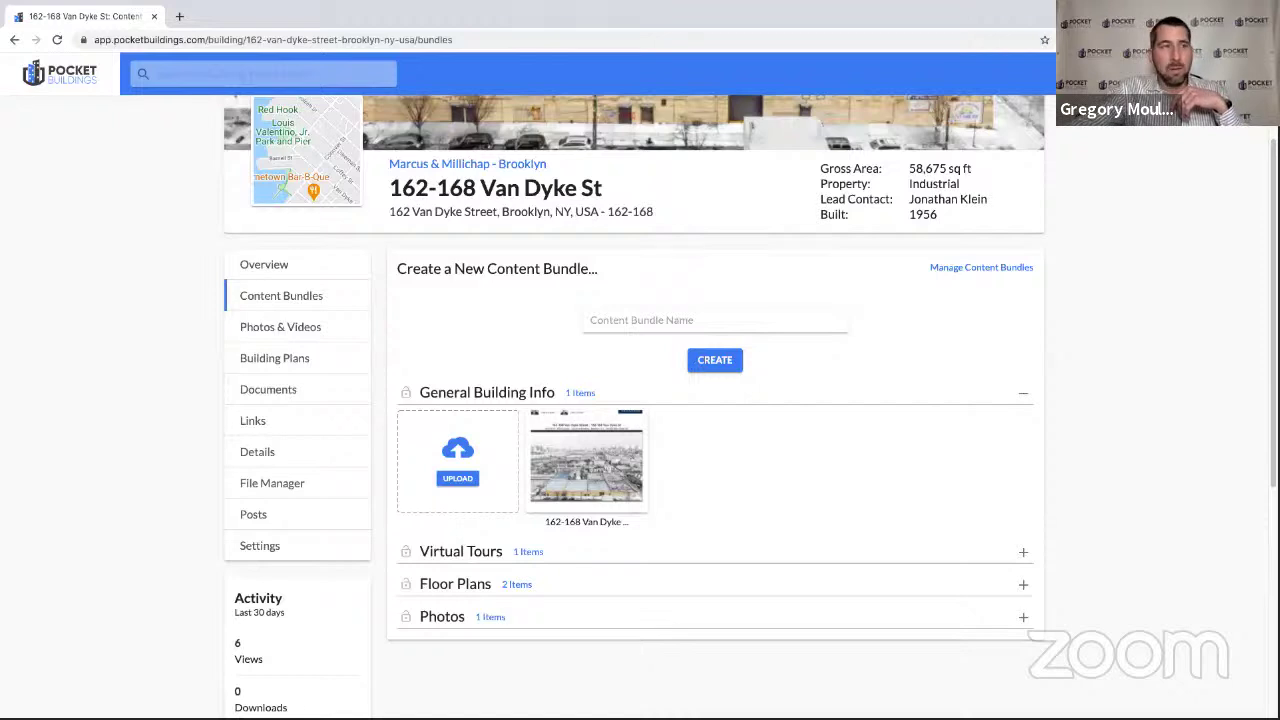
left_click_drag(85, 404, 506, 462)
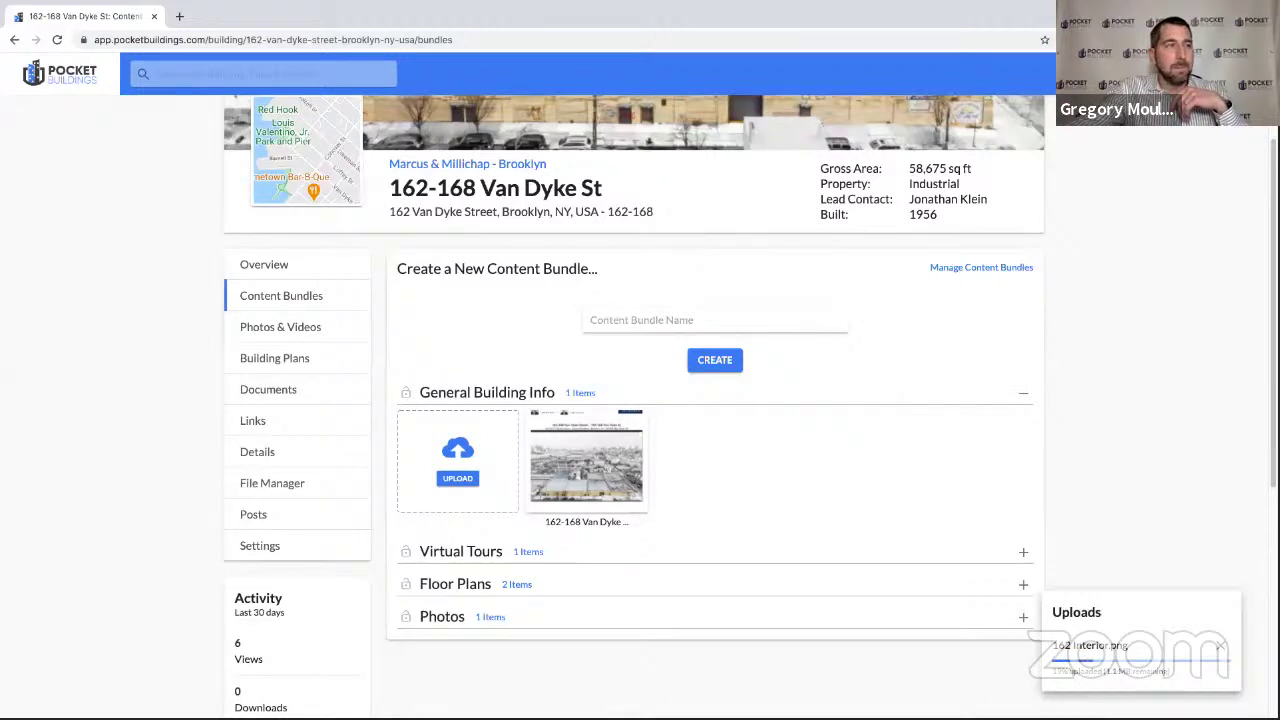
left_click_drag(5, 380, 491, 460)
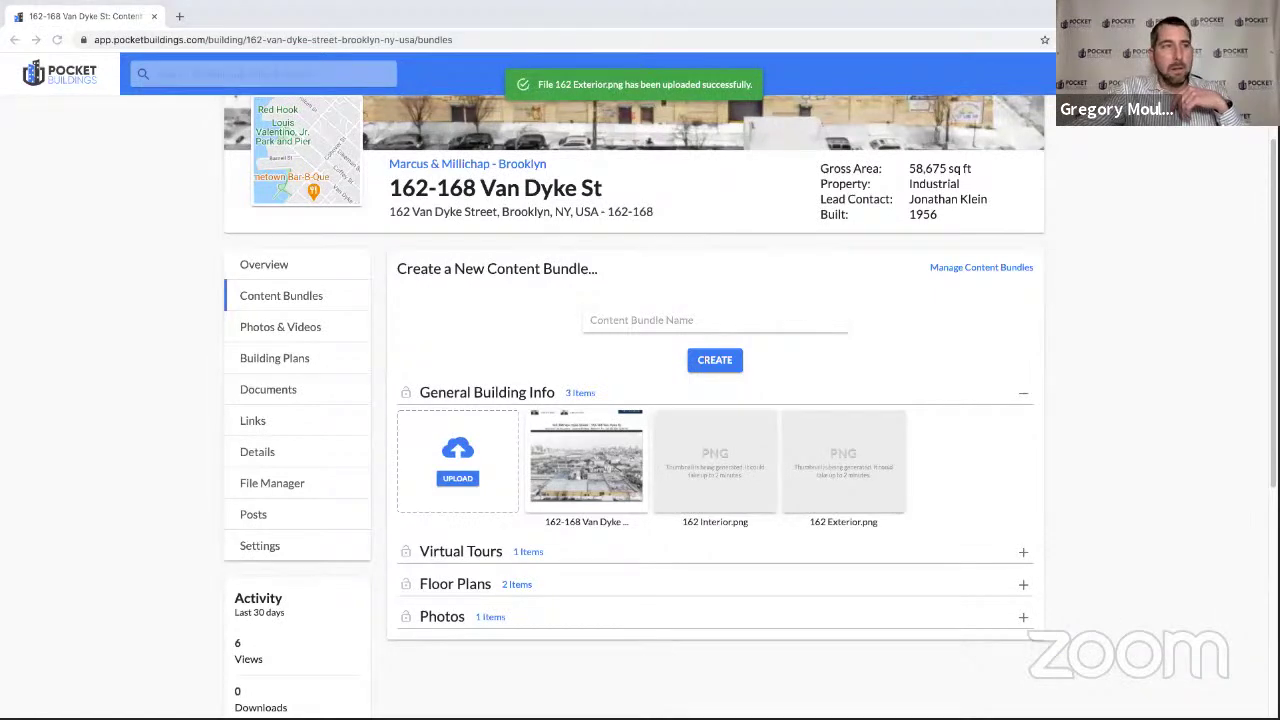
left_click_drag(108, 284, 553, 465)
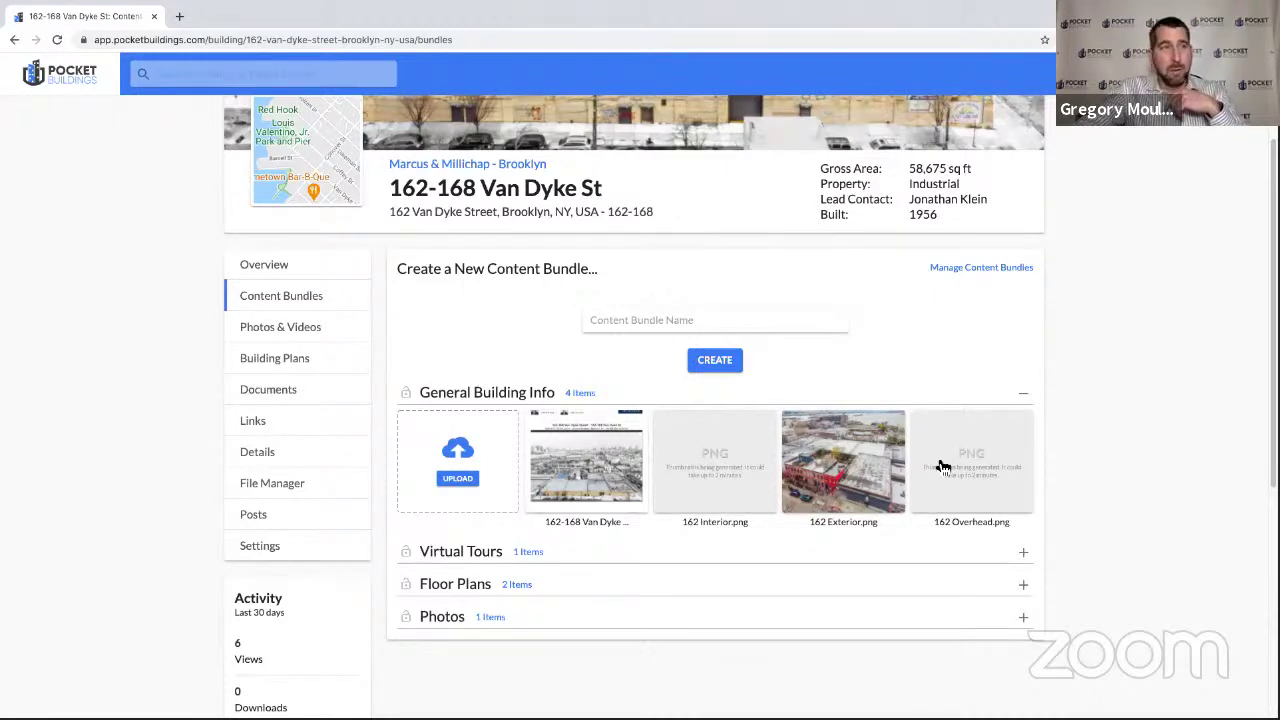
Add the building photo 162 Overhead.png to the Photos content bundle, save the sections and close the image.
left_click(316, 336)
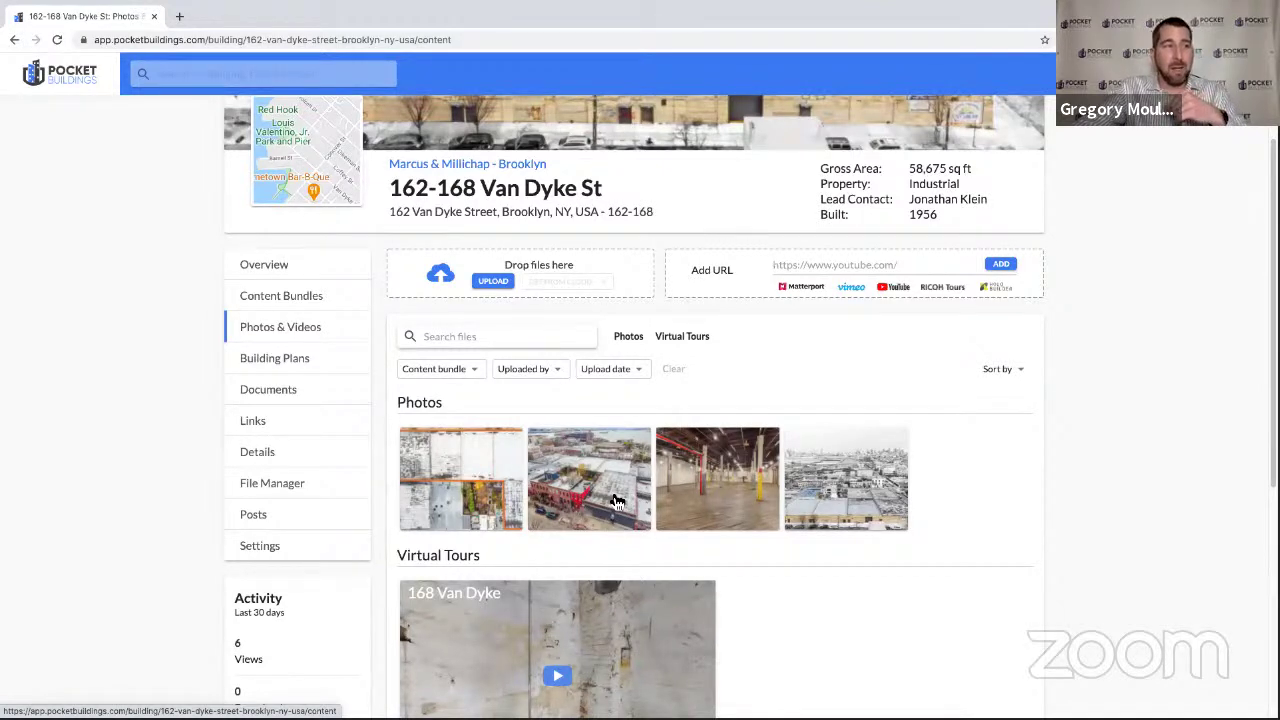
left_click(494, 490)
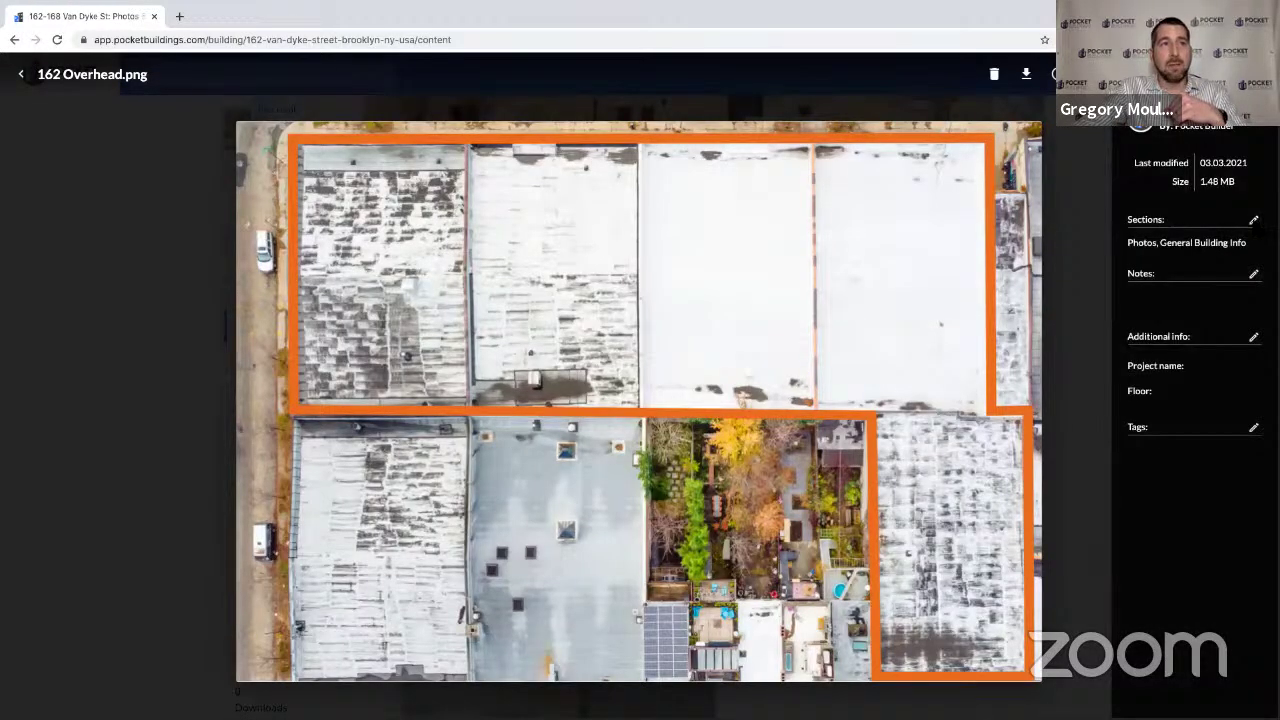
left_click(1254, 220)
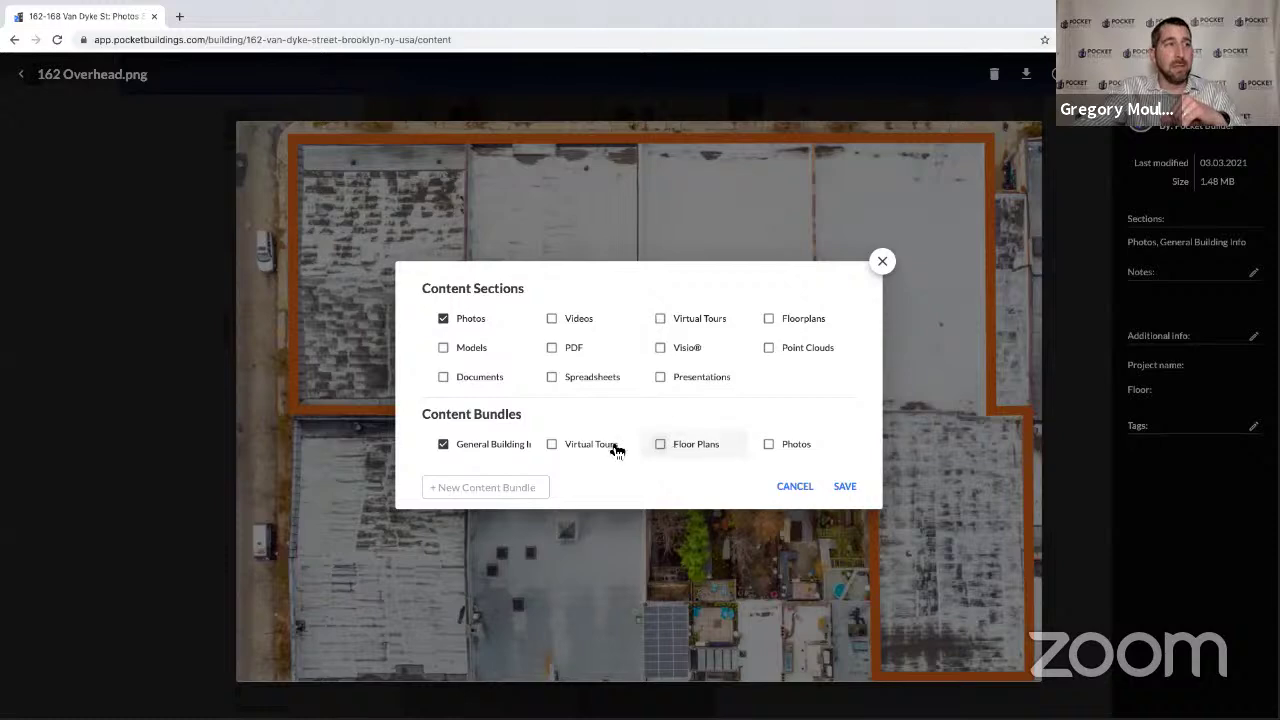
left_click(769, 445)
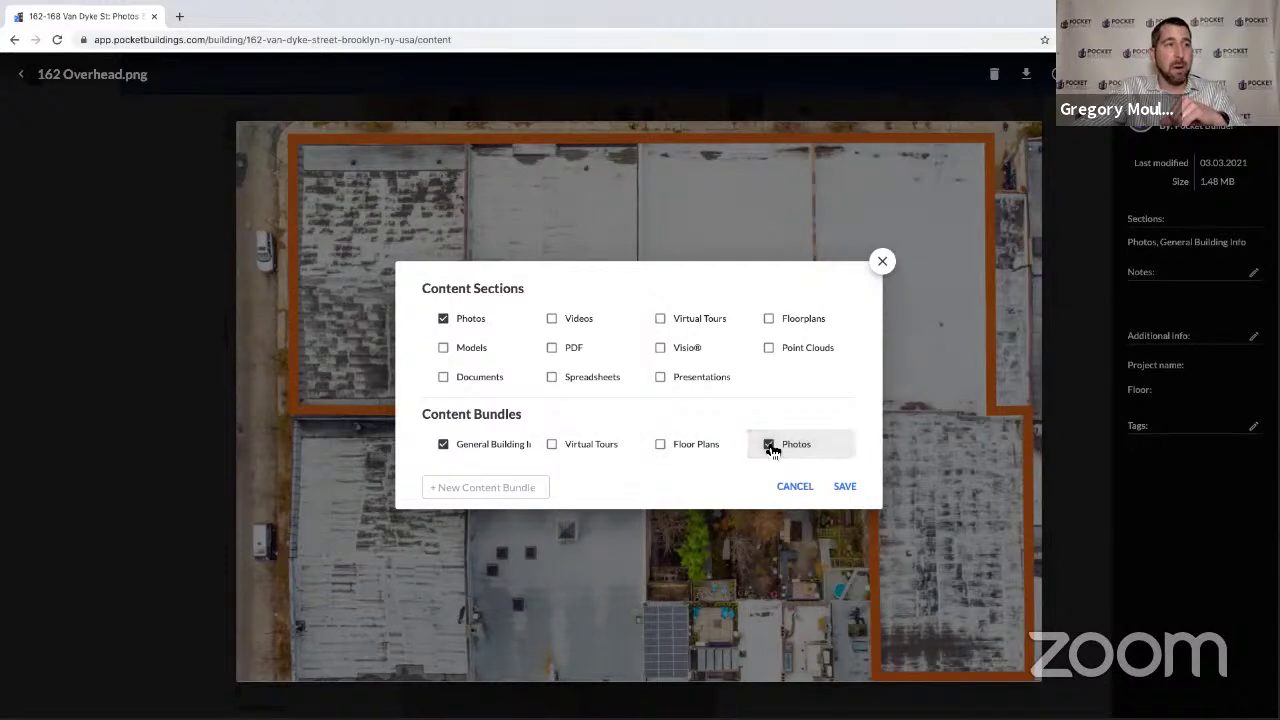
left_click(845, 488)
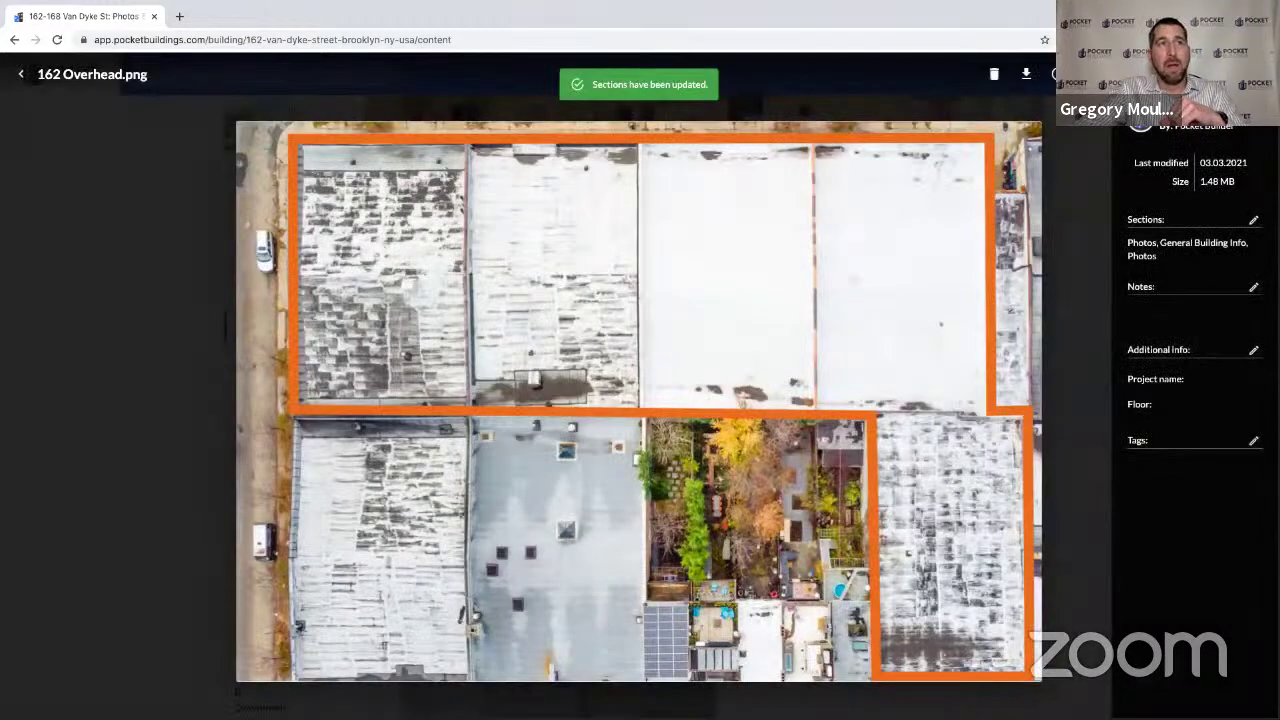
key("Escape")
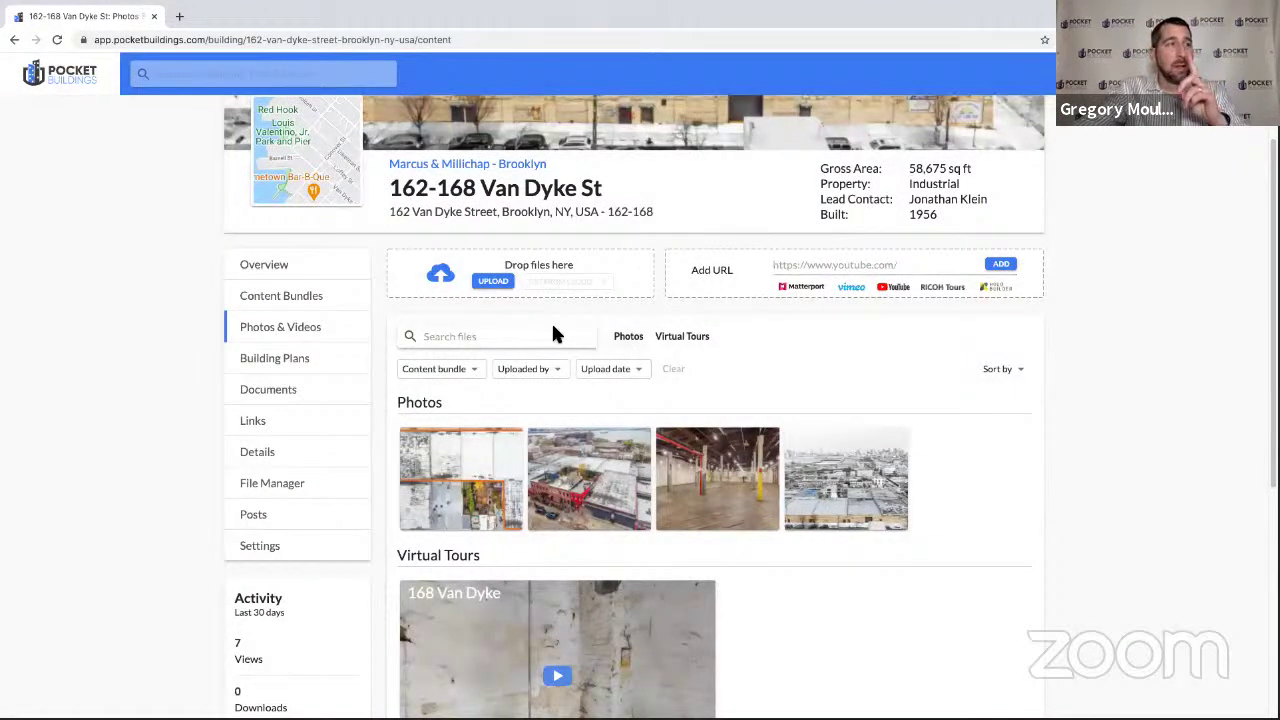
Open Floor Plan - Ground Floor.png from the building plans, review and save its section assignments, and close it.
left_click(294, 357)
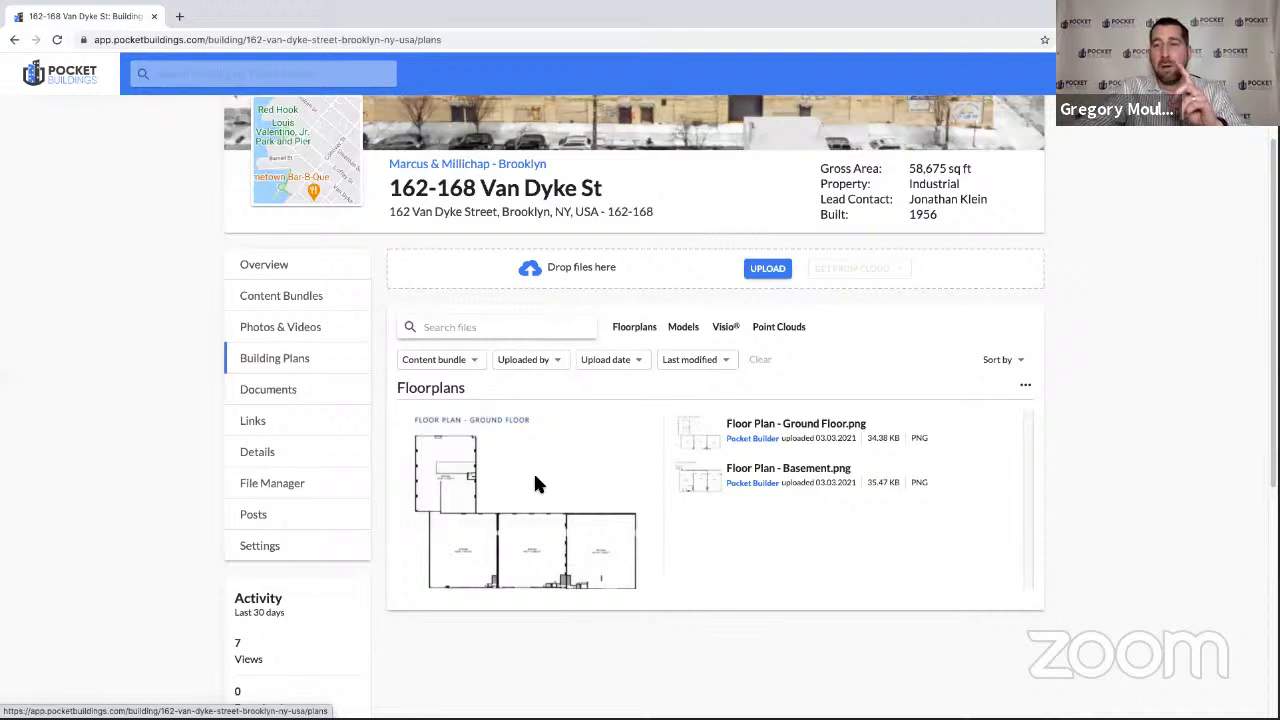
left_click(690, 432)
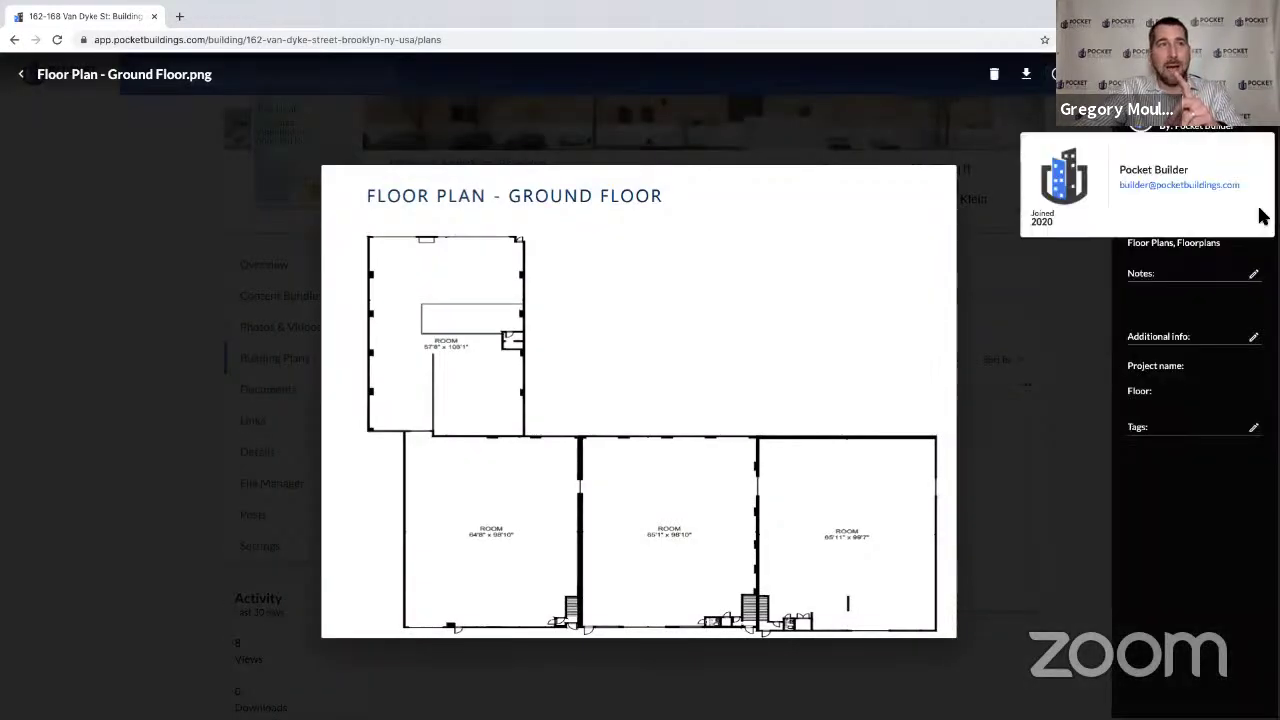
left_click(1253, 219)
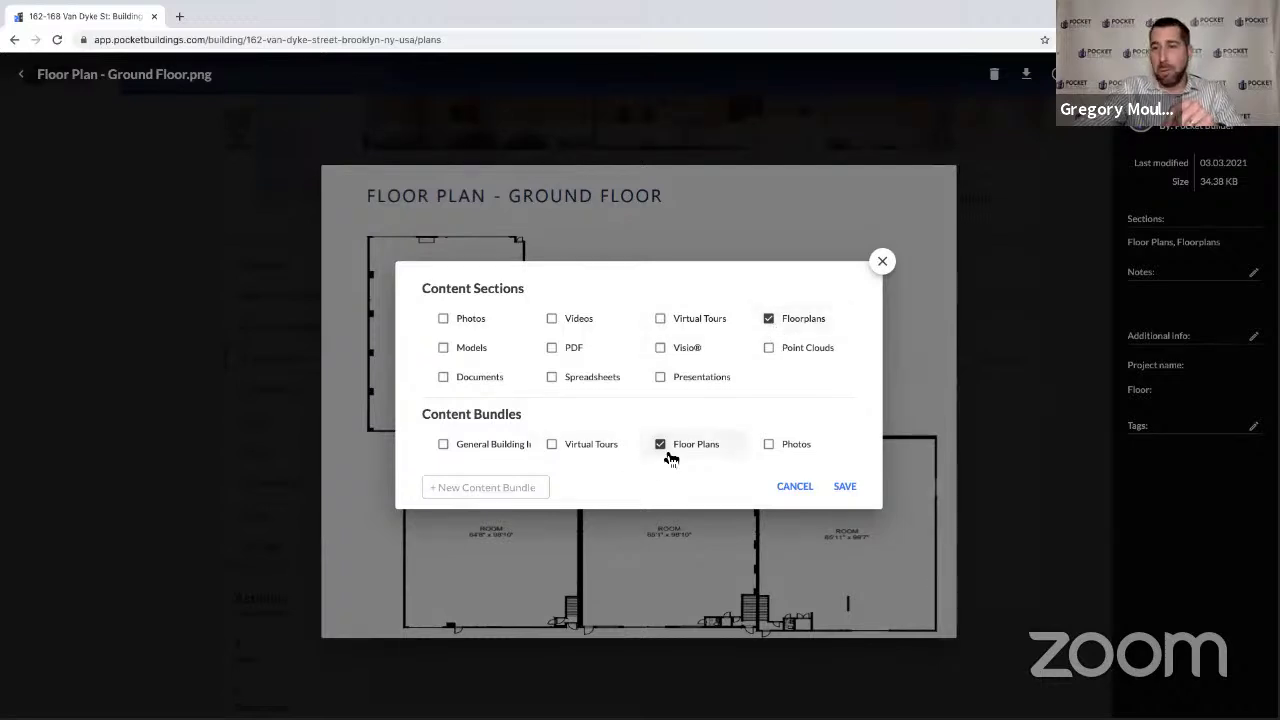
left_click(847, 487)
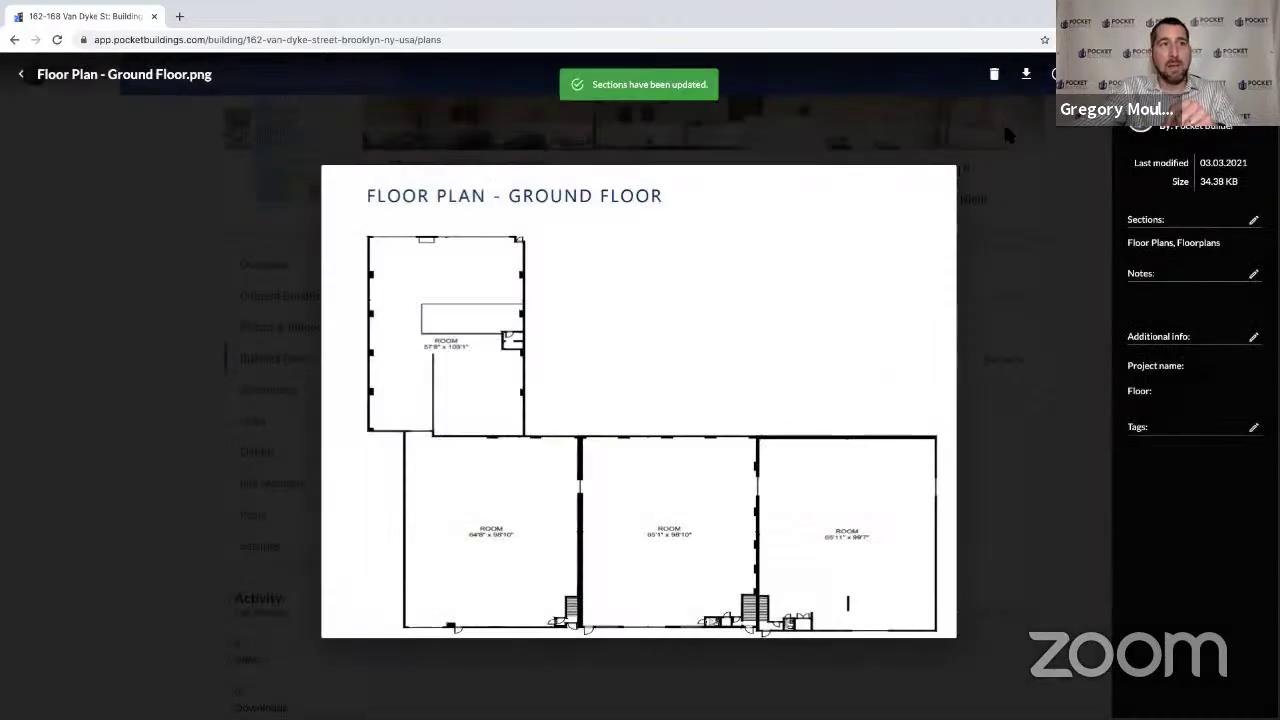
key("Escape")
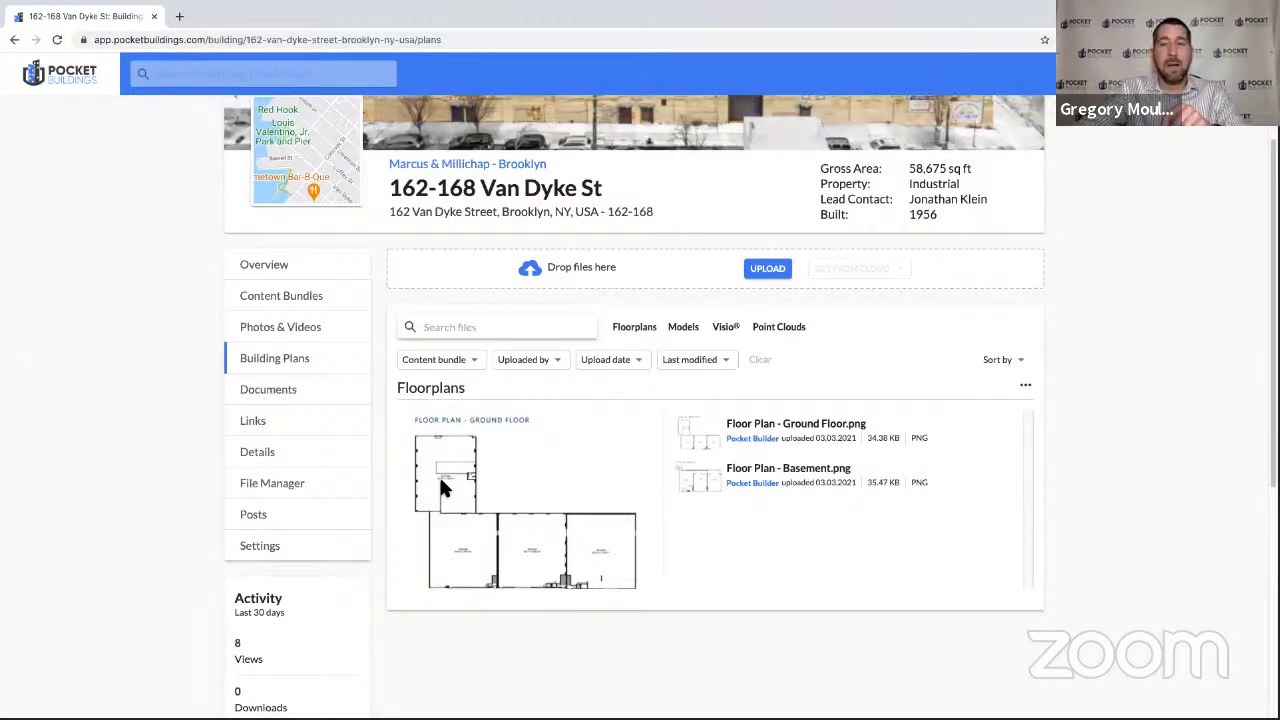
Review the building's details page and go back to its list of content bundles.
left_click(288, 456)
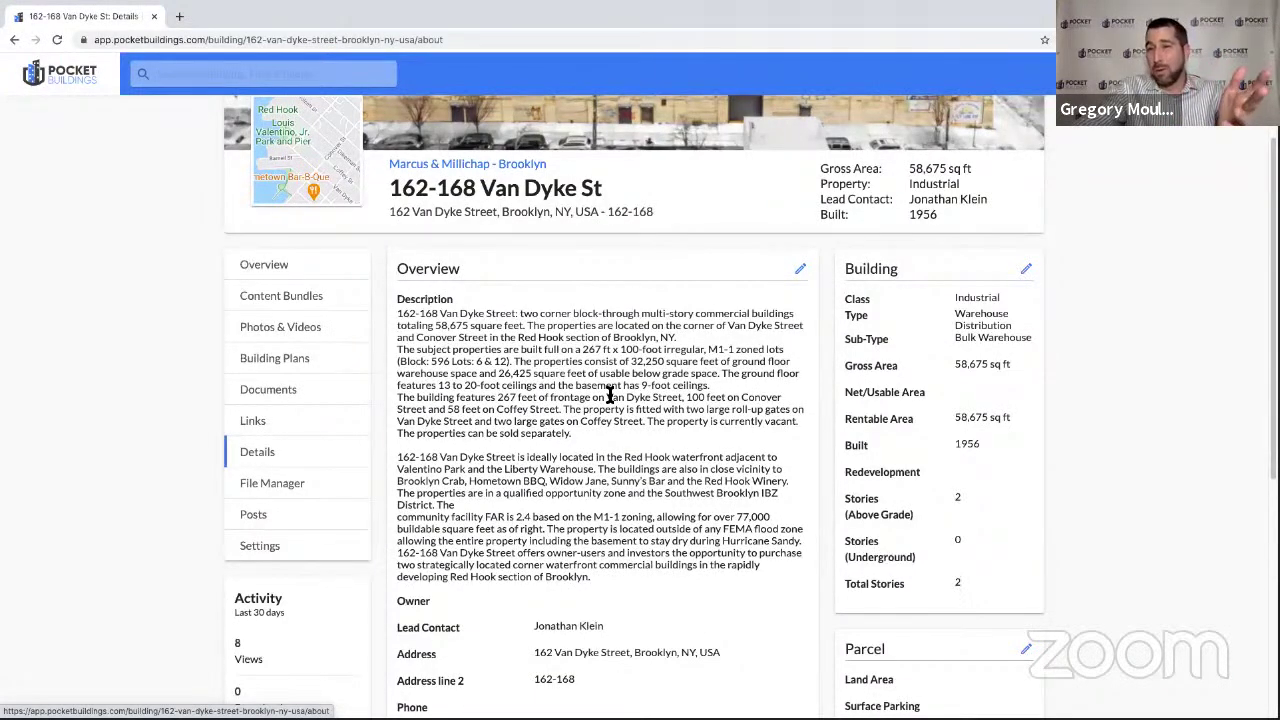
scroll(605, 450, "down", 3)
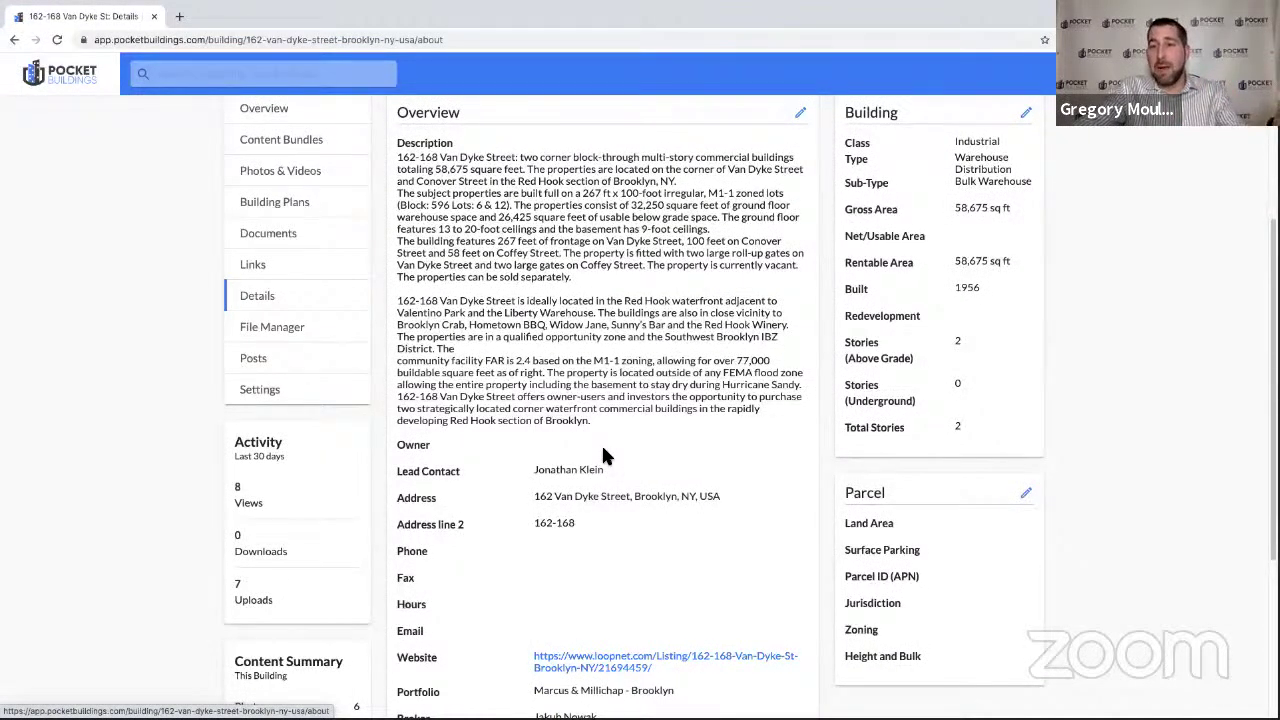
scroll(590, 400, "up", 2)
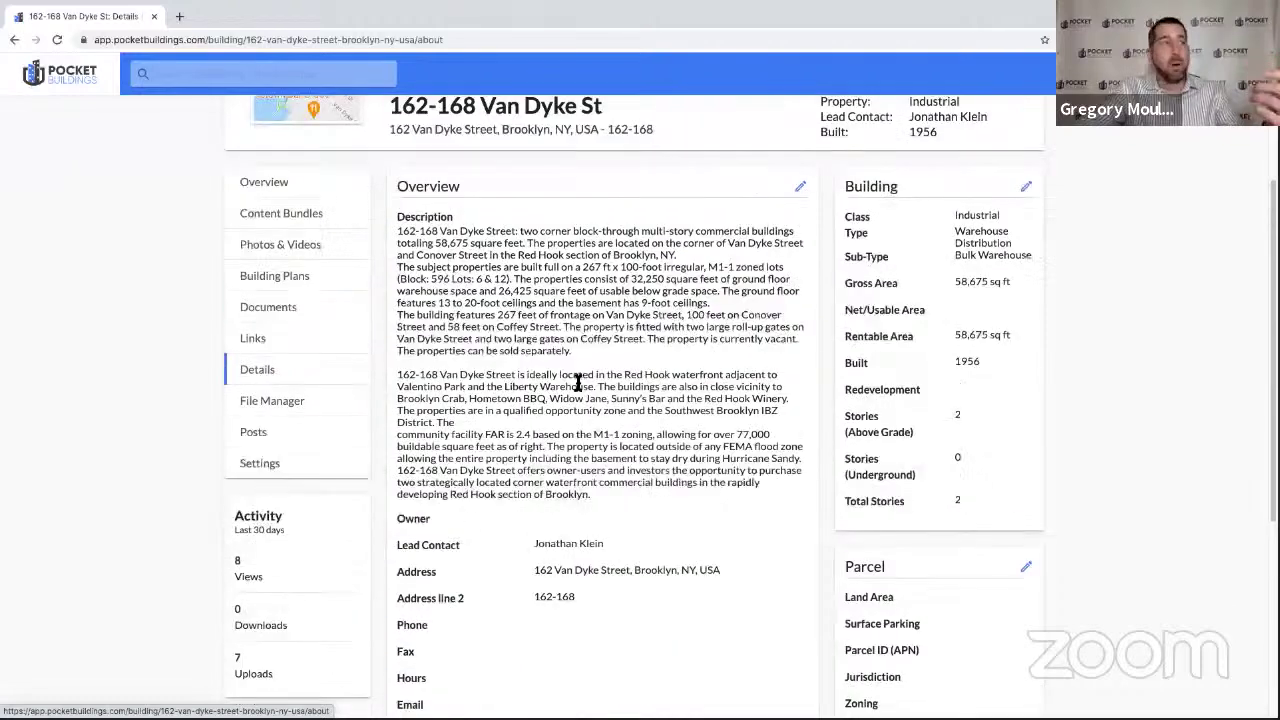
left_click(336, 222)
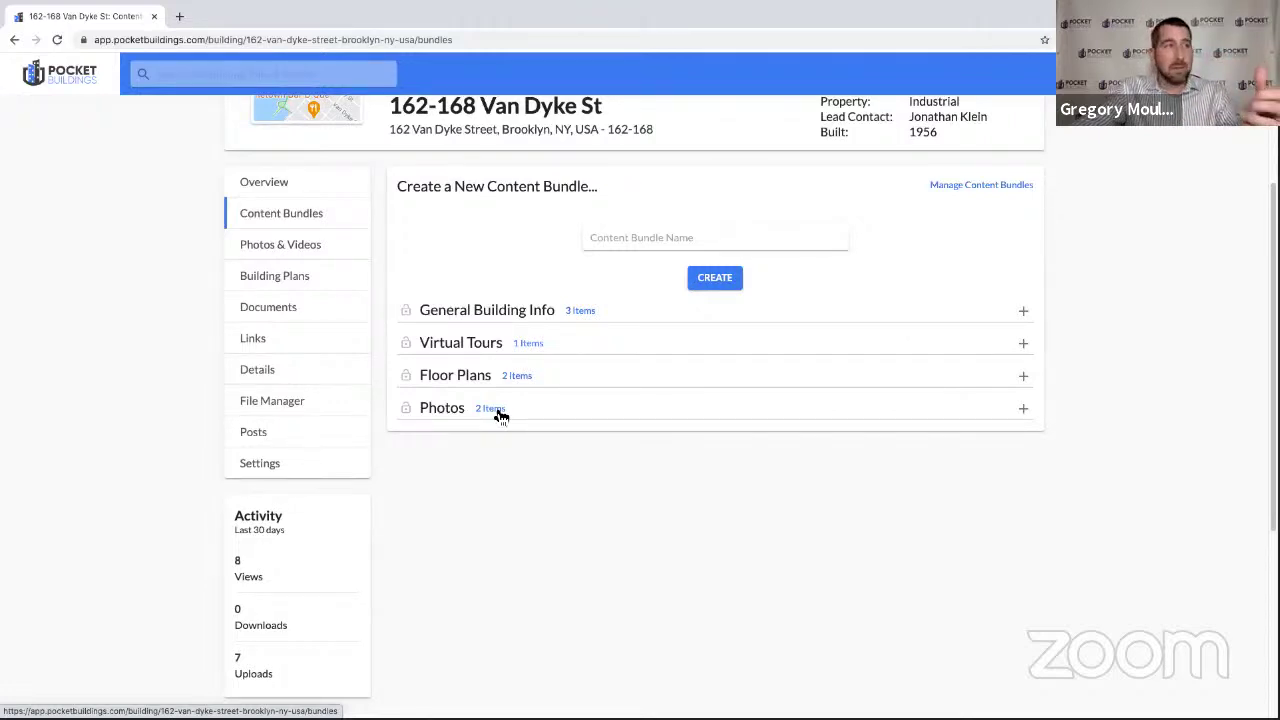
Turn on Public Mode in the building's settings, authorizing activation of its public page.
left_click(278, 470)
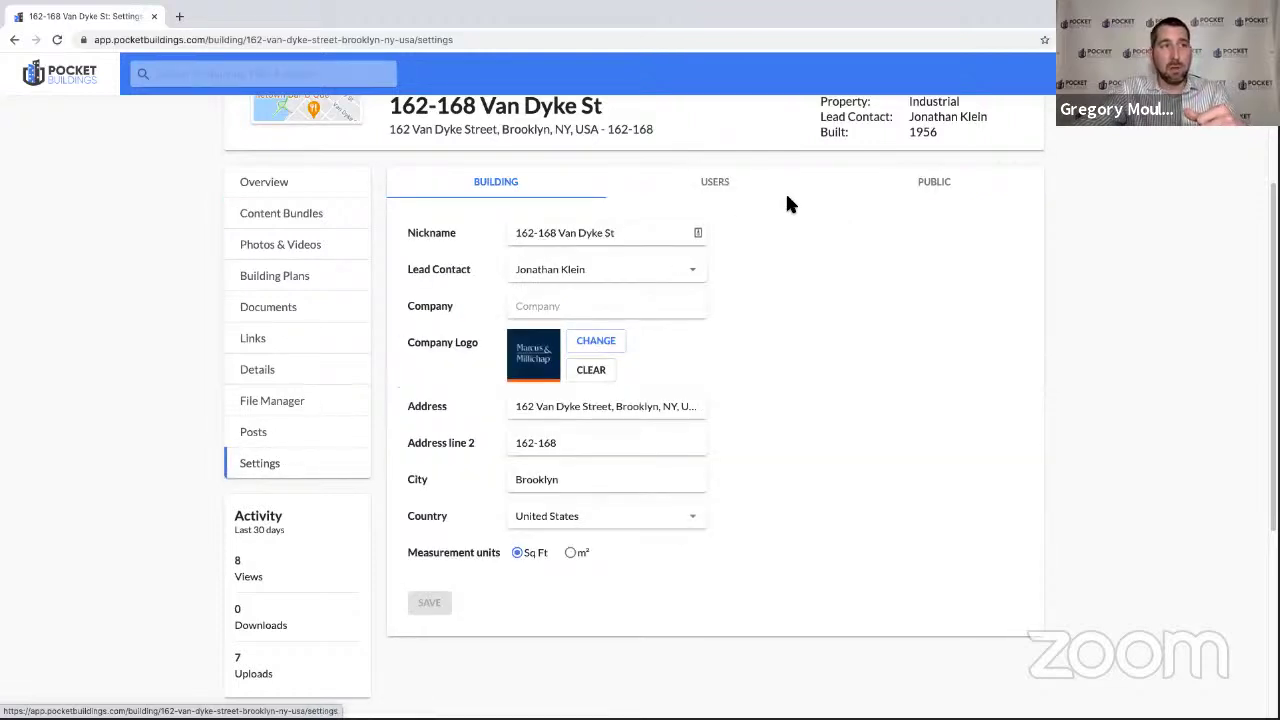
left_click(930, 188)
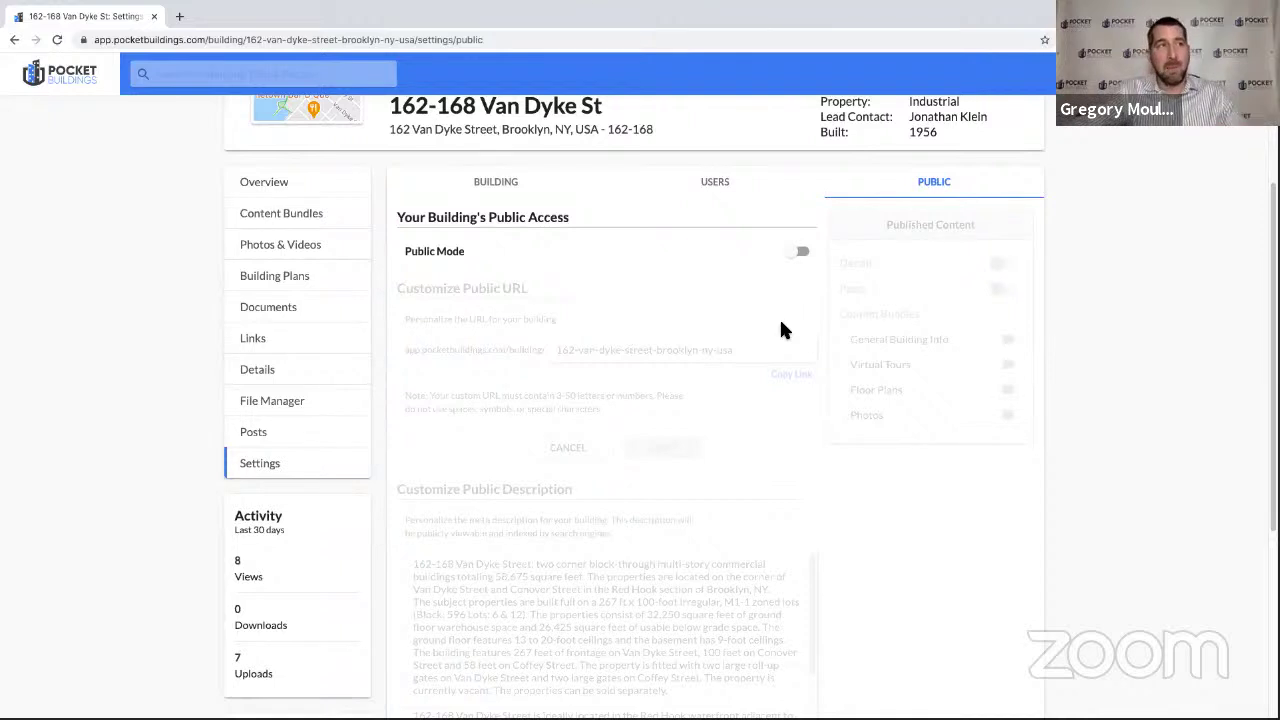
left_click(802, 251)
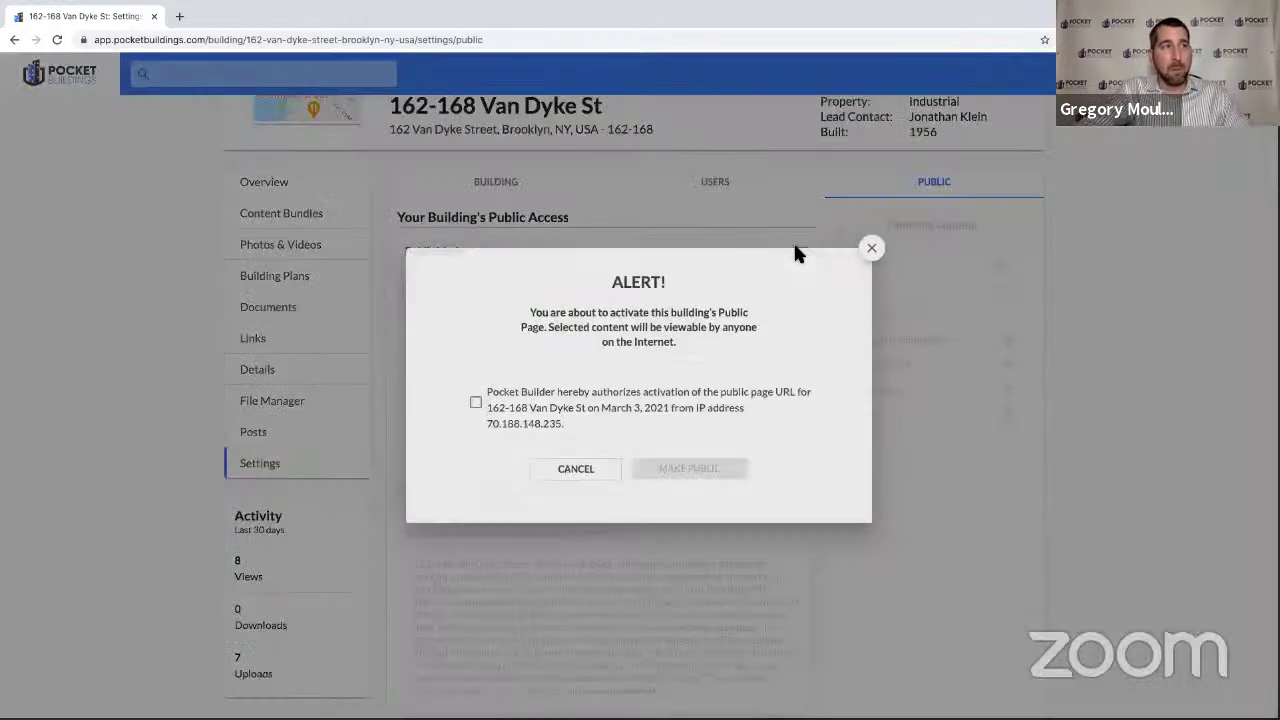
left_click(477, 404)
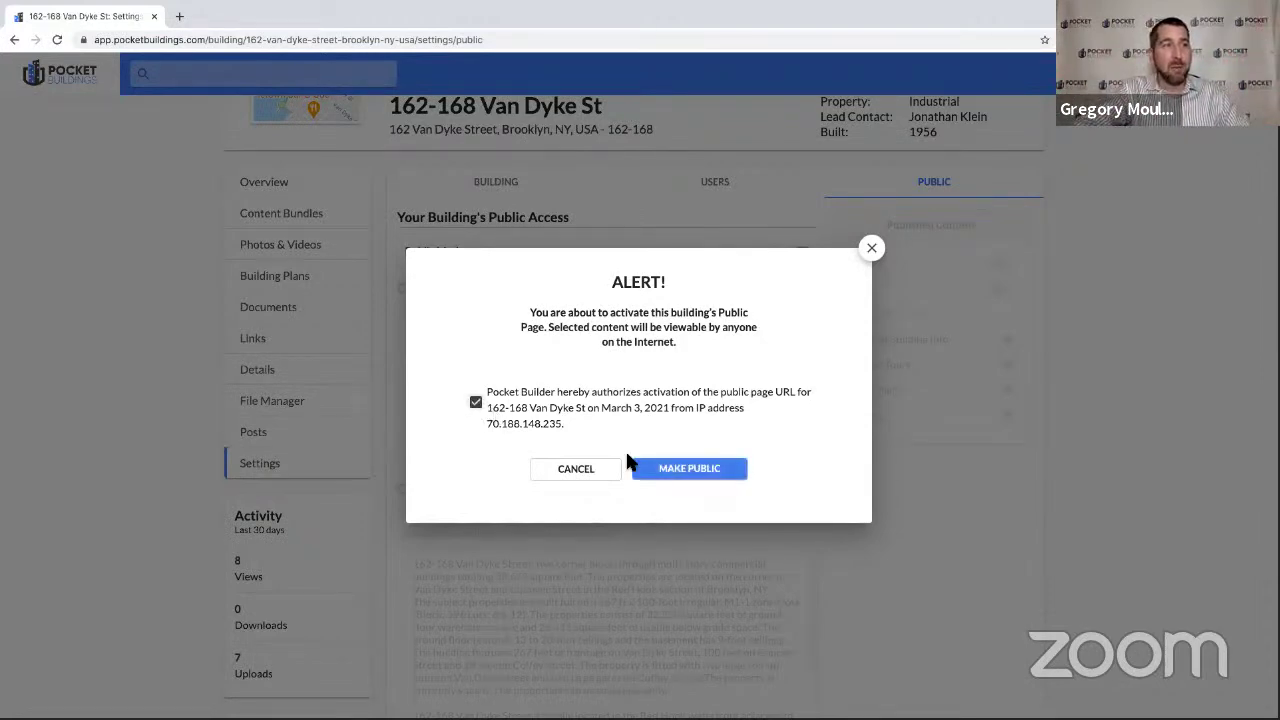
left_click(738, 470)
Publish the building's Details, Posts, and the General Building Info, Virtual Tours, Floor Plans and Photos bundles.
left_click(1006, 263)
left_click(1006, 288)
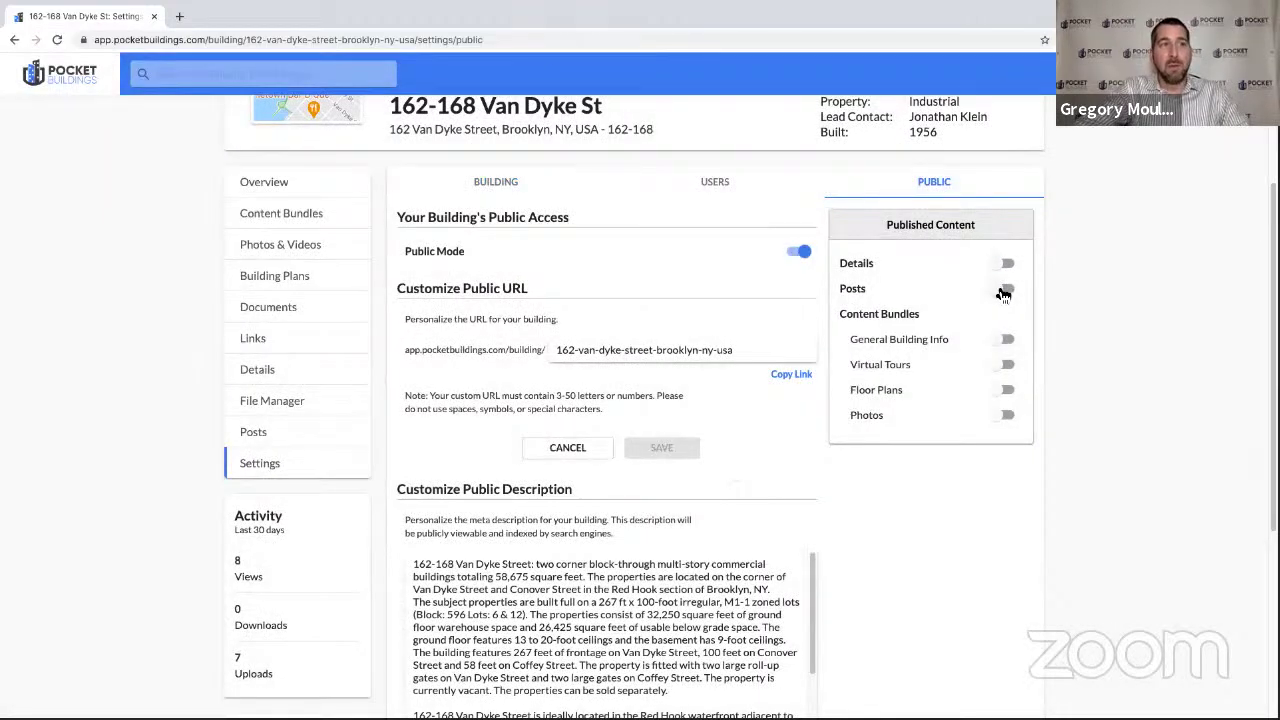
left_click(1006, 341)
left_click(1006, 365)
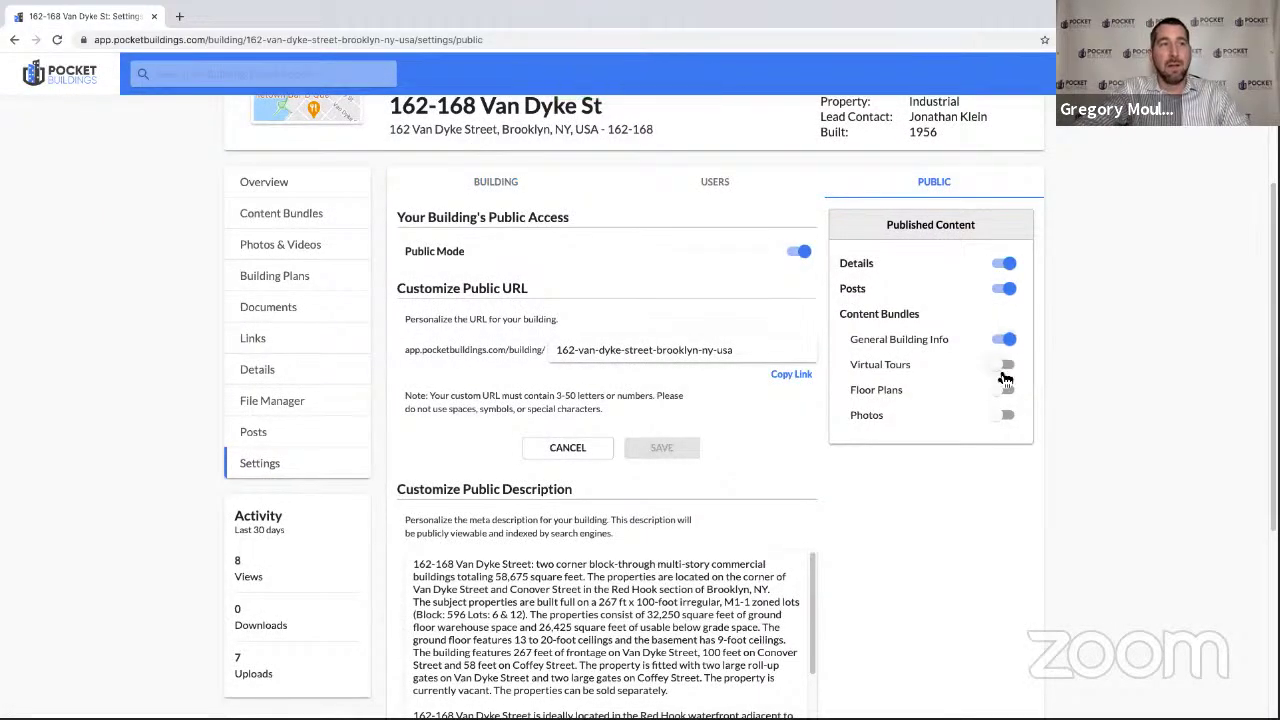
left_click(1006, 391)
left_click(1006, 418)
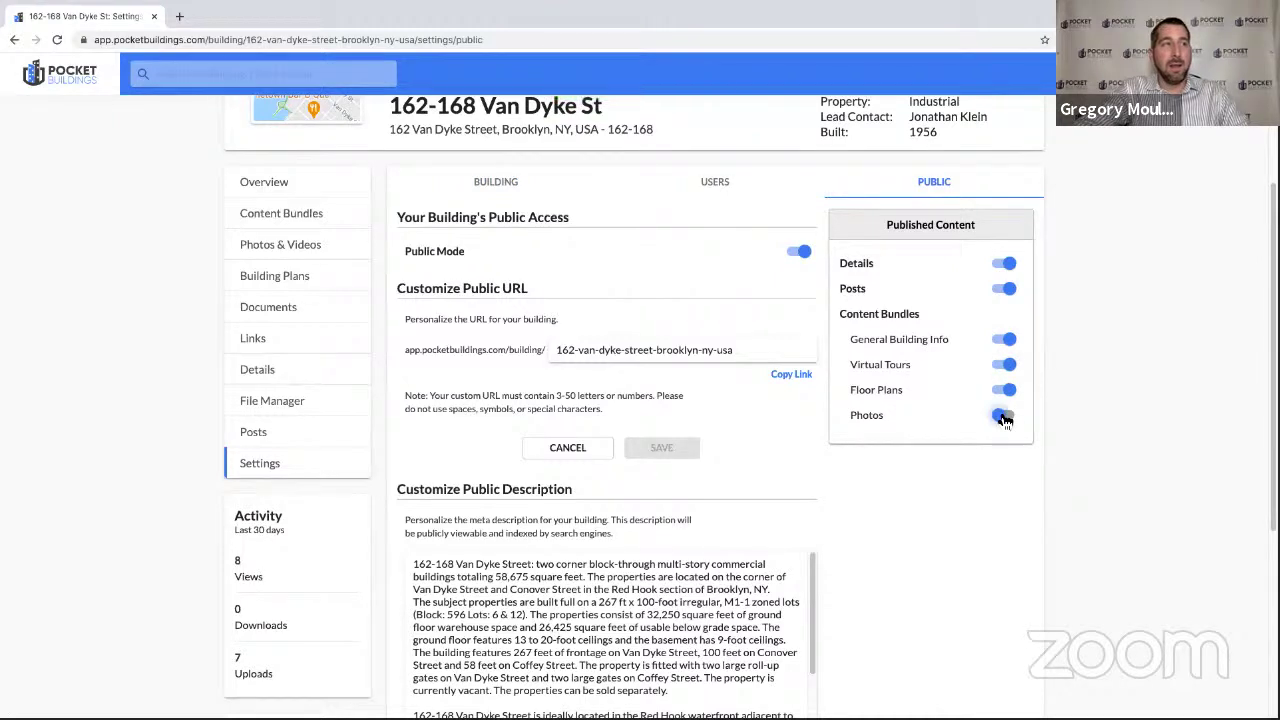
Shorten the building's public URL ending to 162-van-dyke-street, save it and copy the public link.
left_click(749, 352)
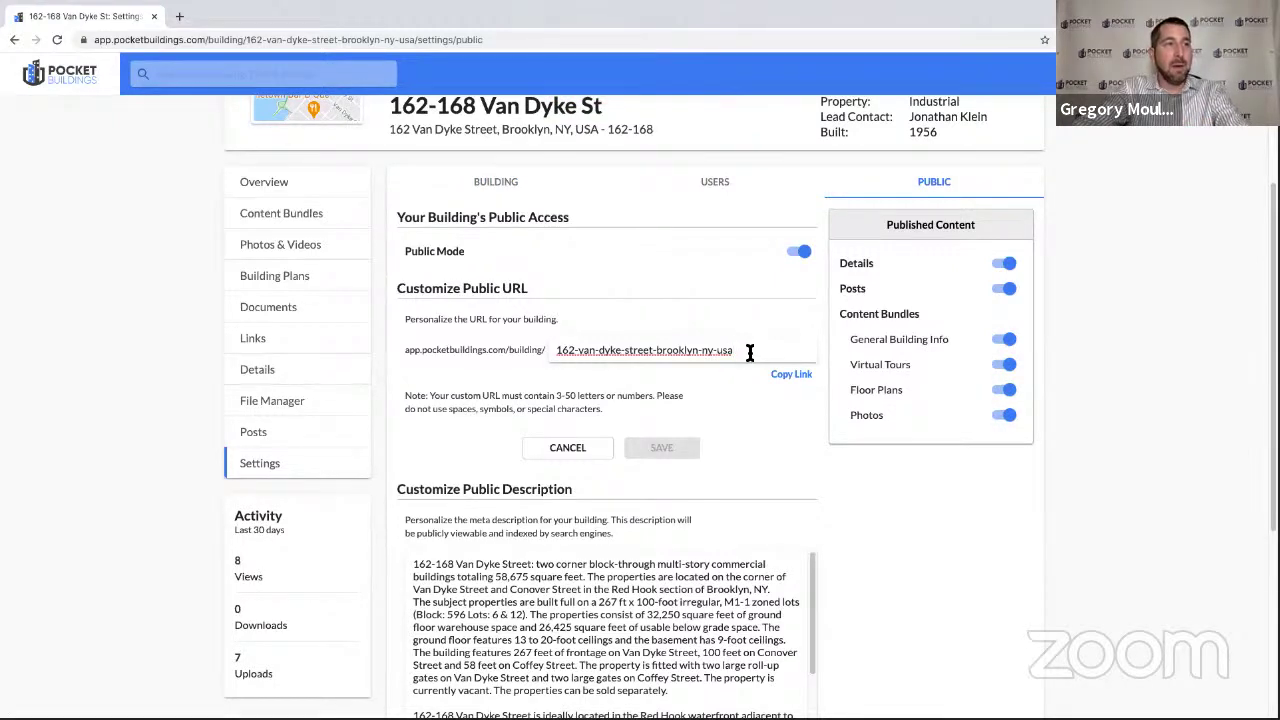
key("BackSpace")
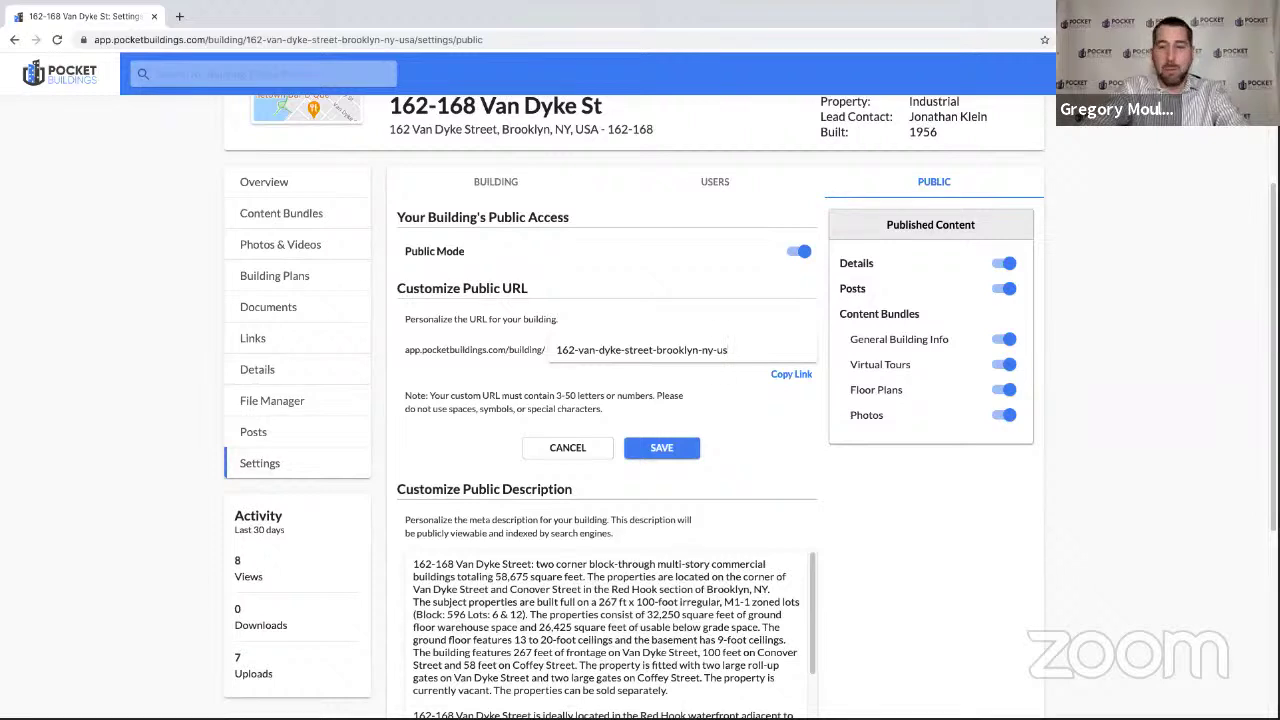
key("BackSpace")
key("BackSpace")
key("BackSpace")
key("BackSpace")
key("BackSpace")
key("BackSpace")
key("BackSpace")
key("BackSpace")
key("BackSpace")
key("BackSpace")
key("BackSpace")
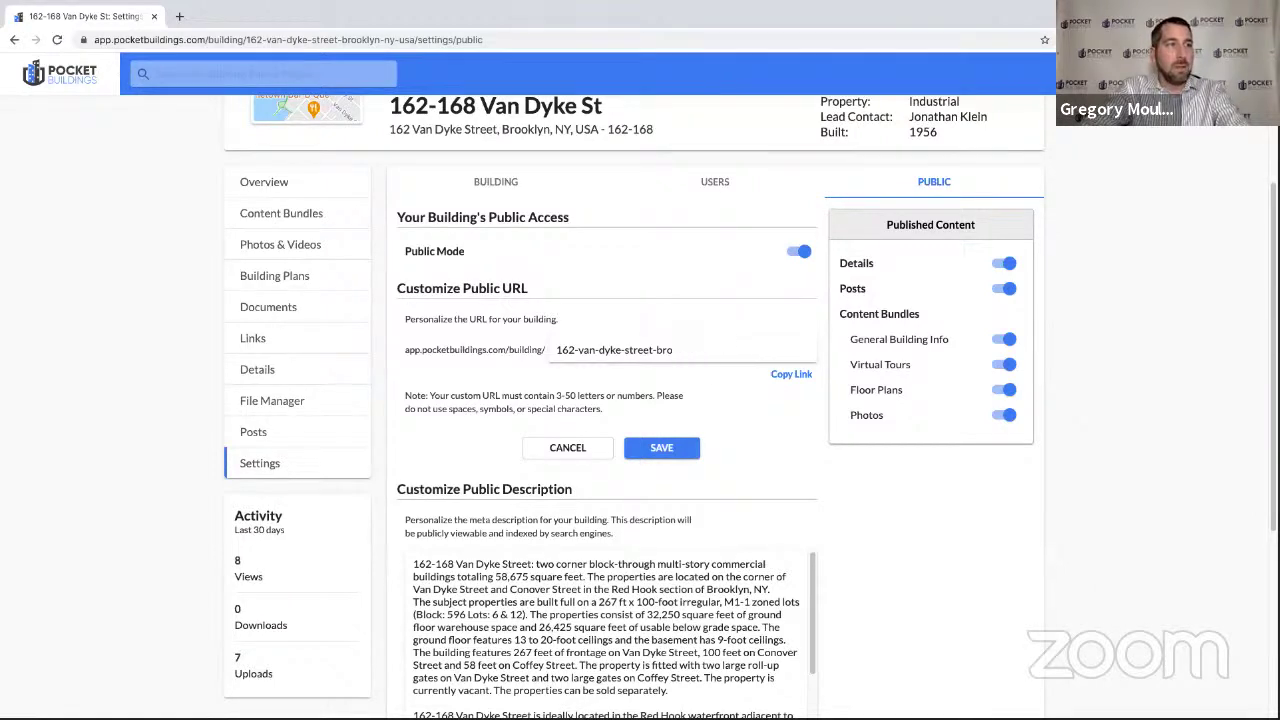
key("BackSpace")
key("BackSpace")
key("BackSpace")
key("BackSpace")
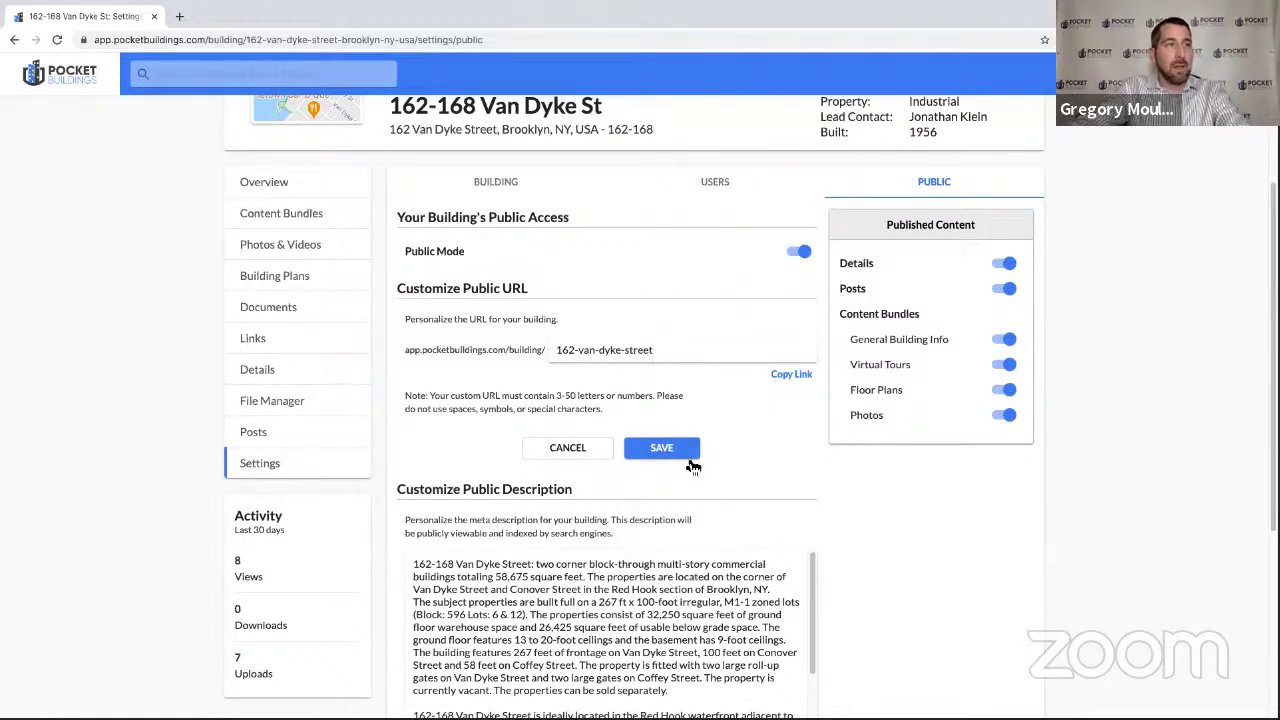
left_click(690, 455)
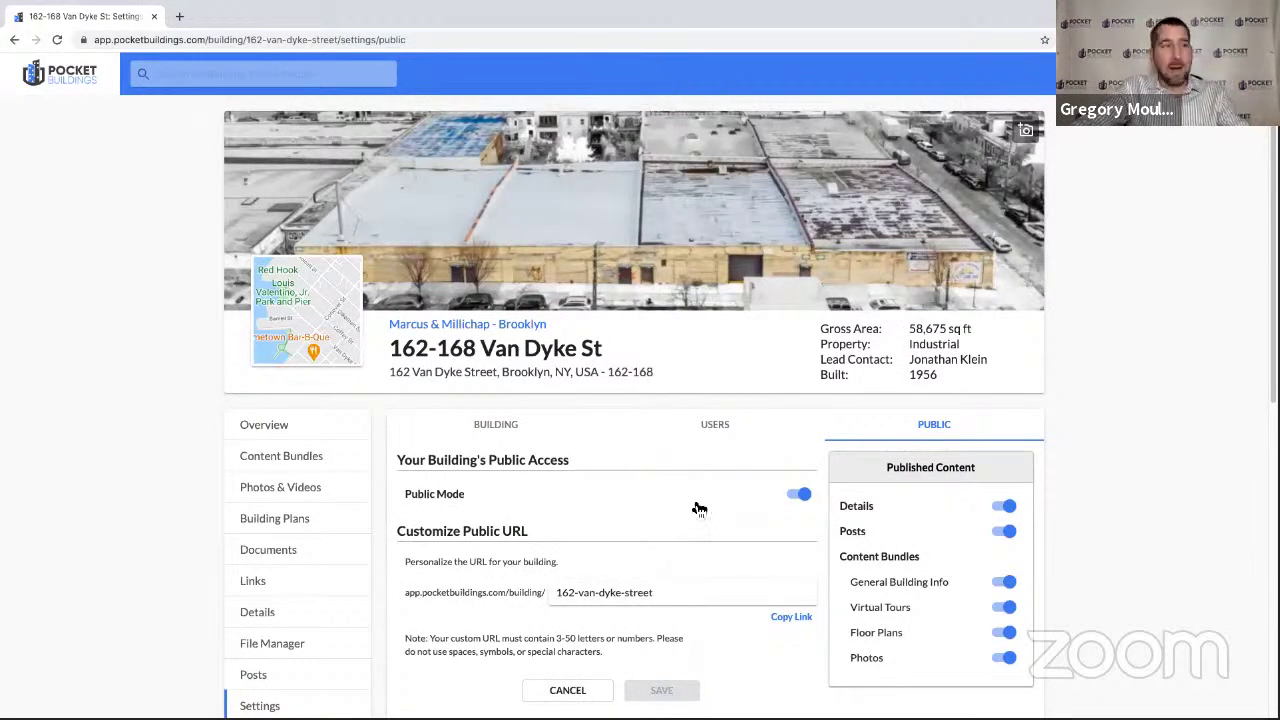
scroll(692, 503, "down", 1)
left_click(789, 527)
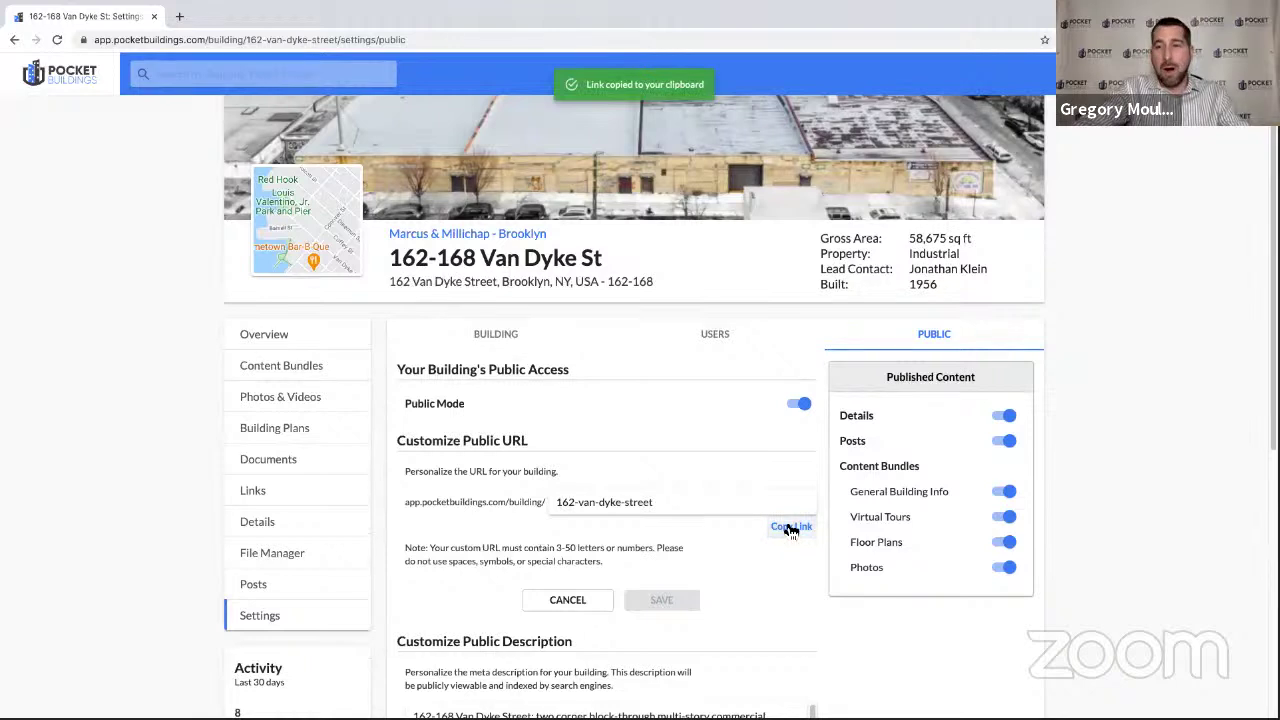
Look through the General Building Info and Photos content bundles and return to the building's overview.
left_click(318, 370)
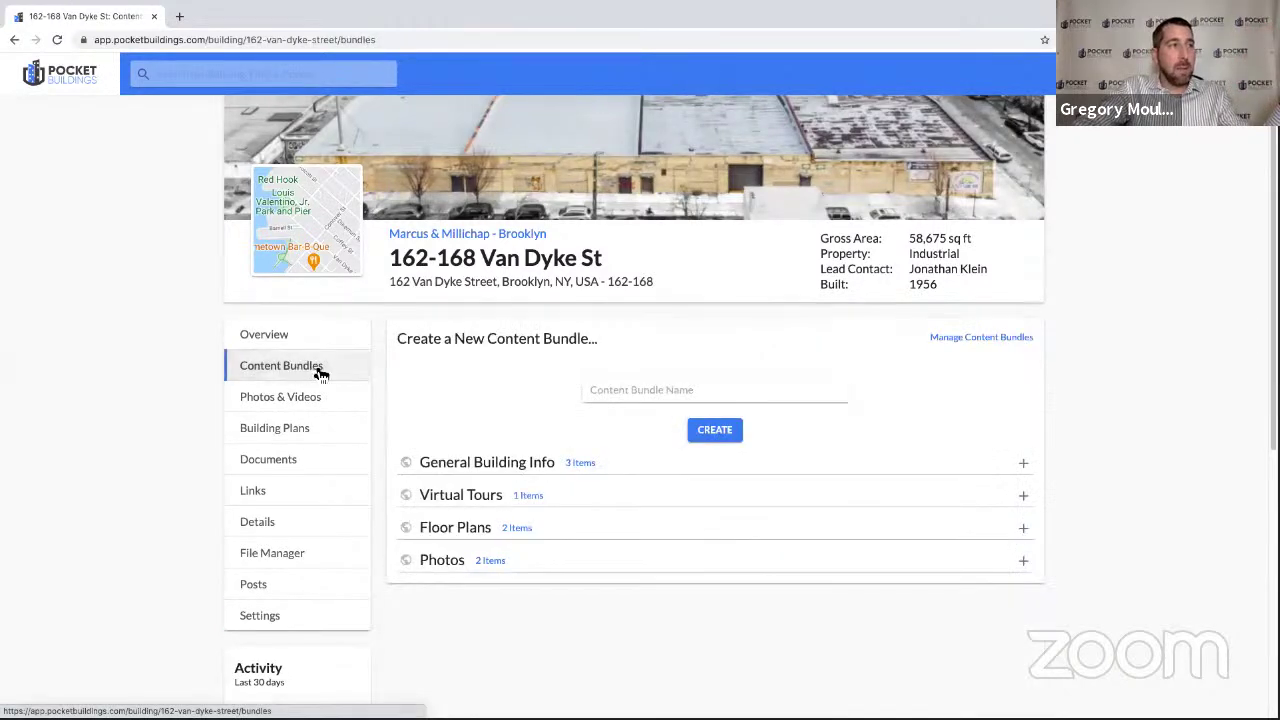
left_click(581, 465)
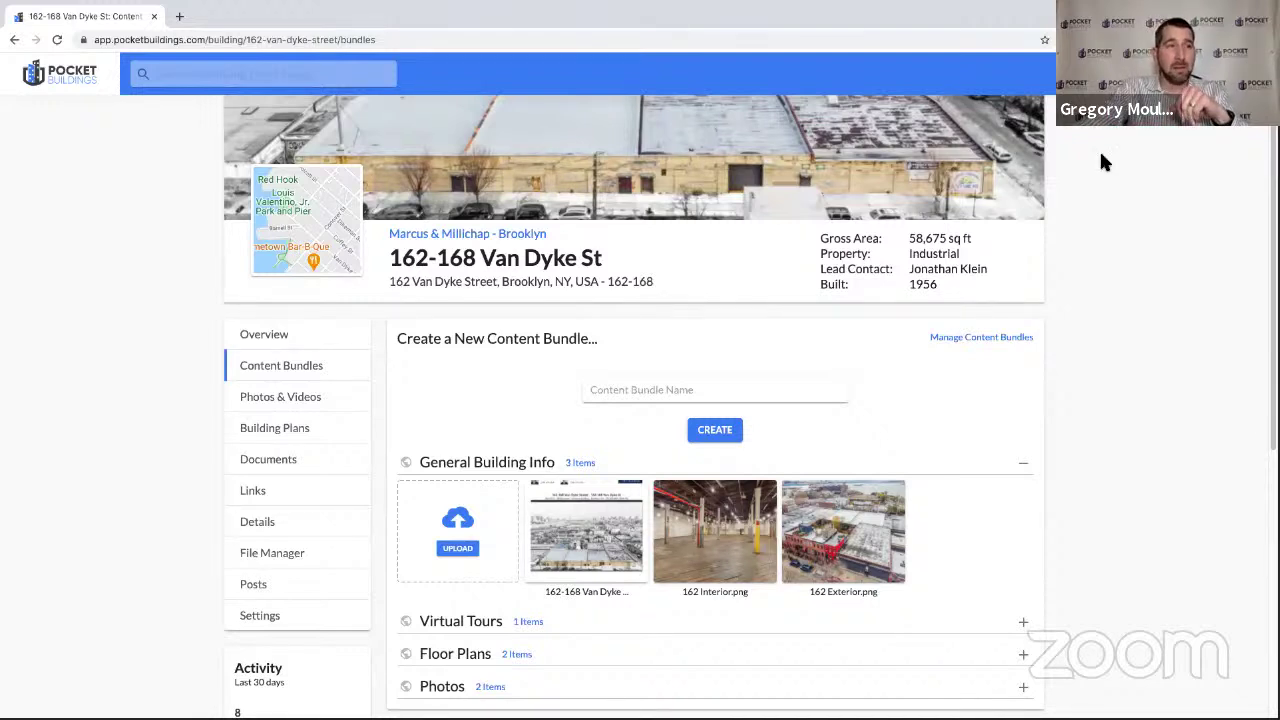
left_click(1023, 463)
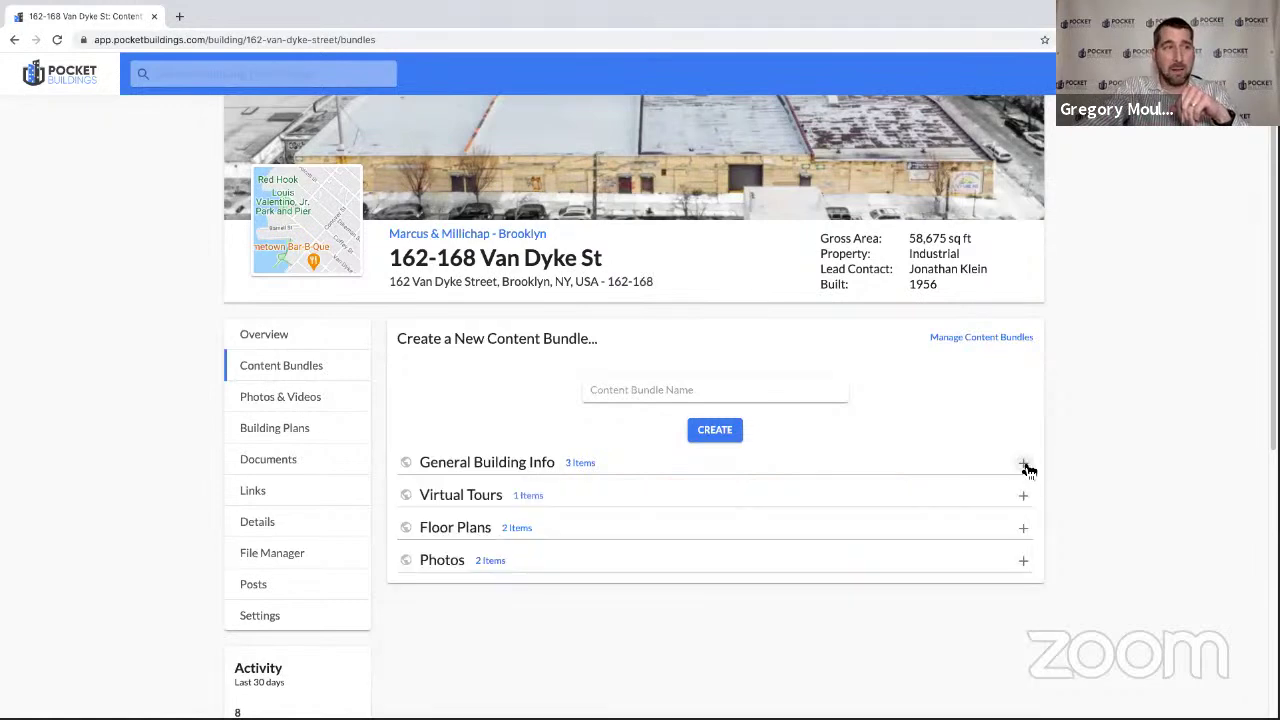
left_click(1024, 563)
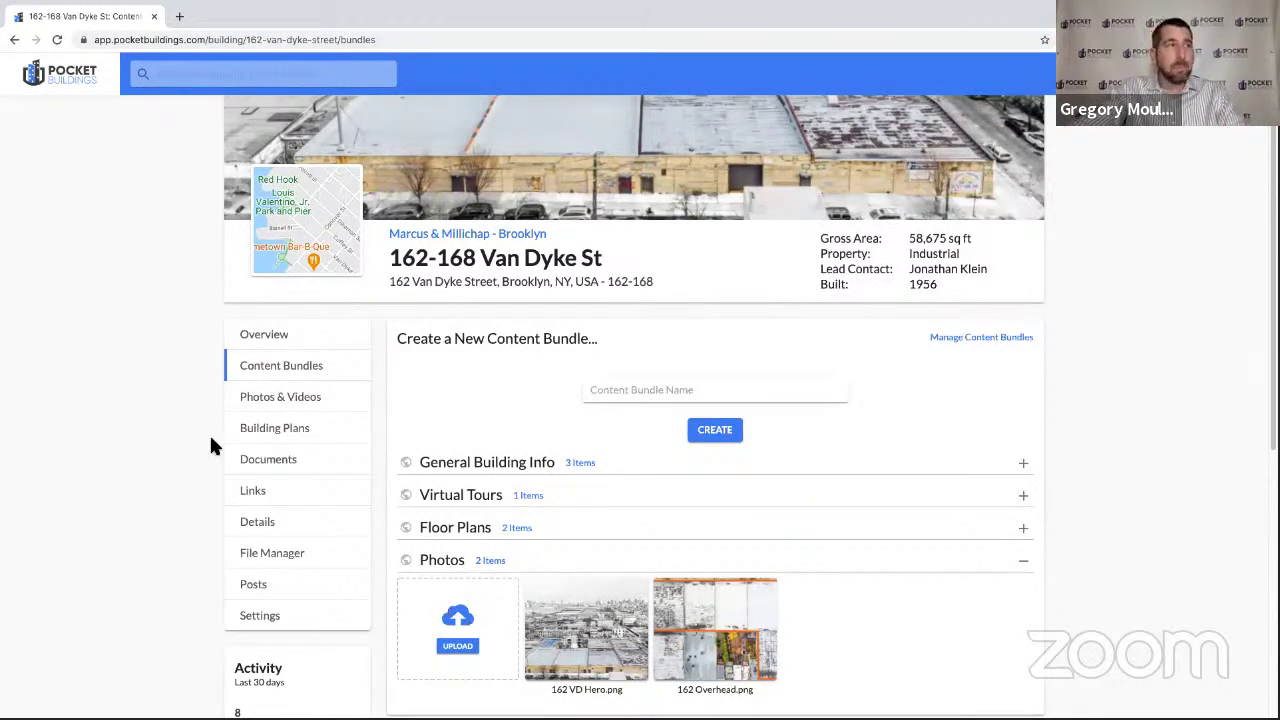
left_click(276, 338)
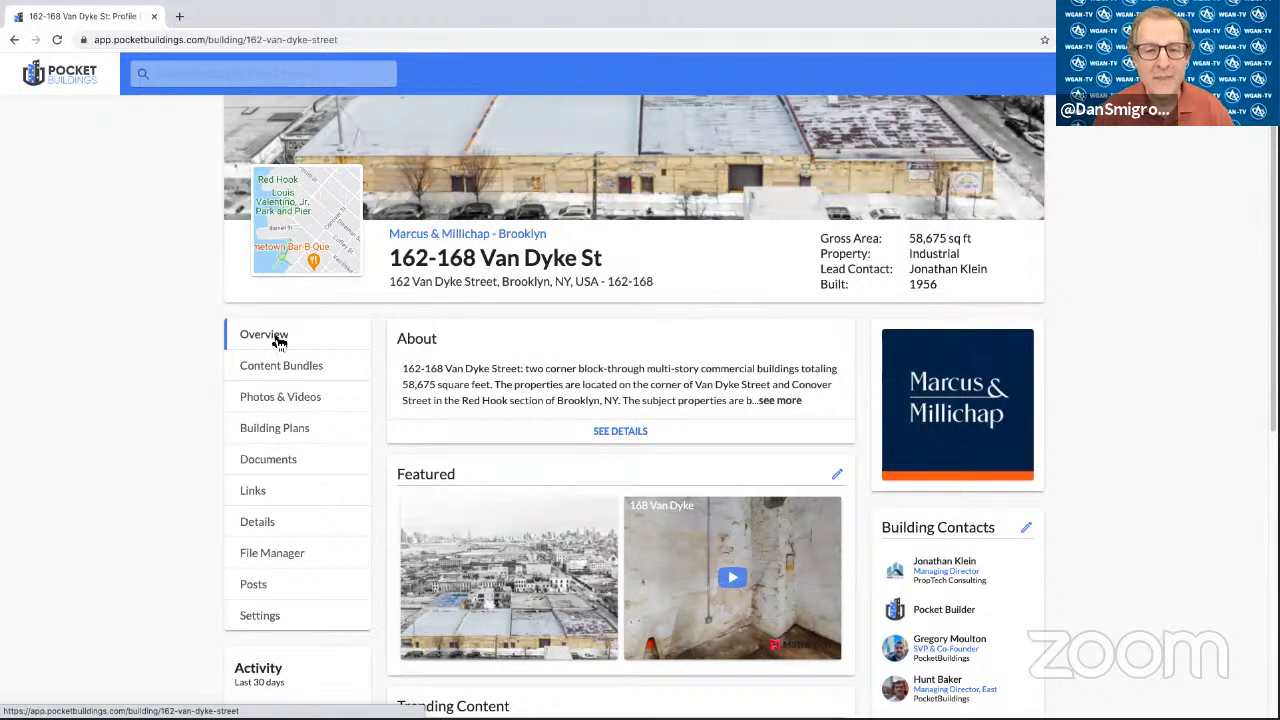
Create a new content bundle named 2nd Floor Photos for the building.
left_click(300, 555)
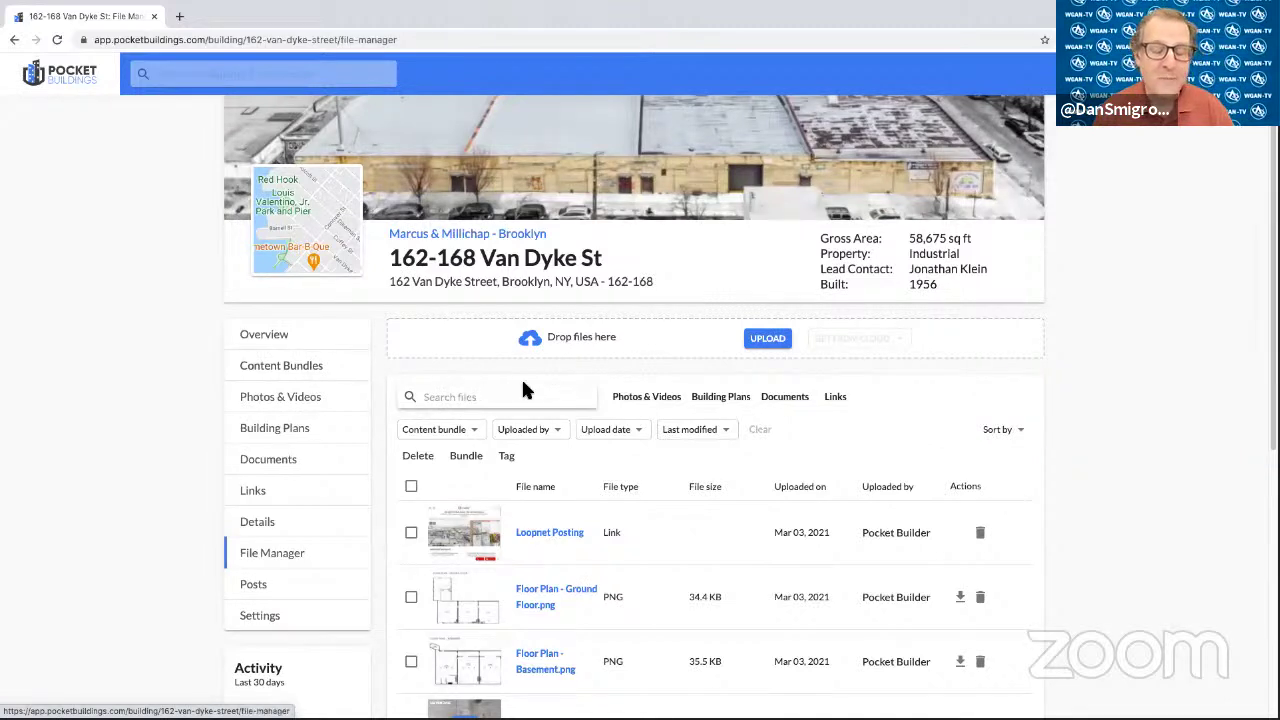
left_click(305, 375)
left_click(681, 391)
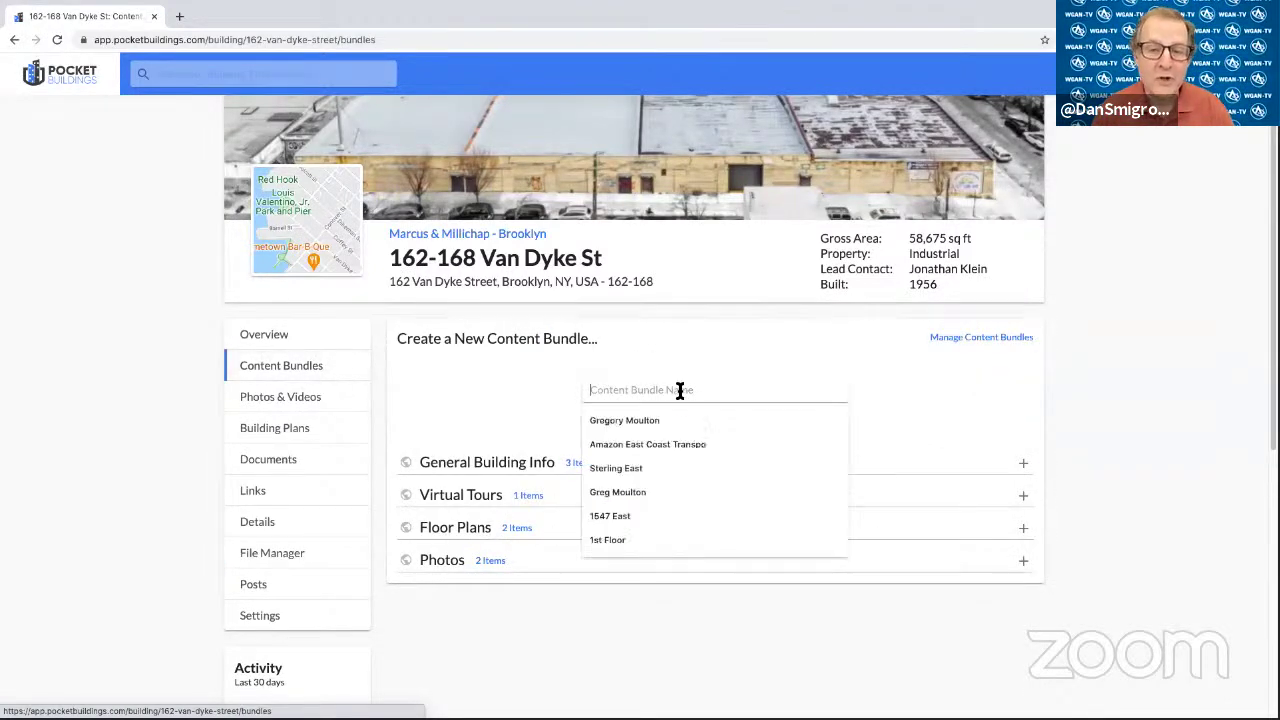
type("2nd ")
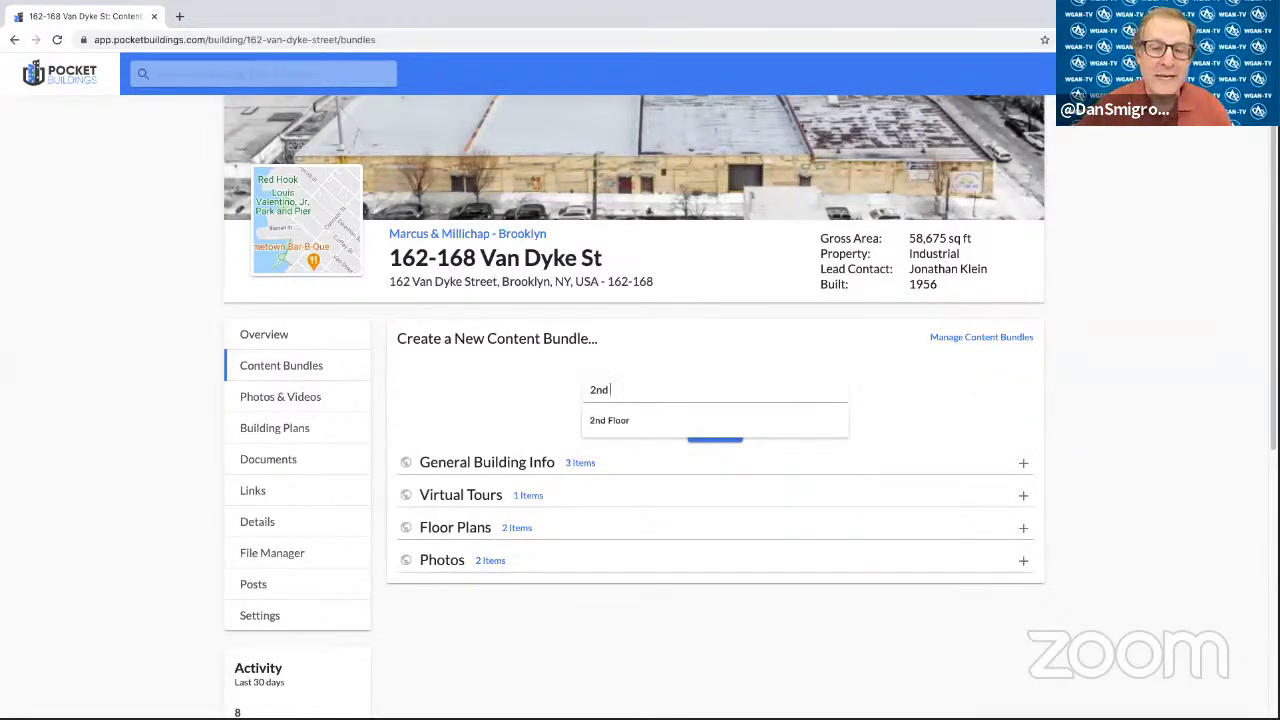
type("Floor Photos")
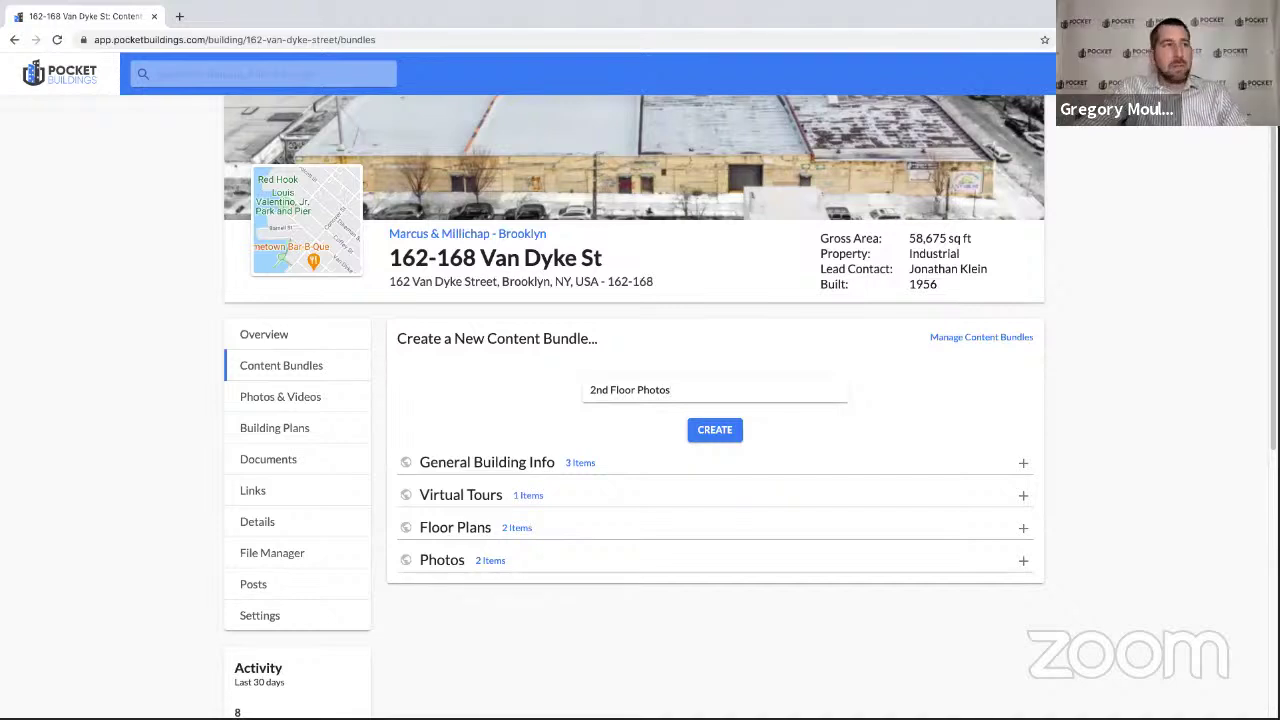
left_click(711, 436)
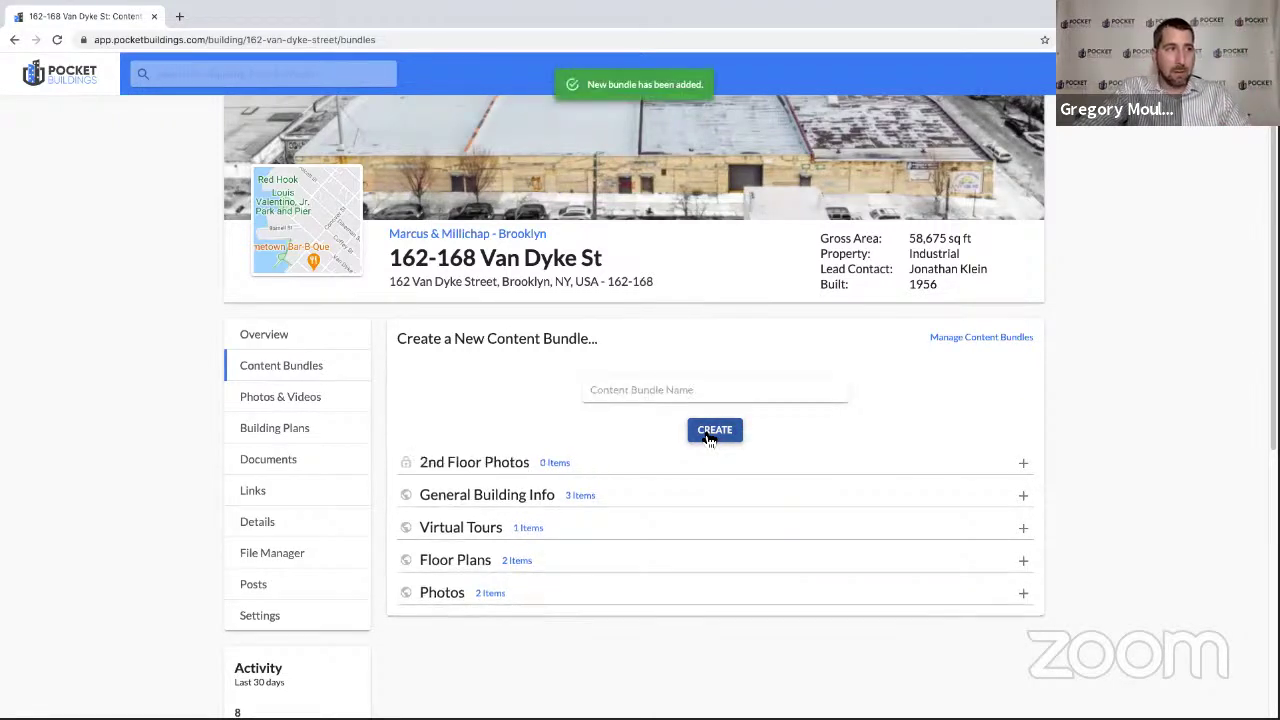
Add 162 VD Hero.png, 162 Overhead.png and 162 Interior.png from the building's photo files to the 2nd Floor Photos bundle.
left_click(278, 553)
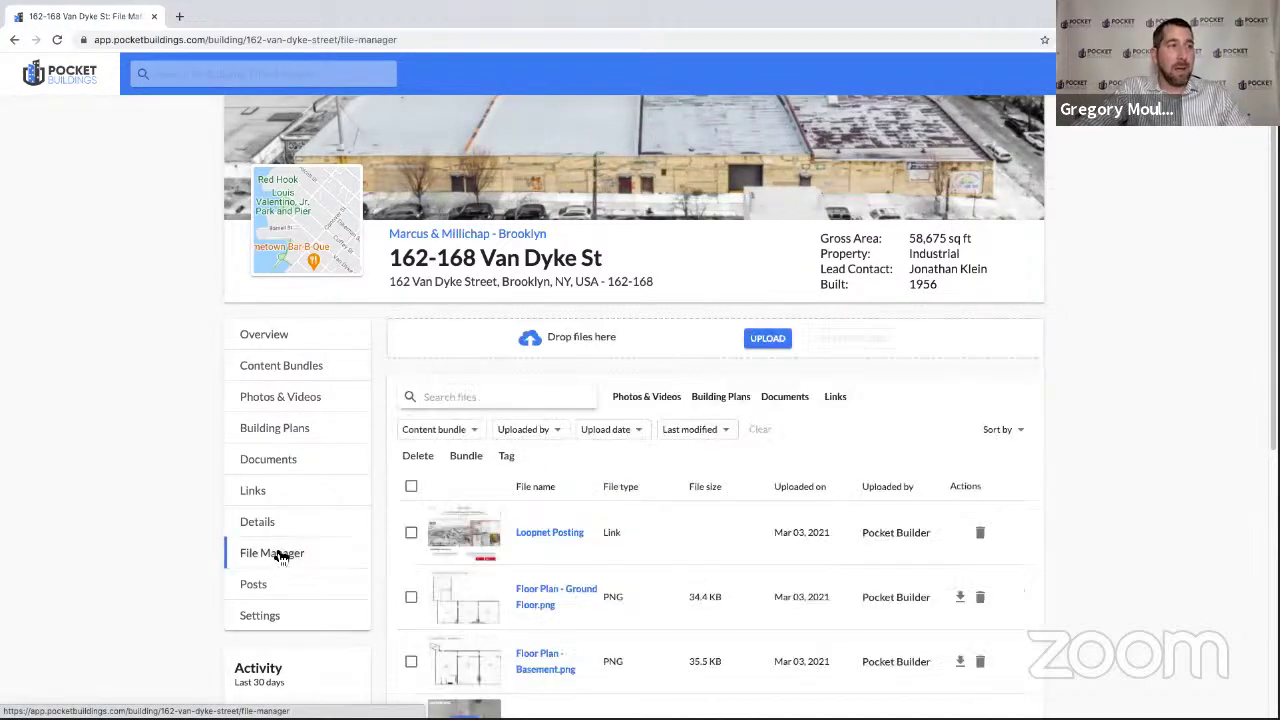
left_click(660, 397)
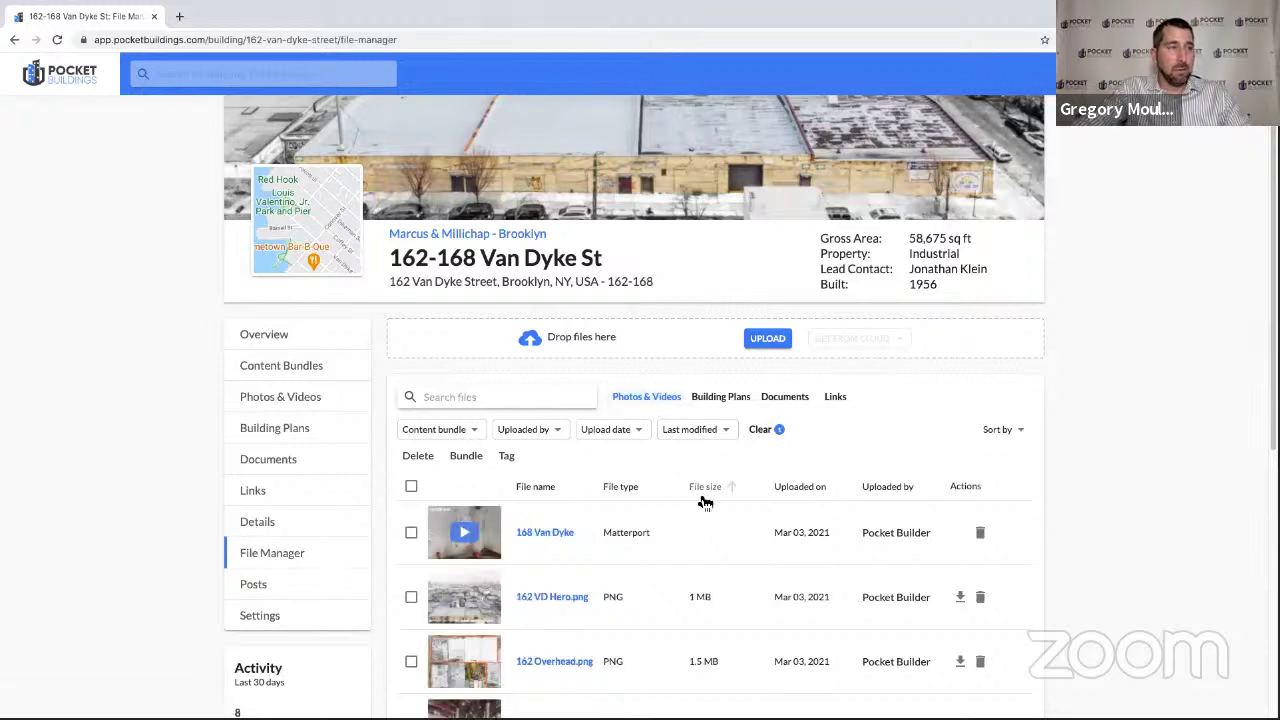
scroll(704, 502, "down", 4)
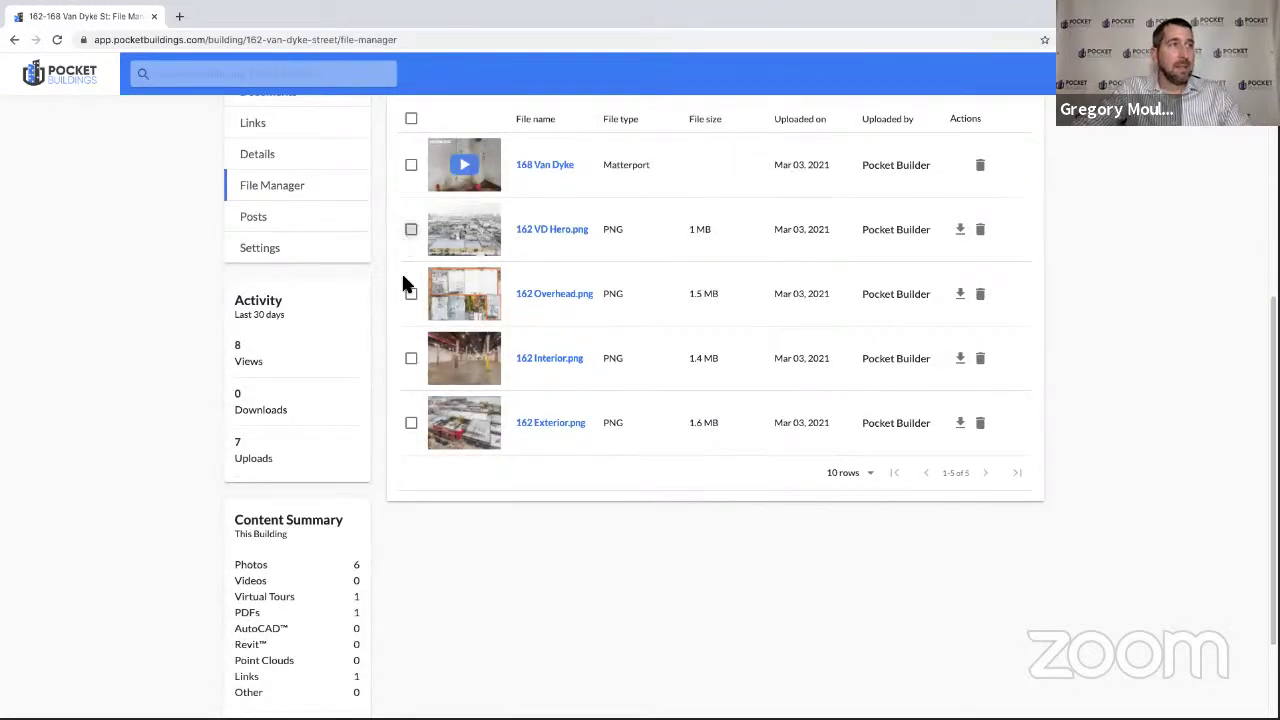
left_click(411, 229)
left_click(411, 293)
left_click(411, 358)
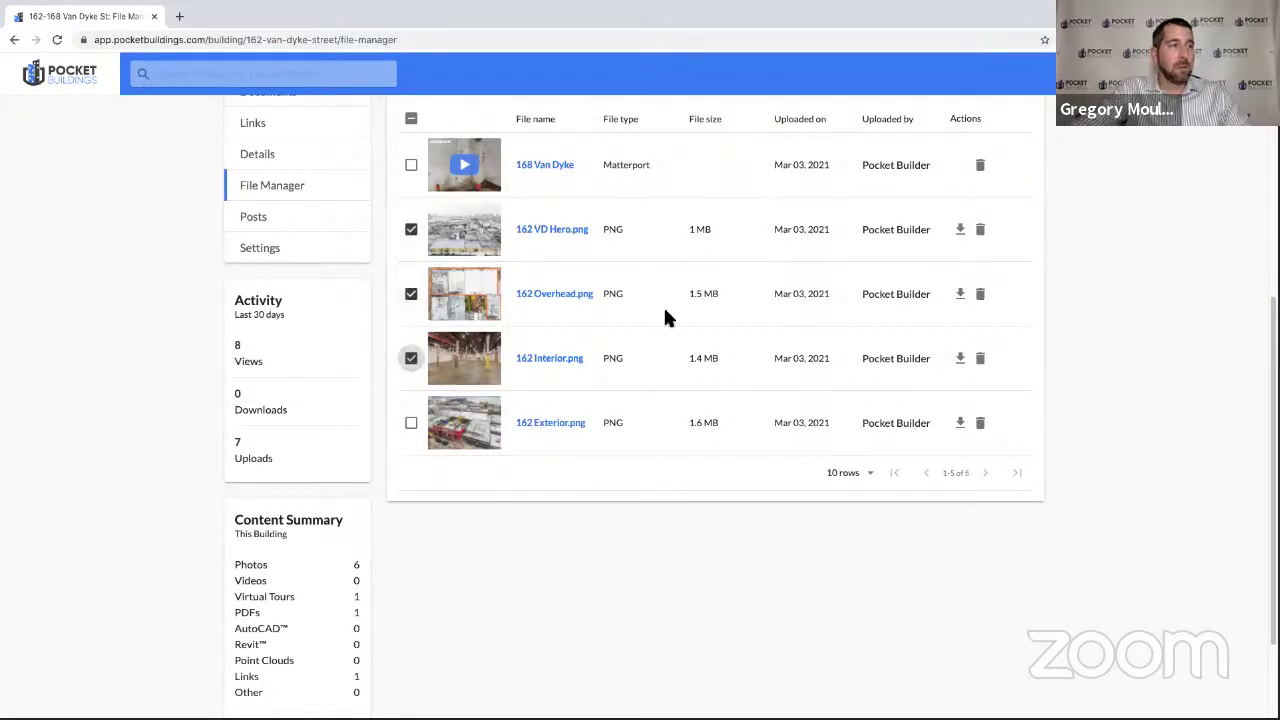
scroll(667, 318, "up", 3)
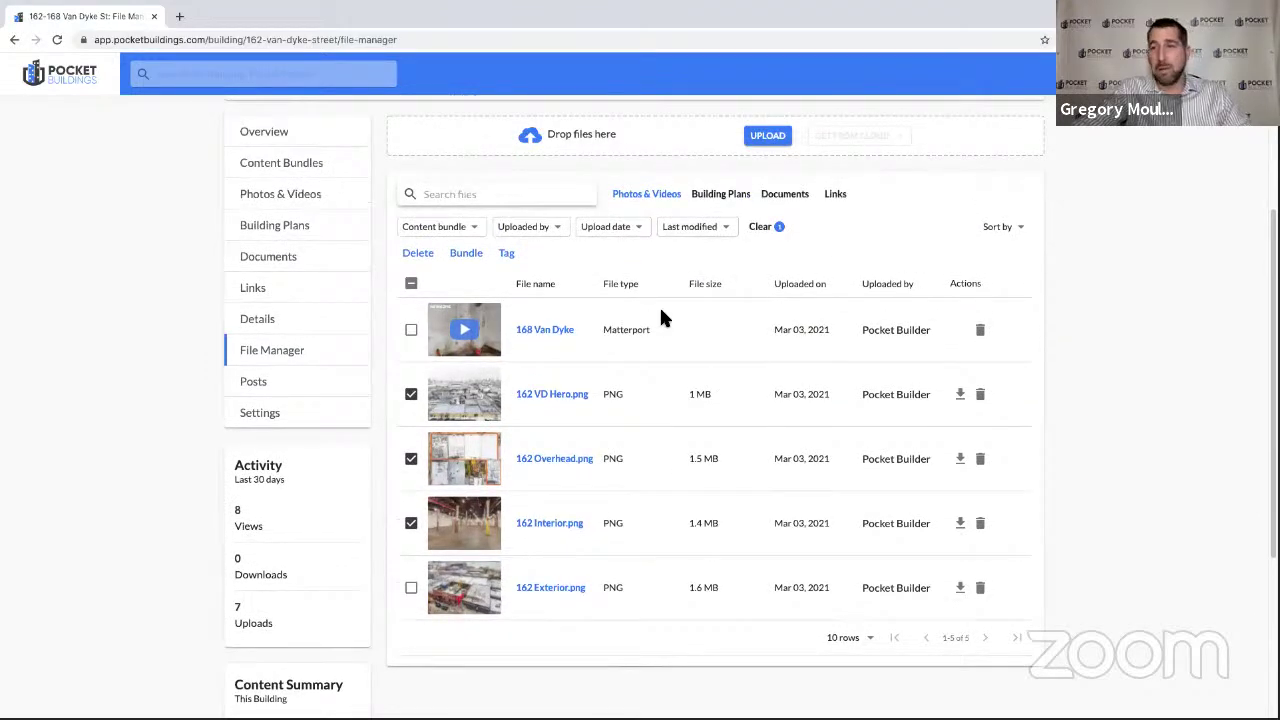
left_click(466, 254)
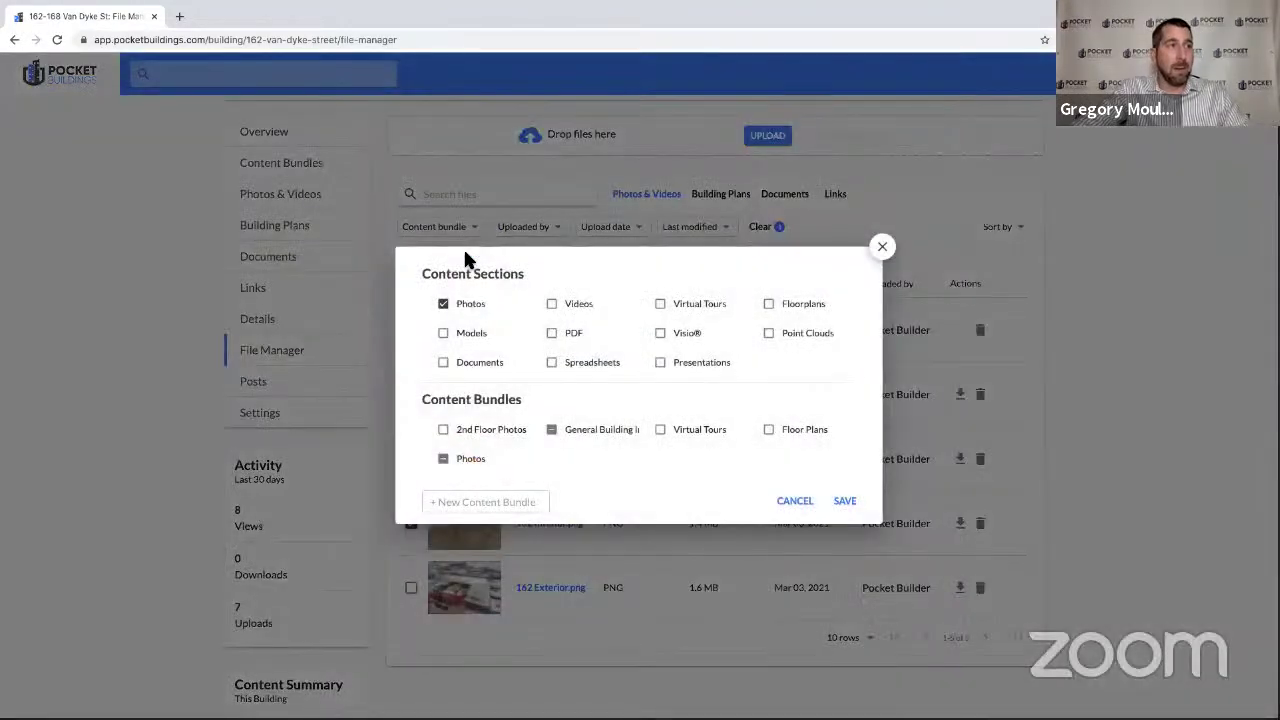
left_click(445, 431)
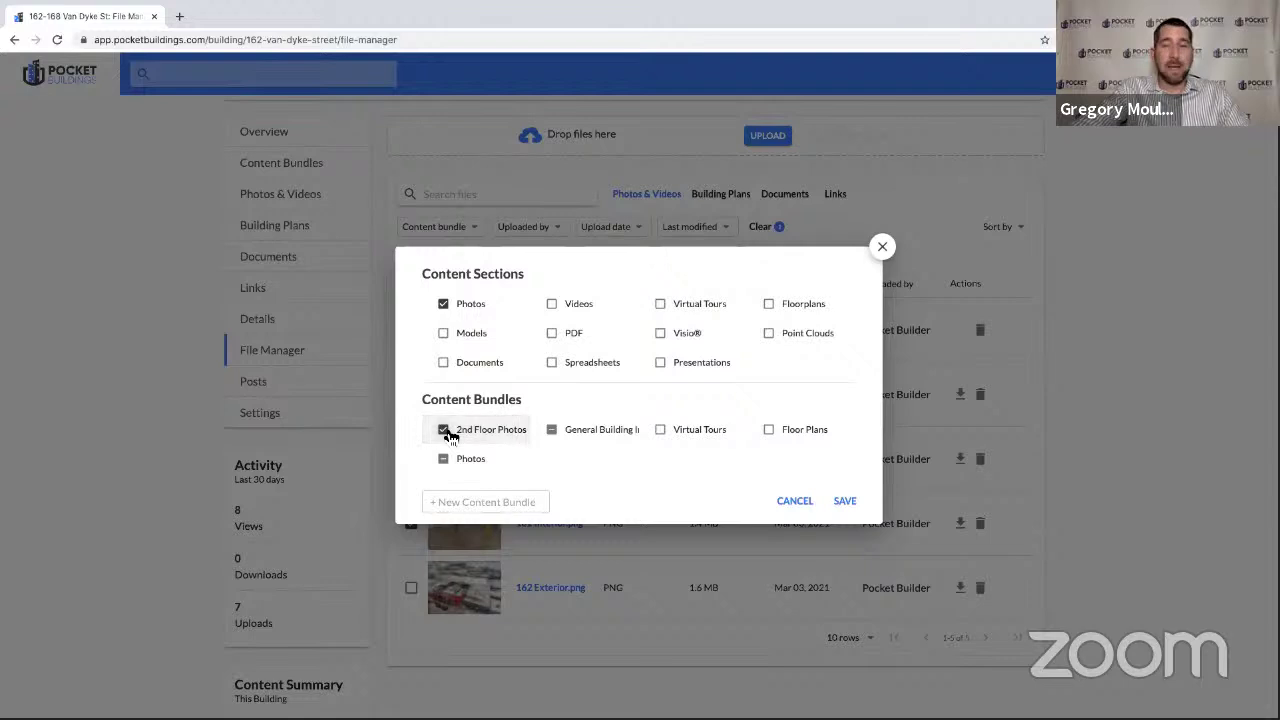
left_click(845, 502)
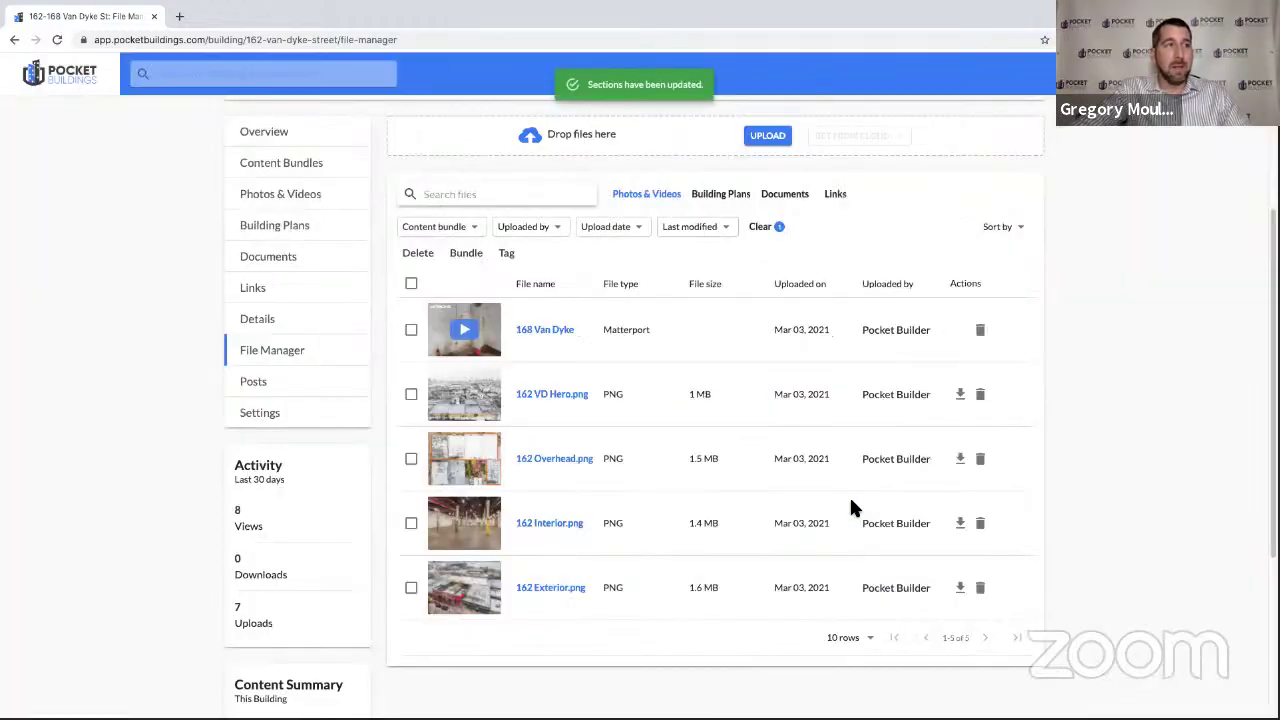
View the contents of the 2nd Floor Photos bundle and examine who it is shared with and their roles.
left_click(320, 172)
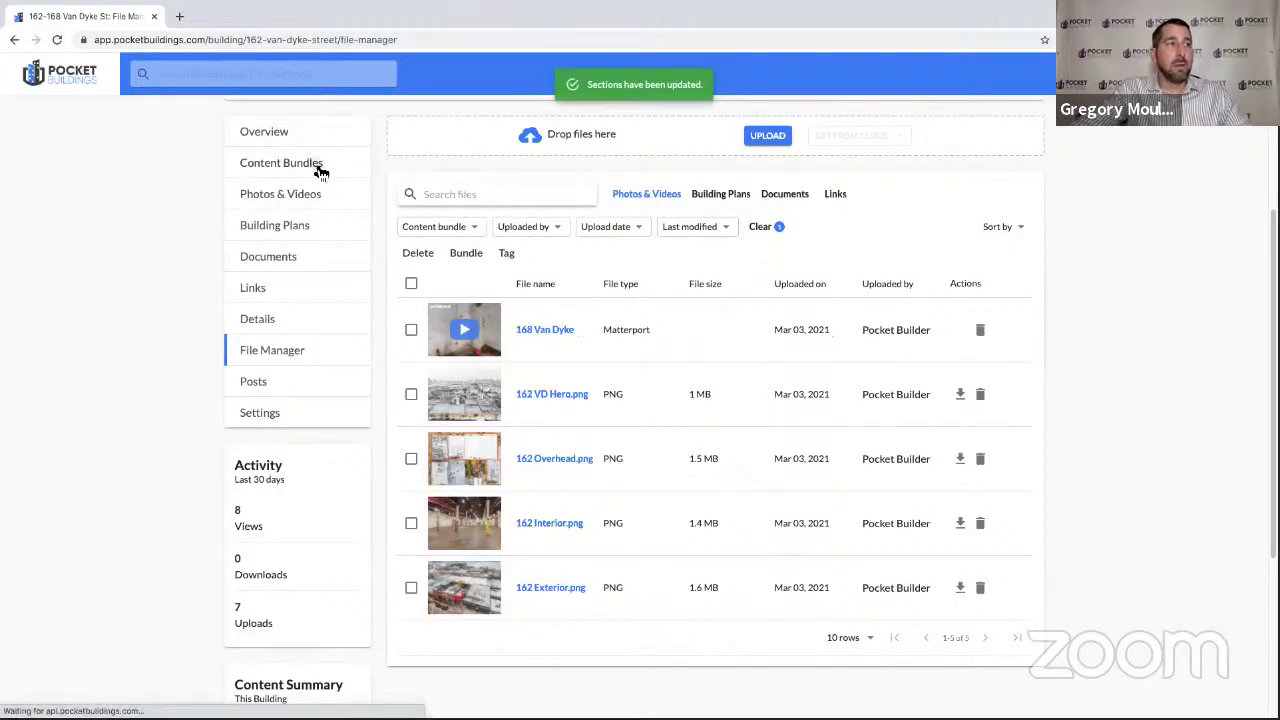
left_click(551, 260)
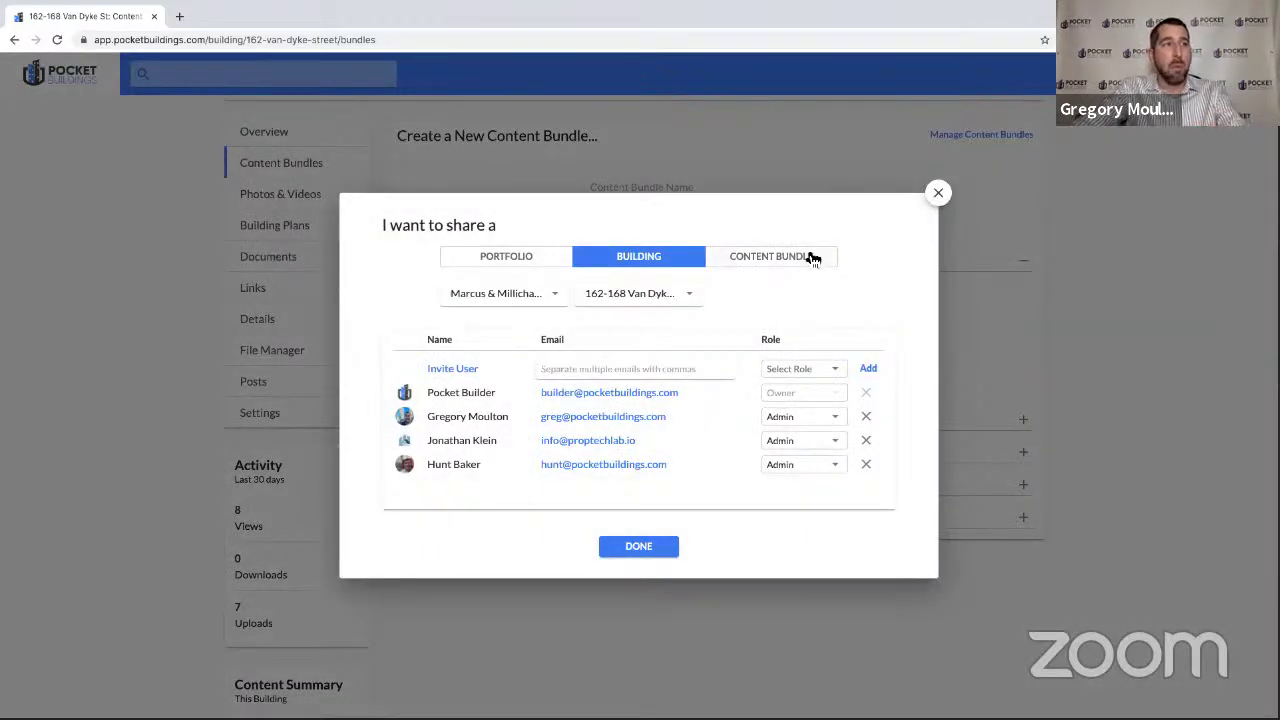
left_click(813, 259)
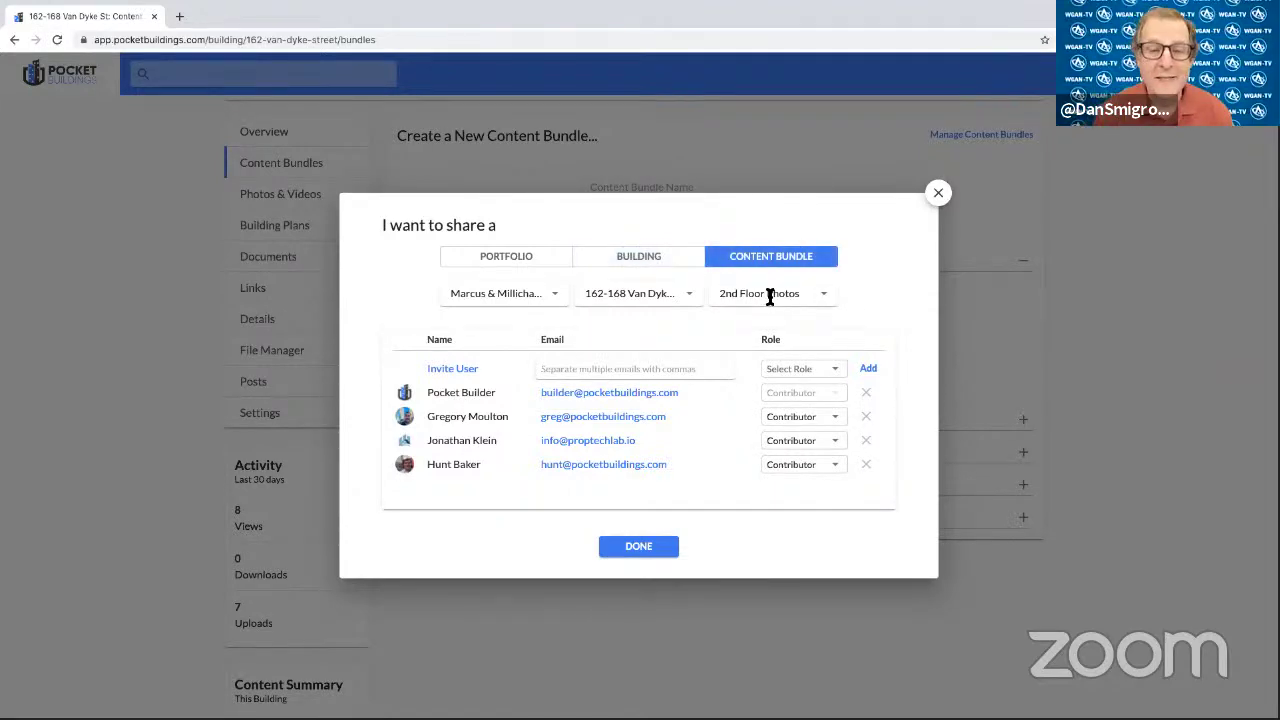
left_click(936, 193)
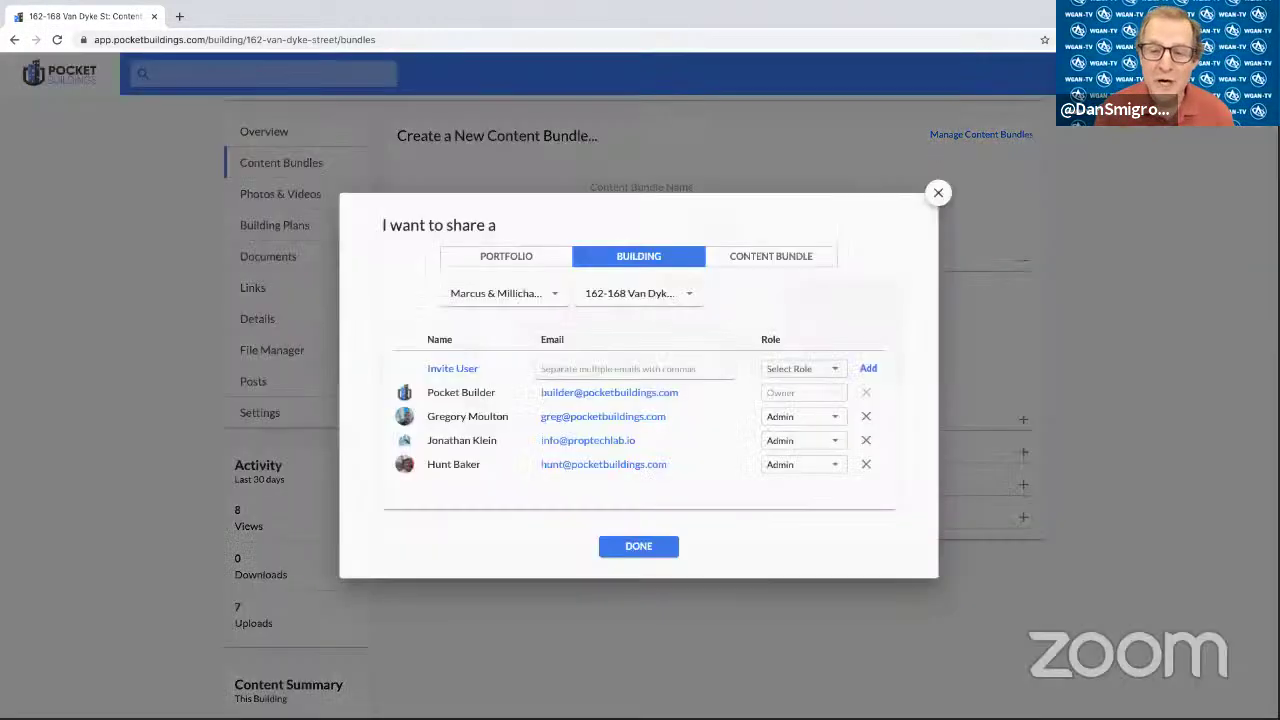
Examine the portfolio's sharing users and the roles available for invitees, and close the sharing dialog without inviting anyone.
left_click(531, 264)
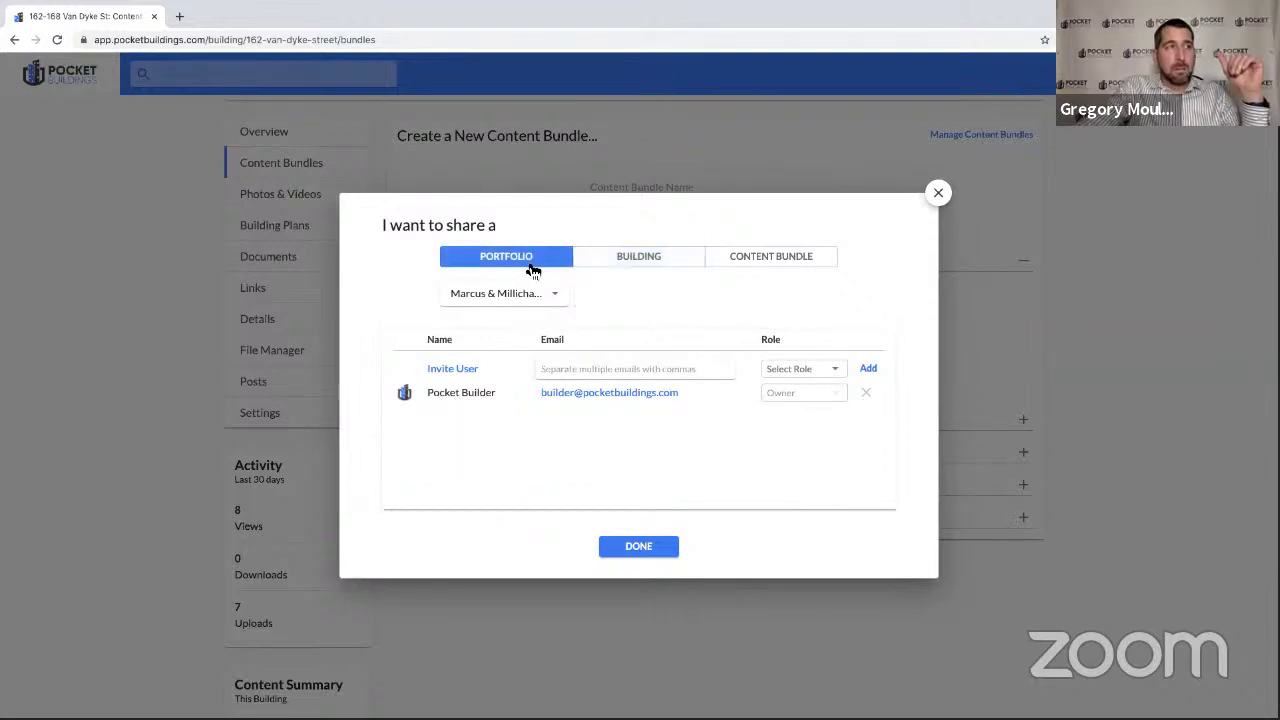
left_click(836, 370)
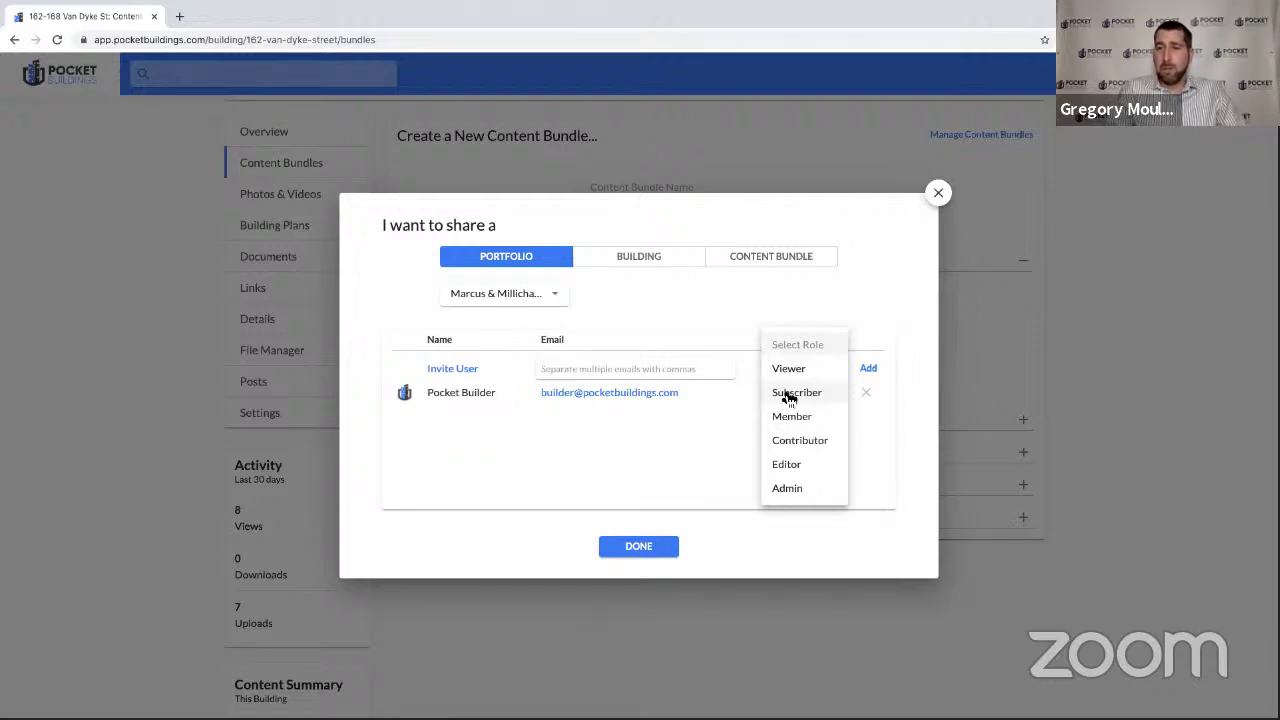
left_click(938, 193)
left_click(936, 193)
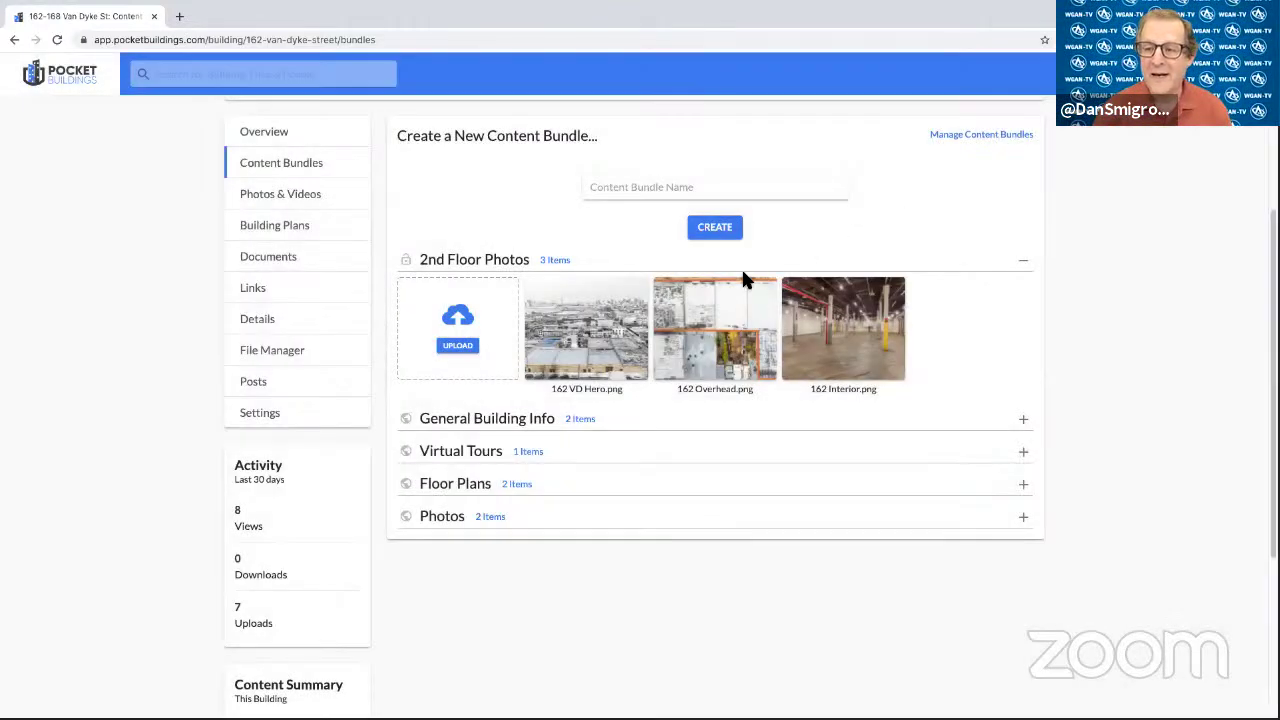